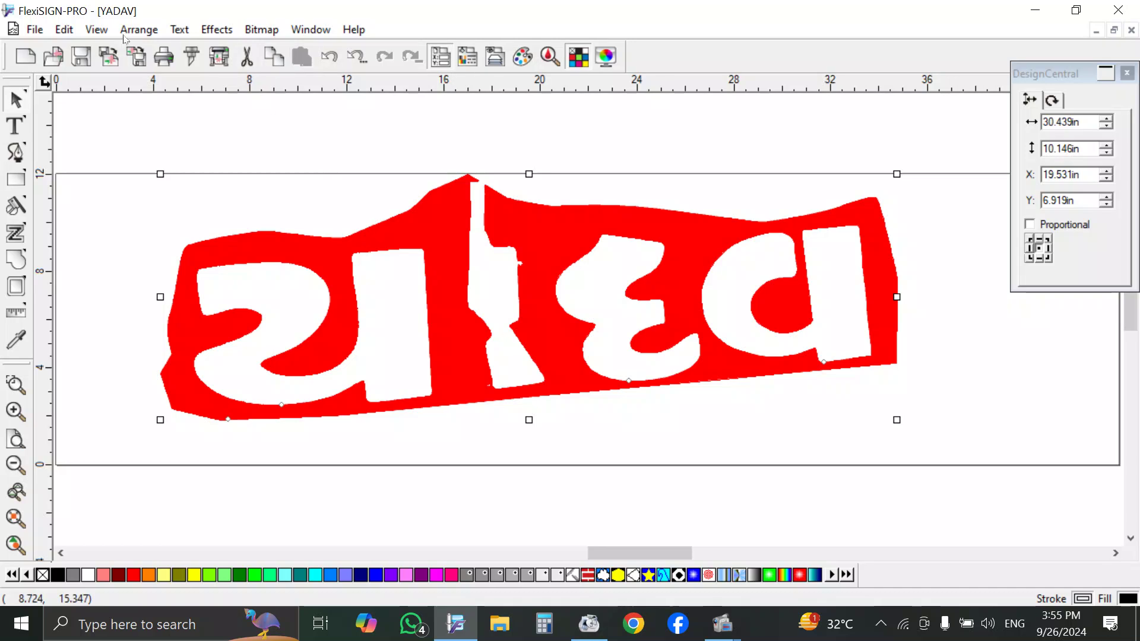
Open the kk image file from the Desktop.
left_click(62, 55)
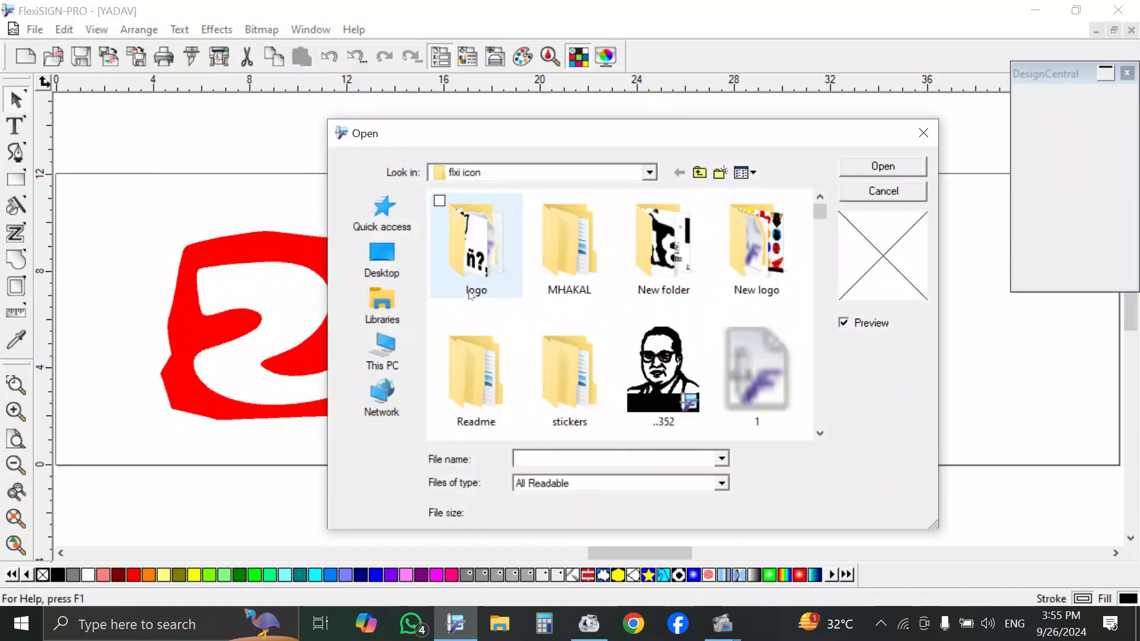
left_click(407, 279)
left_click_drag(814, 265, 839, 396)
left_click(726, 272)
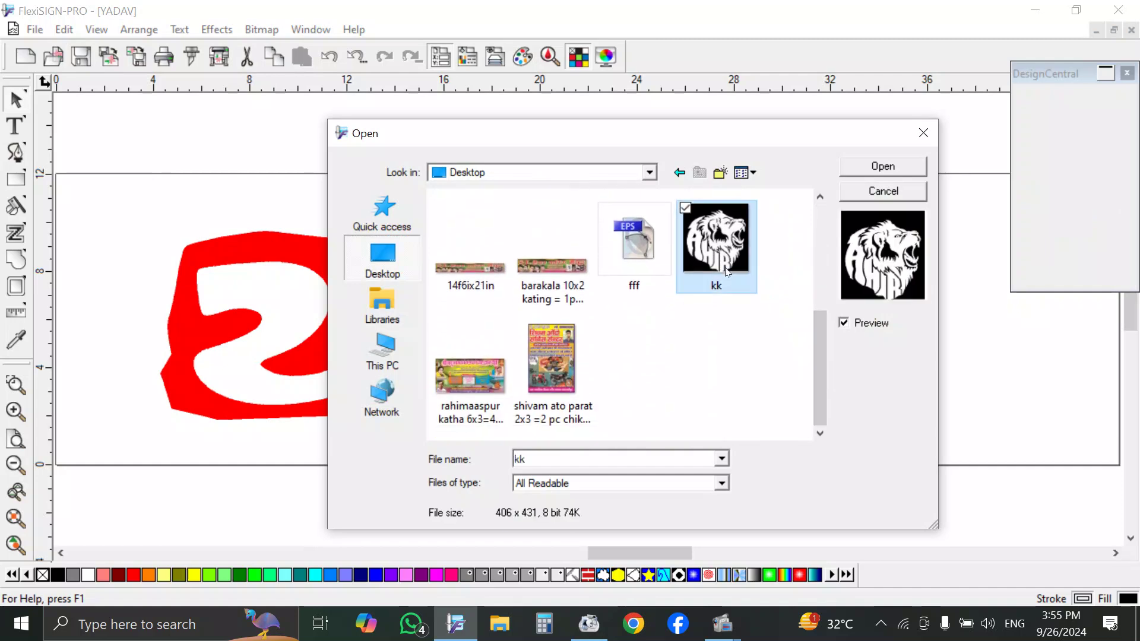
double_click(727, 272)
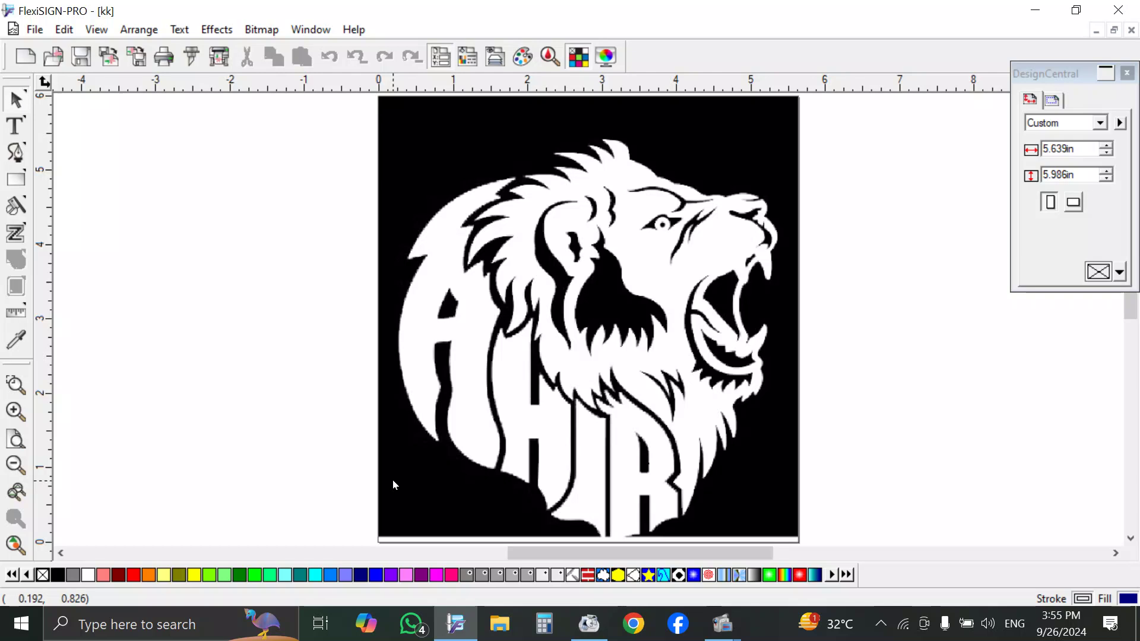
Move the lion bitmap off the page to its left, centred at about X -10.2 in, Y 3.3 in.
scroll(467, 317, "down", 1)
left_click(467, 317)
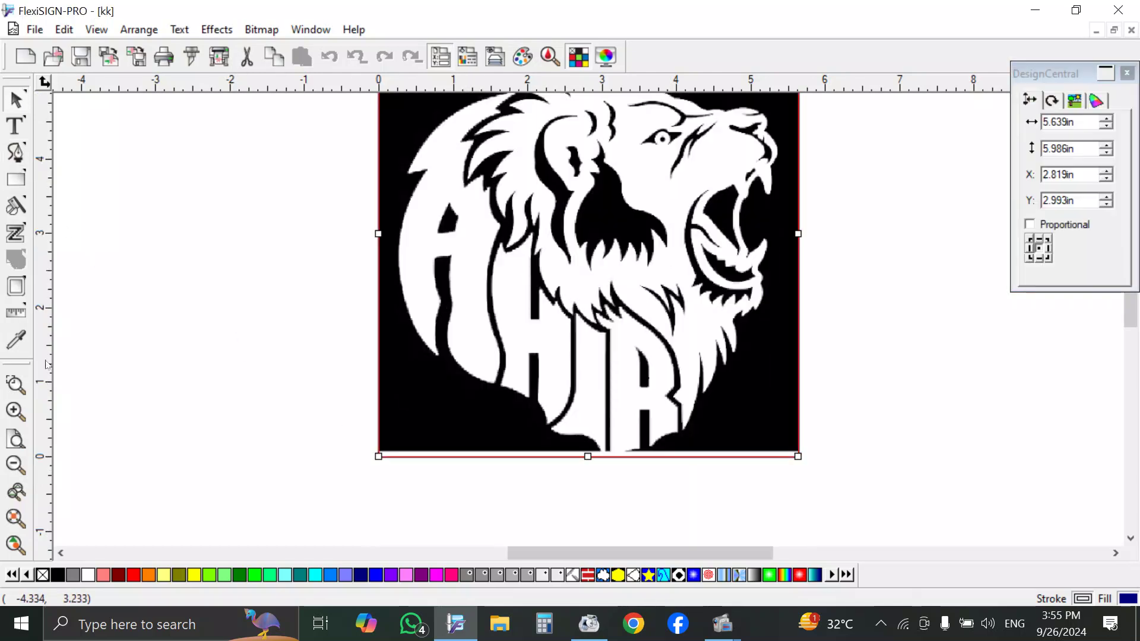
left_click(16, 413)
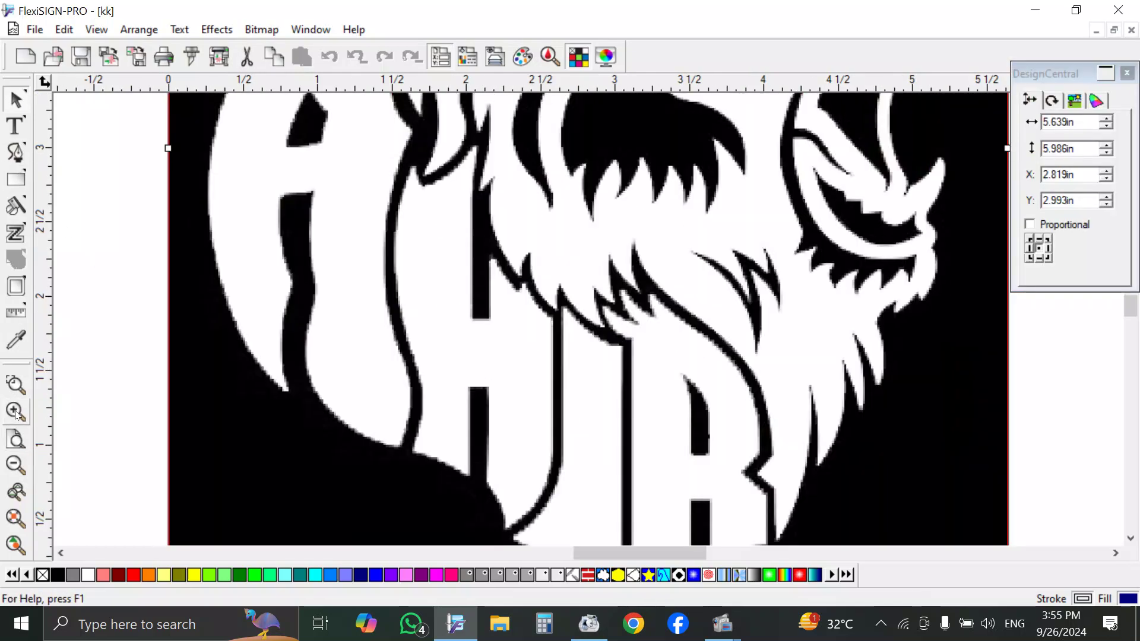
left_click(16, 465)
left_click(16, 465)
left_click(16, 465)
left_click_drag(538, 321, 349, 323)
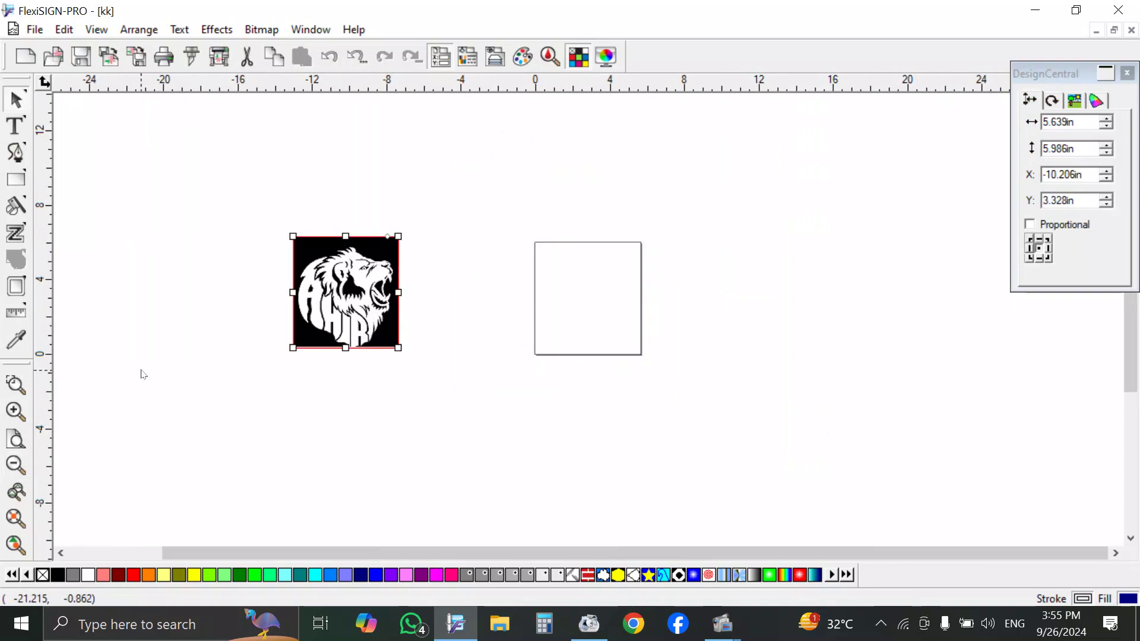
Vectorize the lion bitmap with the Bezier option, shift the tracing toward the page, and delete the original bitmap.
left_click(261, 30)
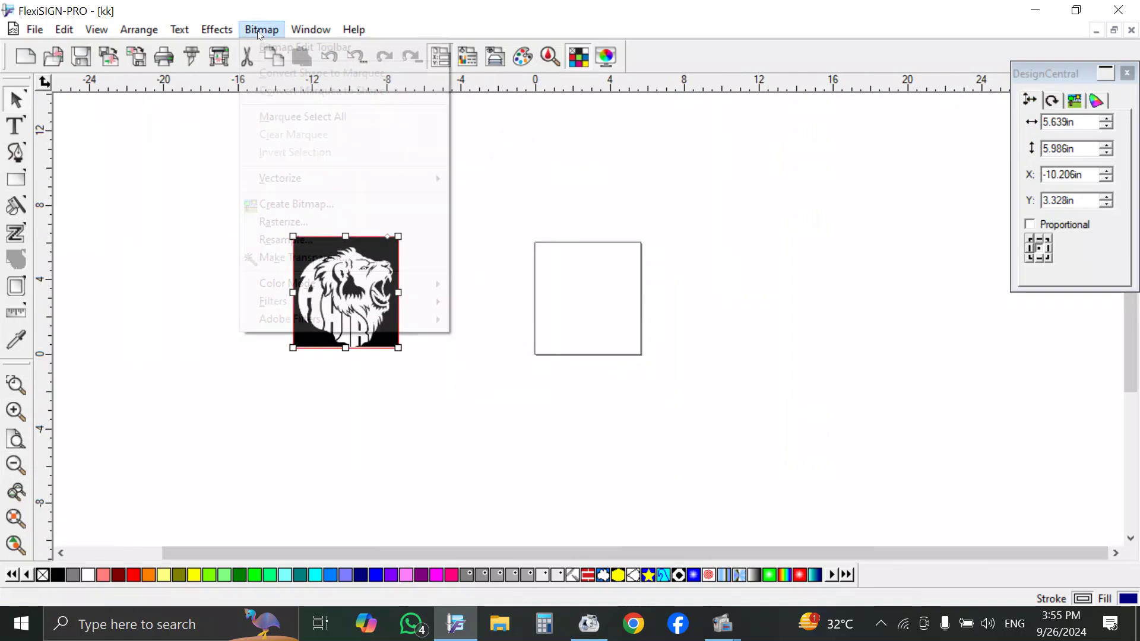
mouse_move(420, 176)
left_click(525, 257)
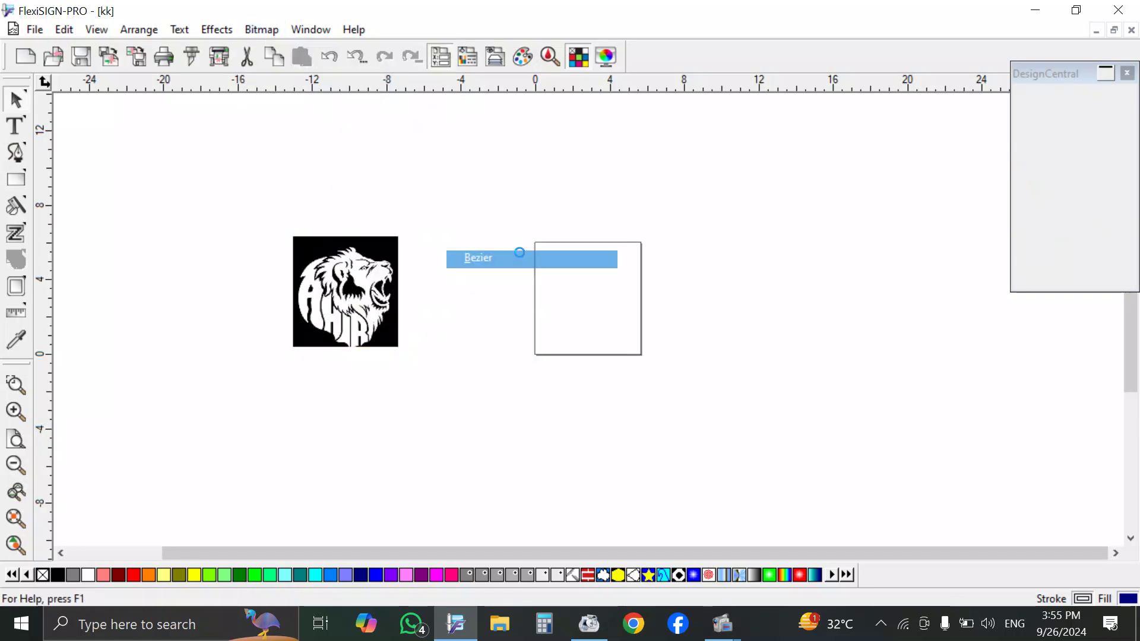
left_click_drag(379, 276, 545, 331)
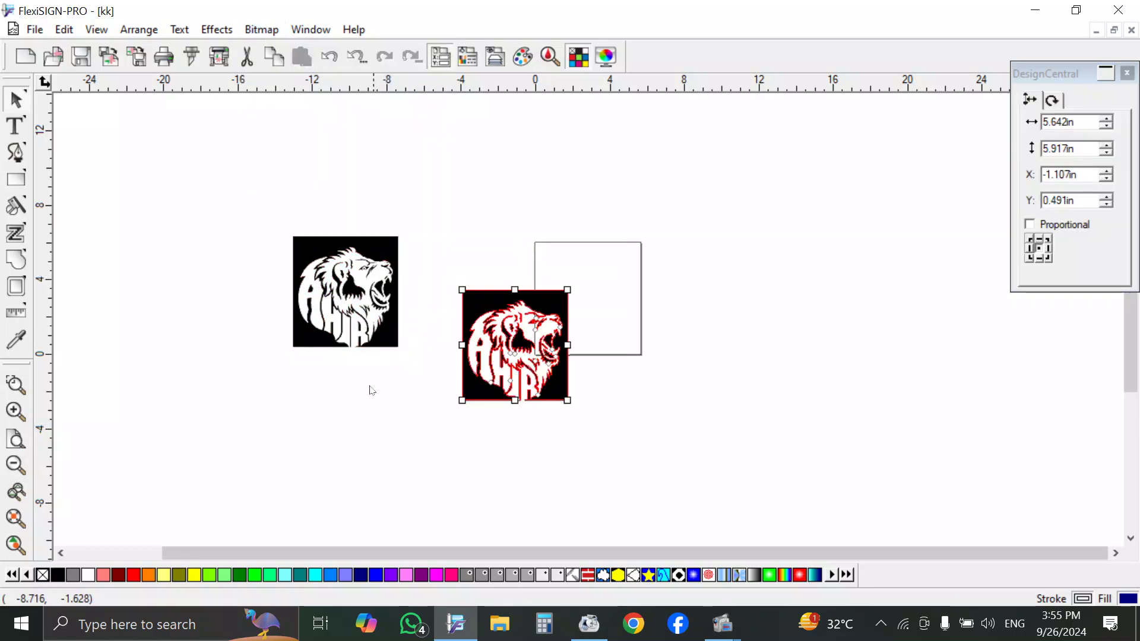
left_click(352, 319)
key("Delete")
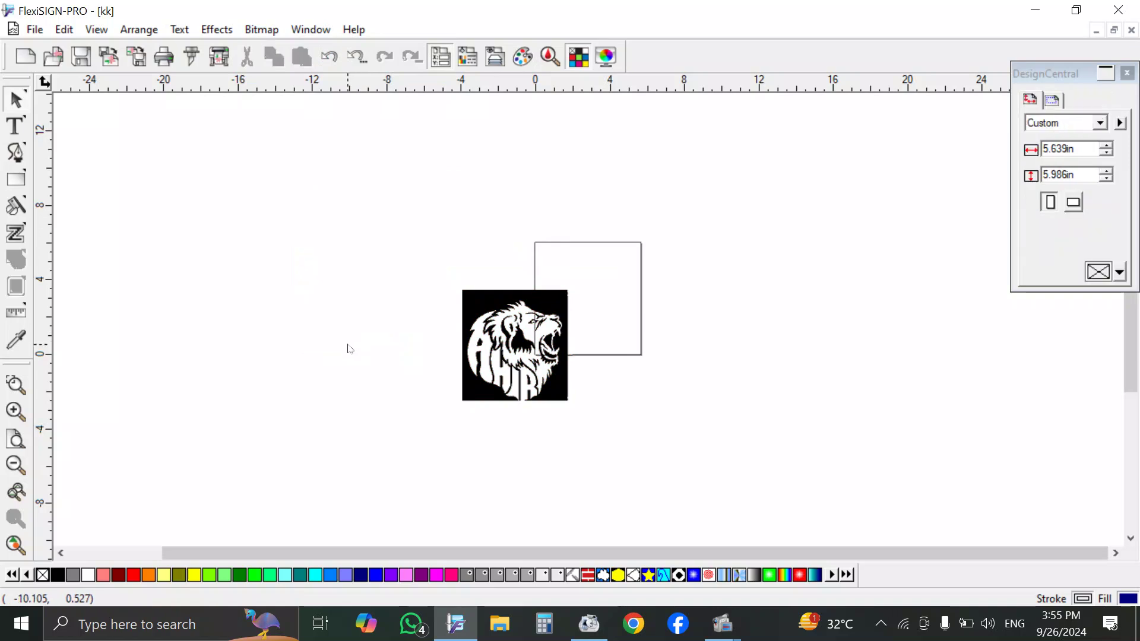
Select the whole traced lion artwork and move it left, clear of the page, to about X -3.3 in, Y 0.6 in.
key("z")
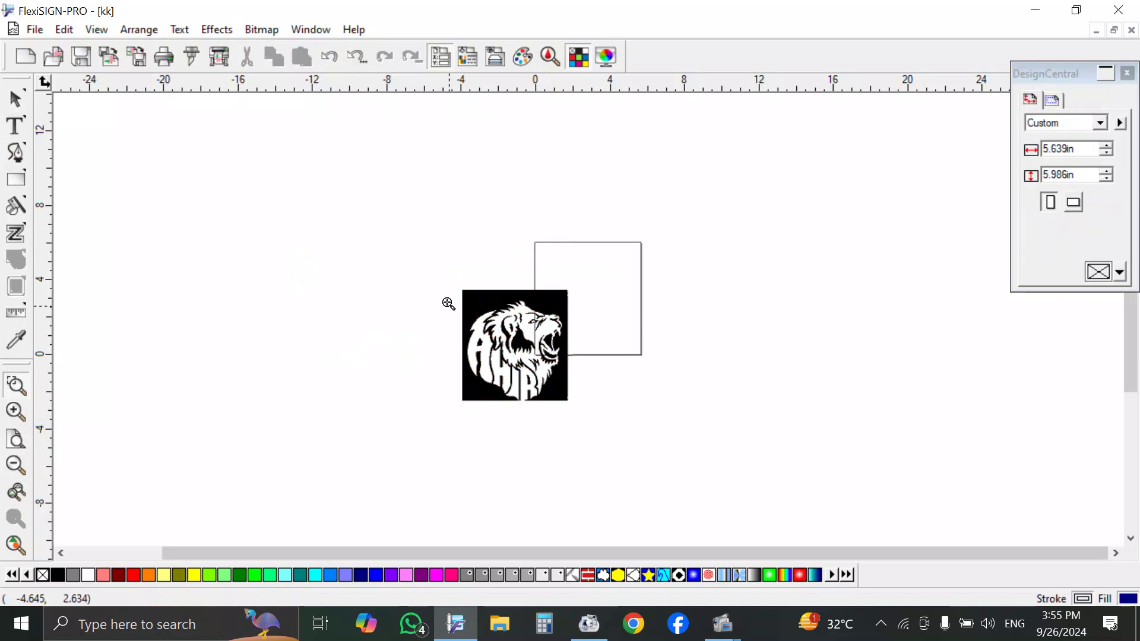
left_click_drag(447, 285, 598, 415)
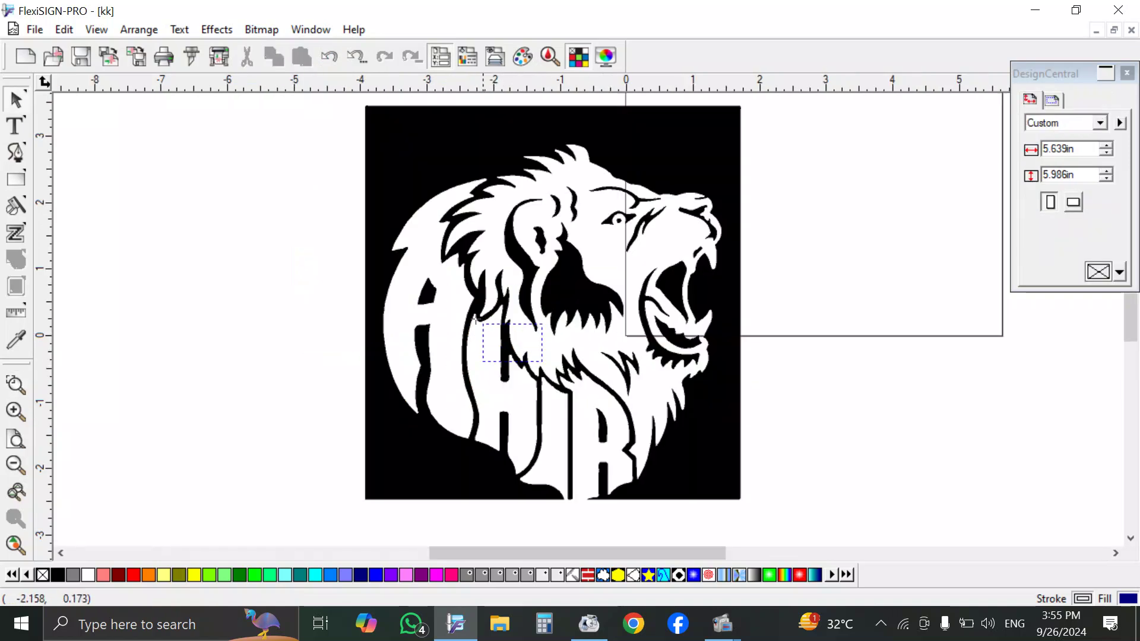
left_click_drag(542, 361, 475, 319)
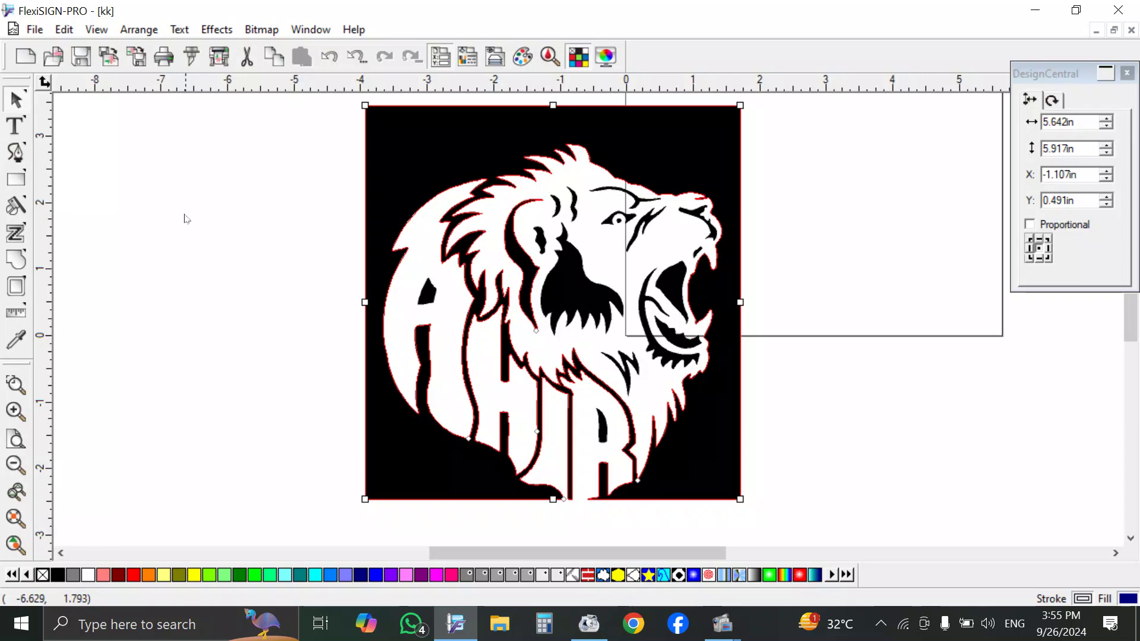
left_click_drag(234, 112, 787, 502)
left_click_drag(685, 425, 513, 422)
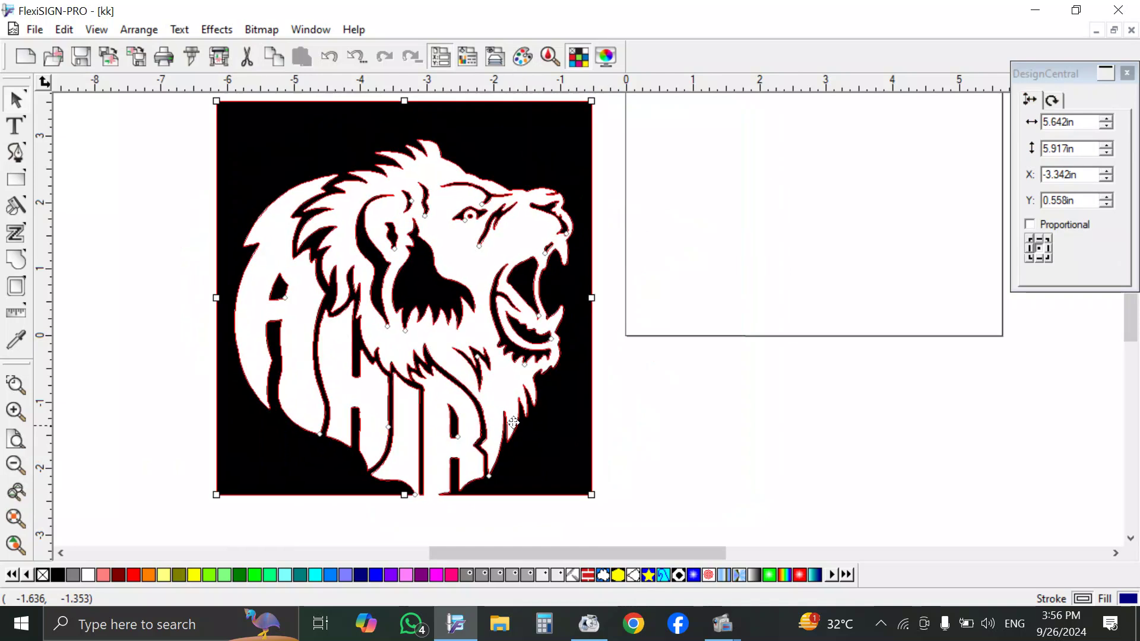
Draw a loose path around the lion head and its lettering, about 5.6 in wide and 5.7 in high, leaving it unclosed.
left_click(16, 154)
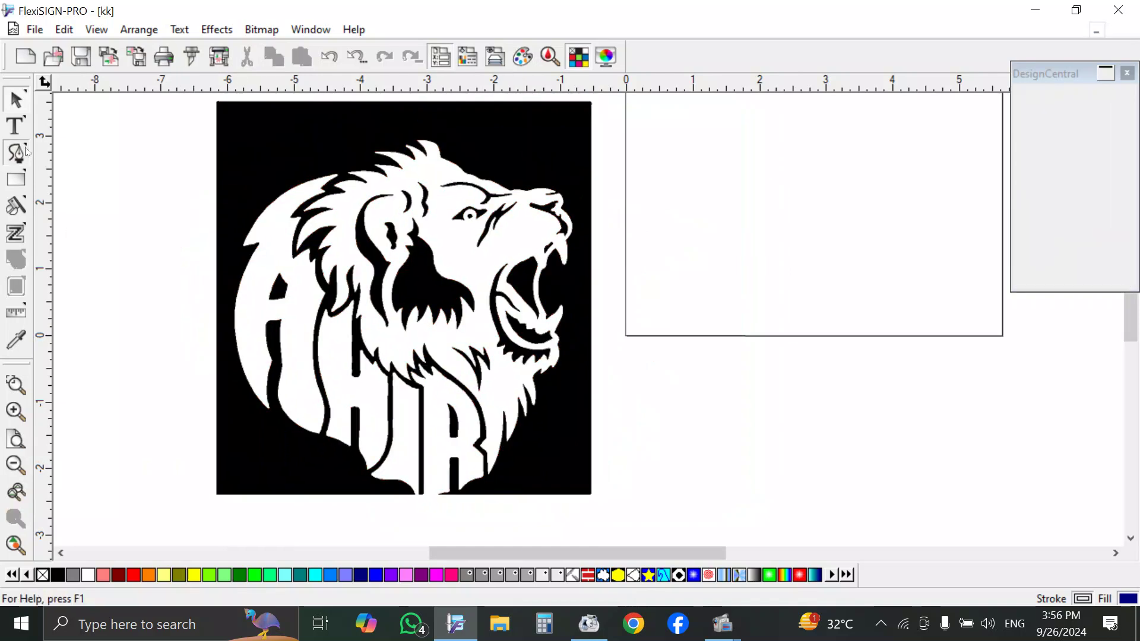
left_click(231, 238)
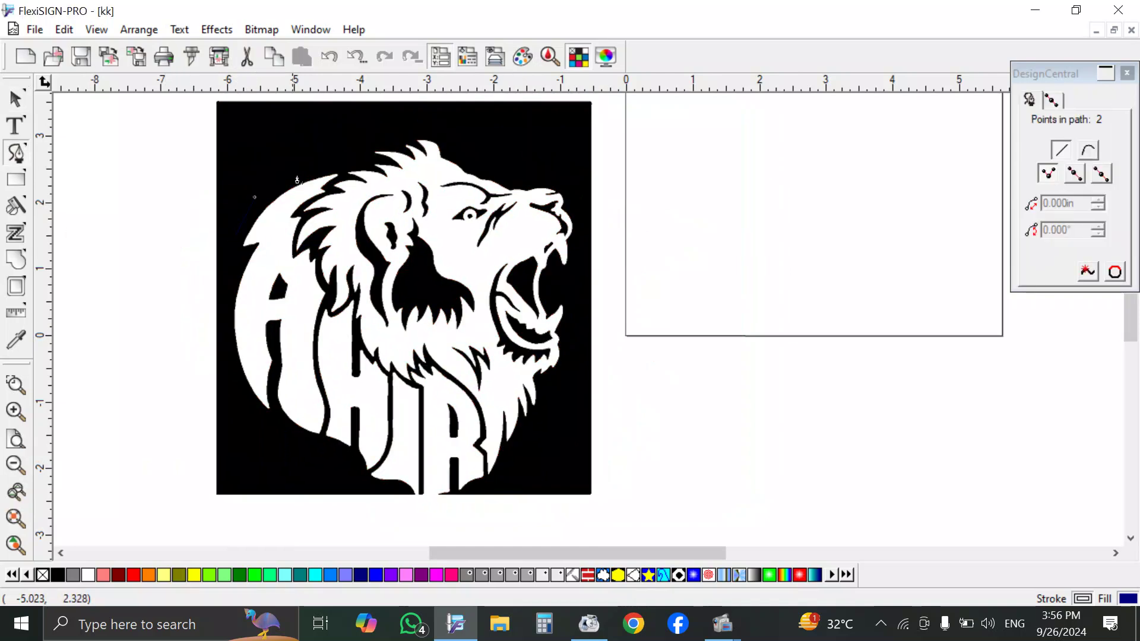
left_click(356, 151)
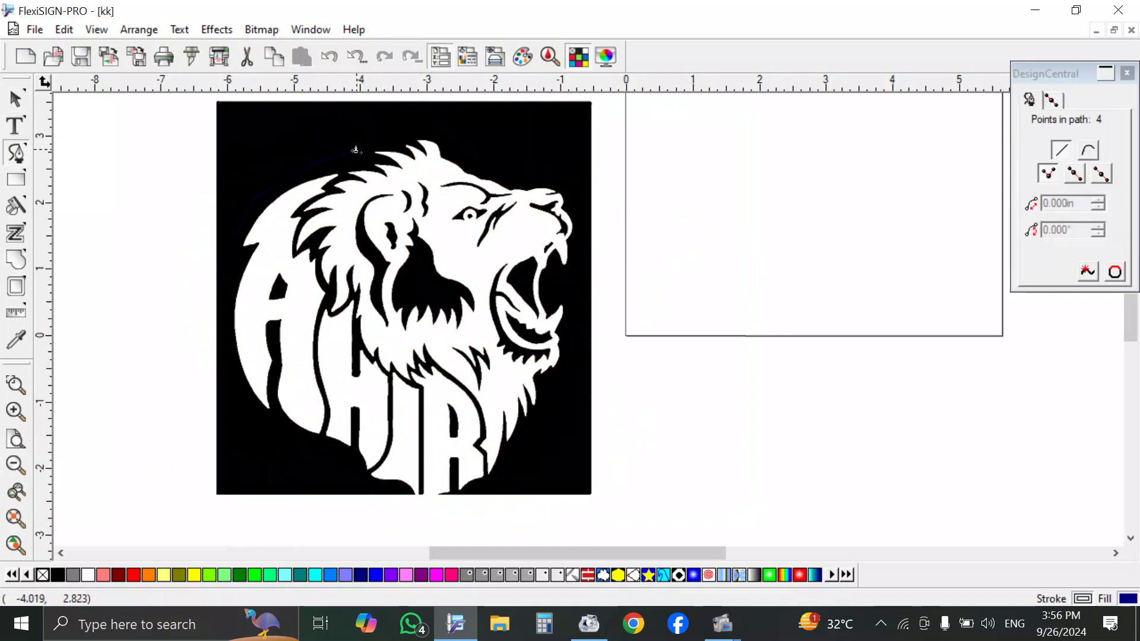
left_click(423, 130)
left_click(452, 136)
left_click(468, 150)
left_click(499, 159)
left_click(528, 170)
left_click(557, 174)
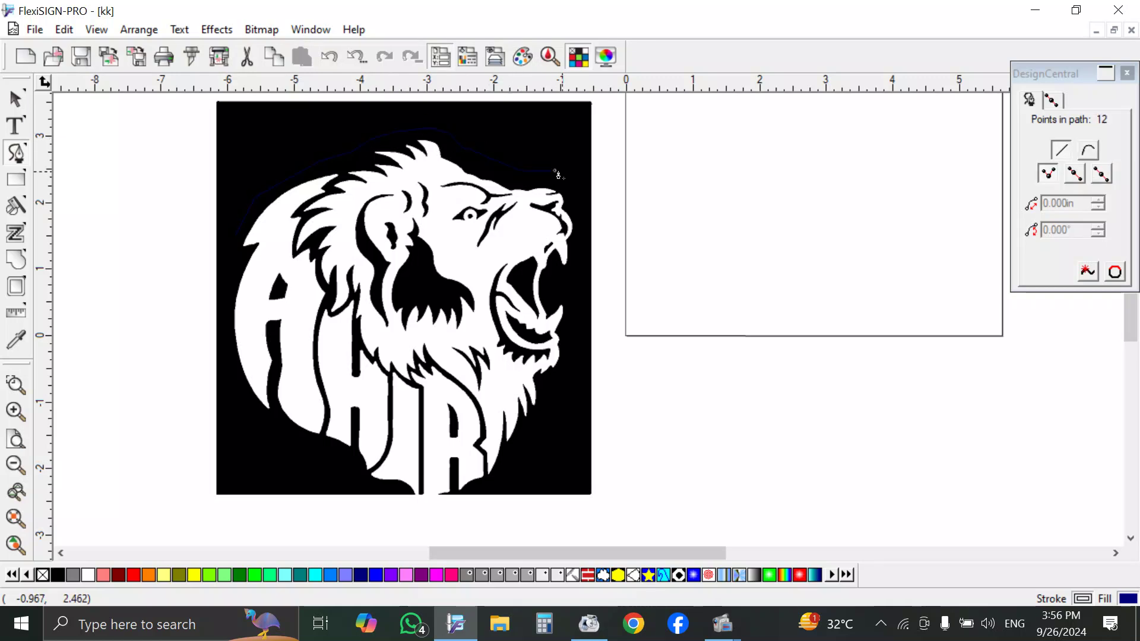
left_click(573, 177)
left_click(582, 196)
left_click(587, 220)
left_click(591, 243)
left_click(568, 259)
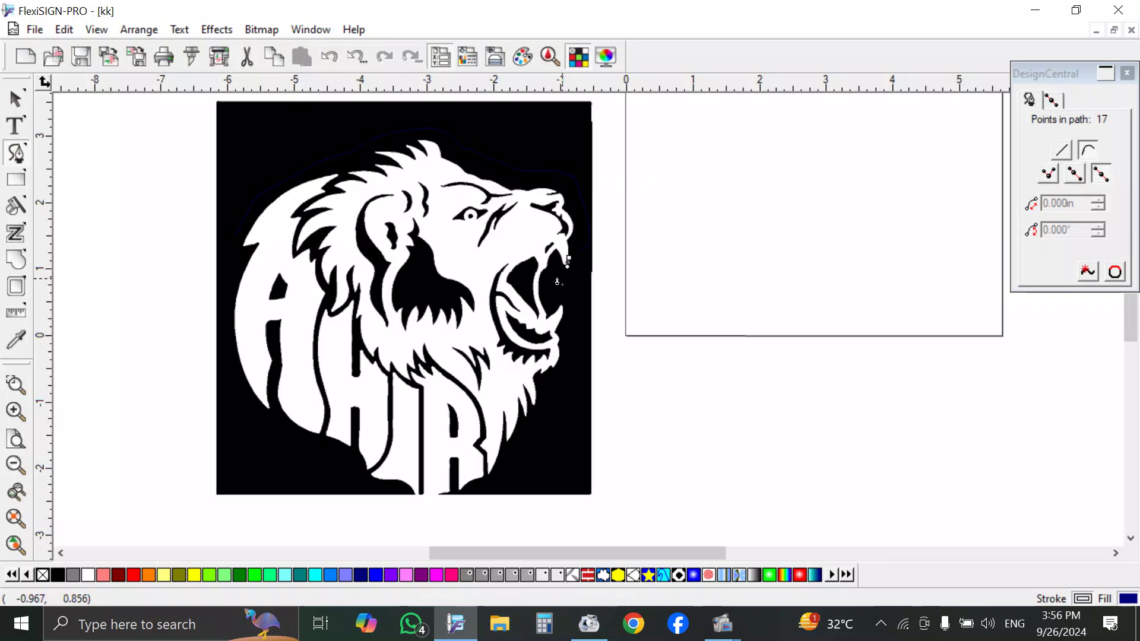
left_click(567, 299)
left_click(575, 314)
left_click(588, 332)
left_click(591, 356)
left_click(575, 380)
left_click(550, 410)
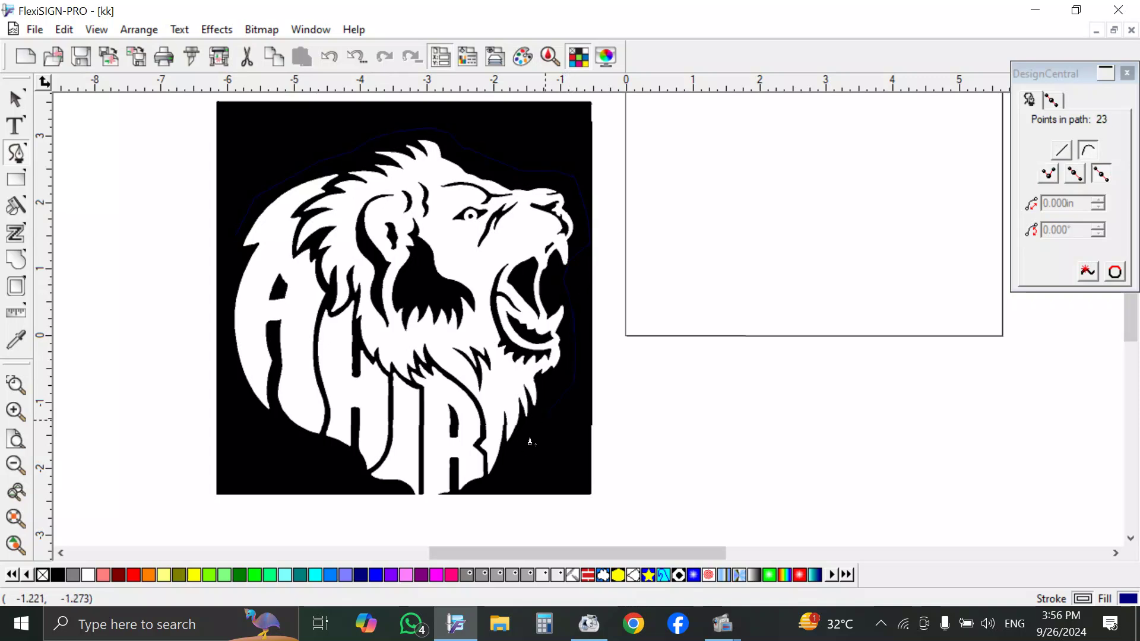
left_click(530, 442)
left_click(498, 472)
left_click(463, 495)
left_click(406, 506)
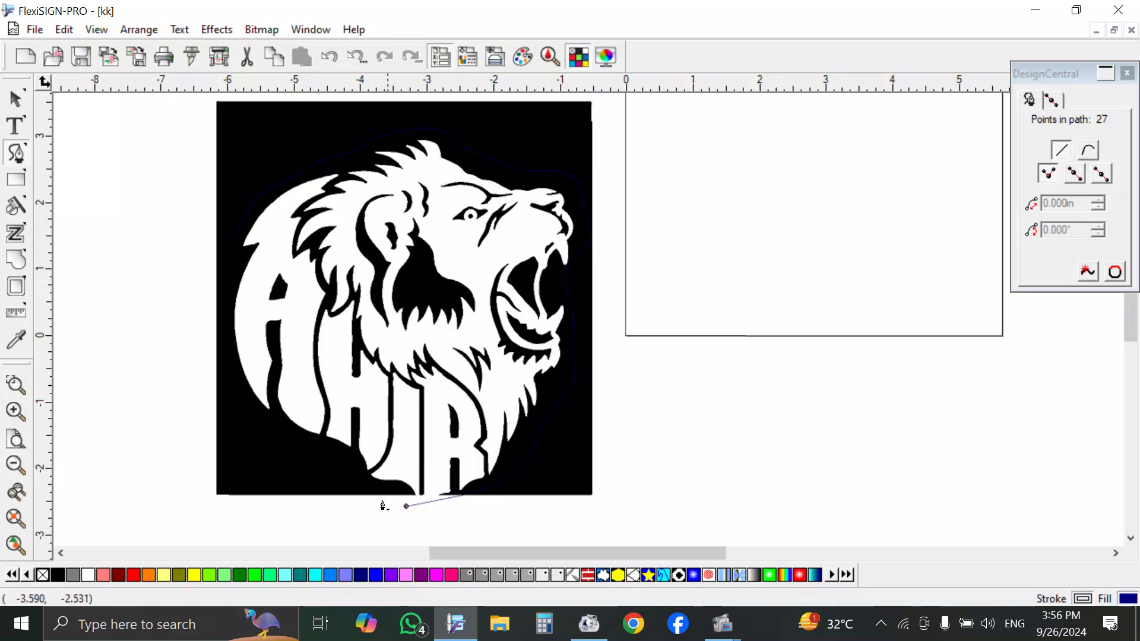
left_click(278, 437)
left_click(244, 407)
left_click(217, 353)
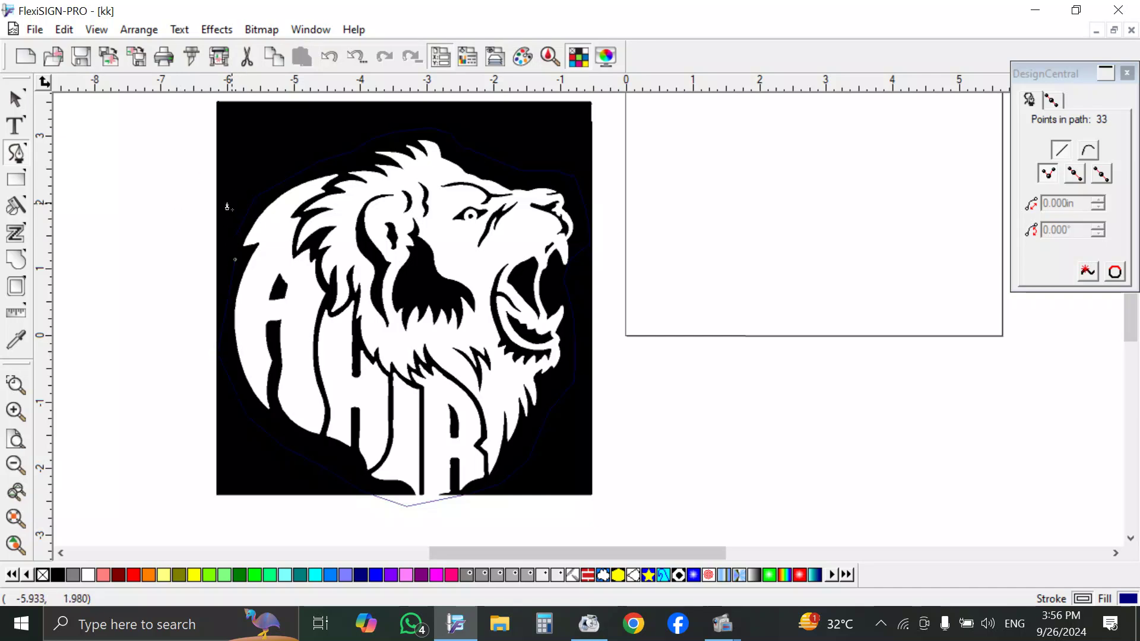
Close the outline path, try moving the filled shape off the lion, and undo back to the open path.
left_click(1115, 272)
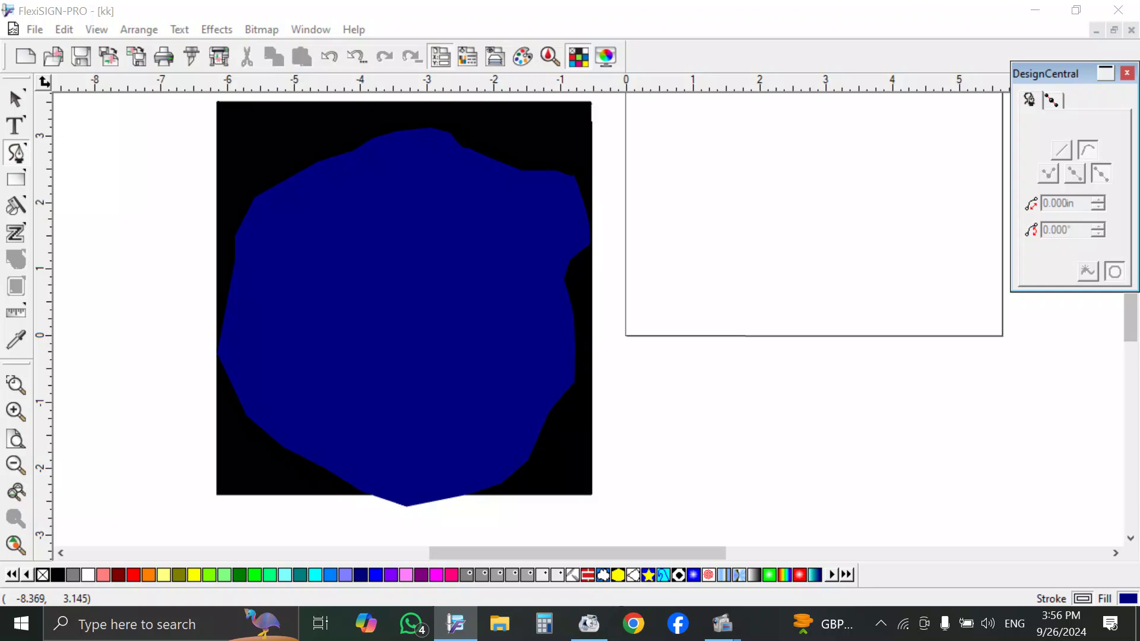
left_click(18, 101)
left_click(366, 285)
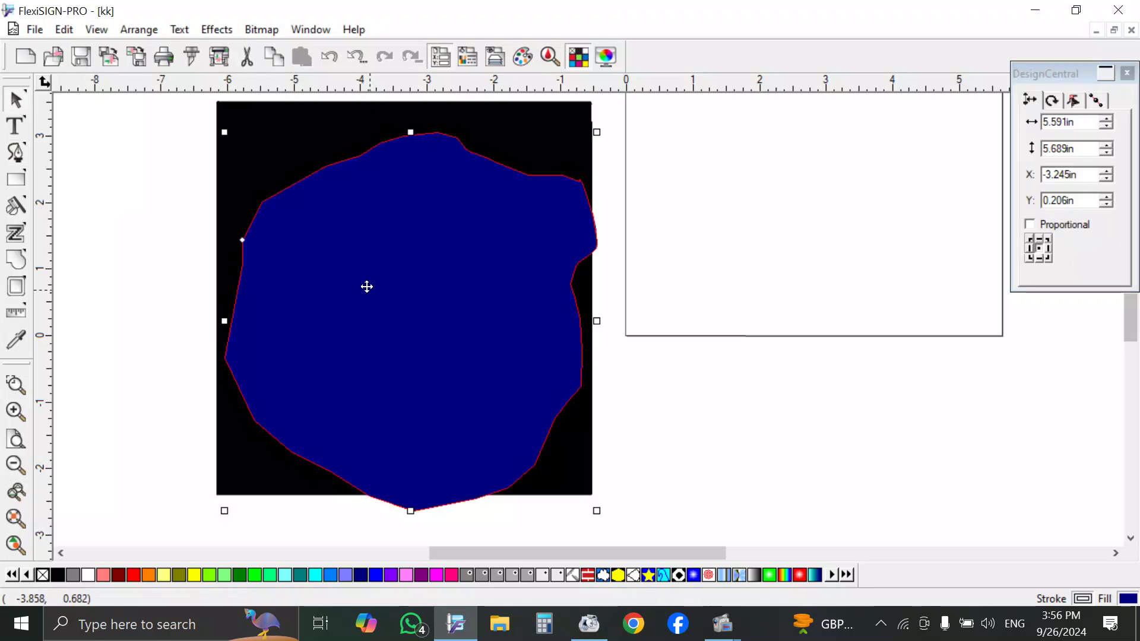
left_click_drag(366, 285, 637, 310)
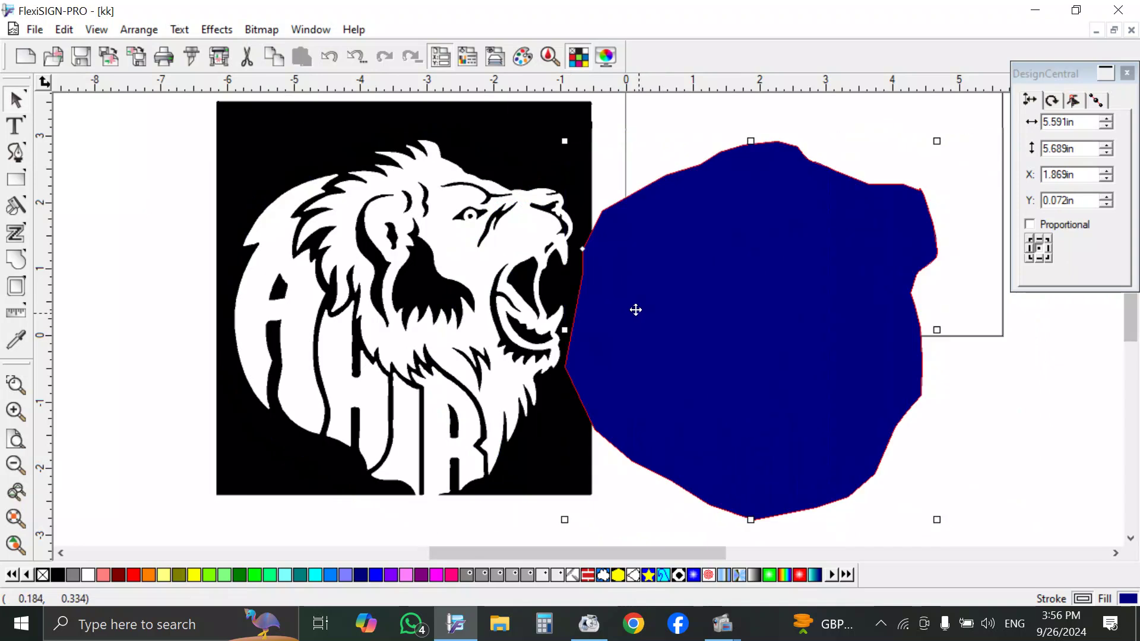
key("ctrl+z")
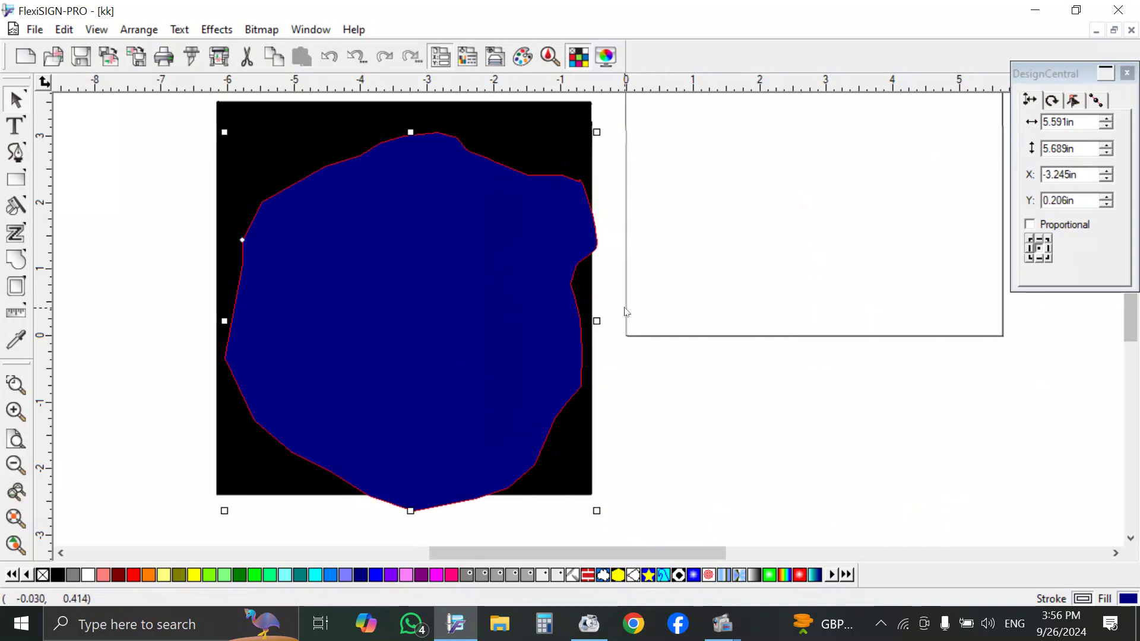
key("ctrl+z")
key("ctrl+z")
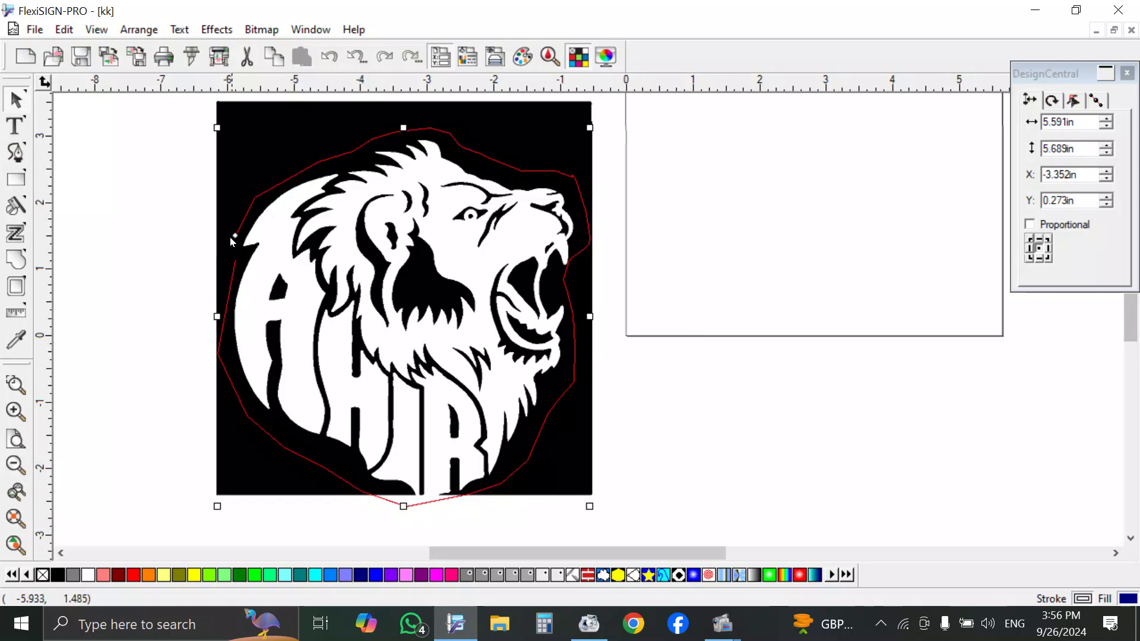
Add a short path at the gap beside the outline's starting point and end it as an open path.
left_click(16, 153)
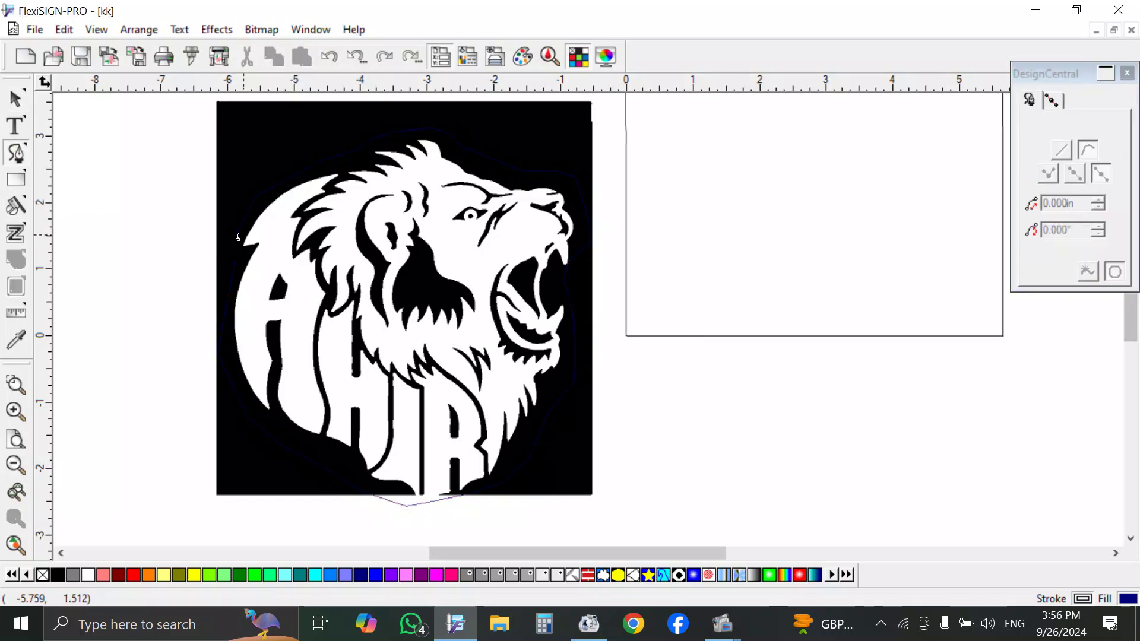
left_click(238, 238)
left_click(236, 253)
left_click(230, 283)
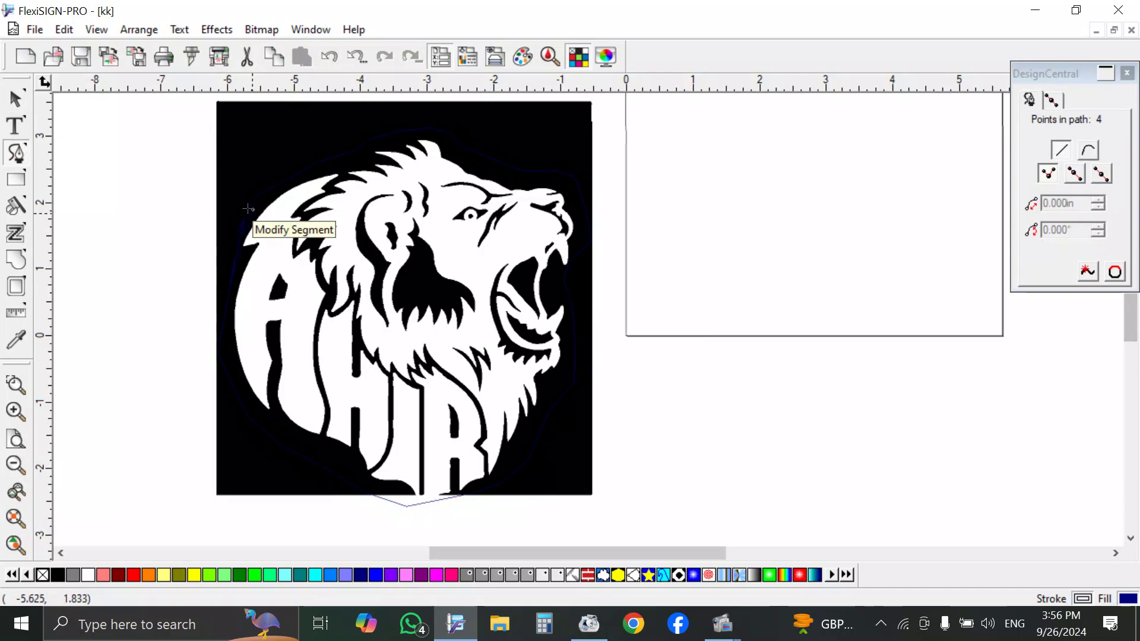
left_click(1089, 272)
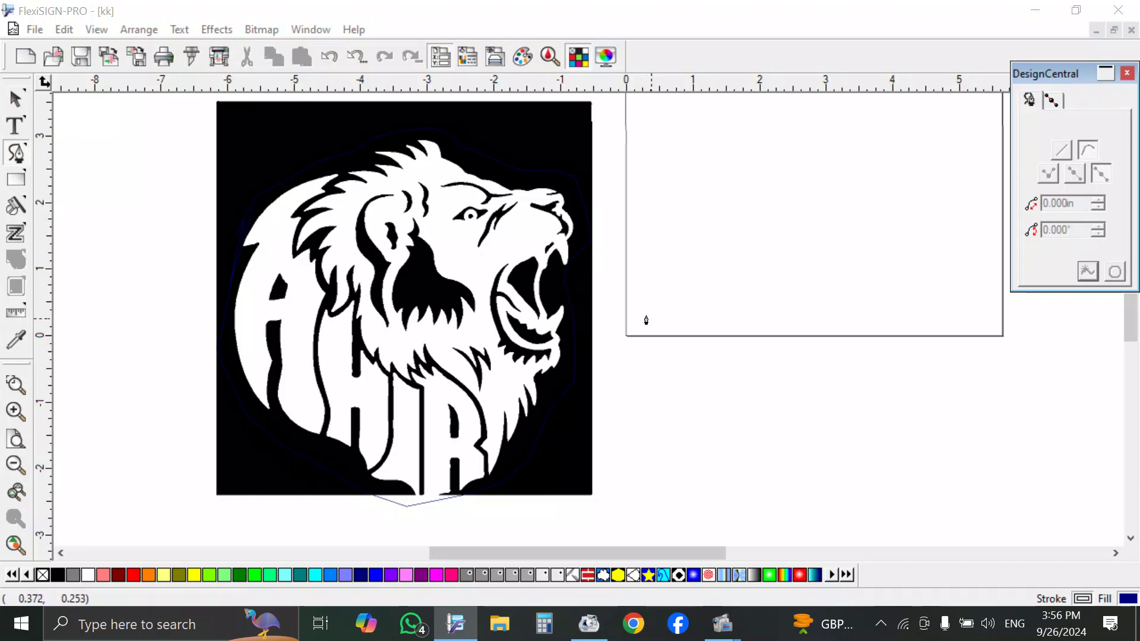
Move the black background part of the tracing right, onto the page, to about X 2.5 in, Y 0.7 in.
key("space")
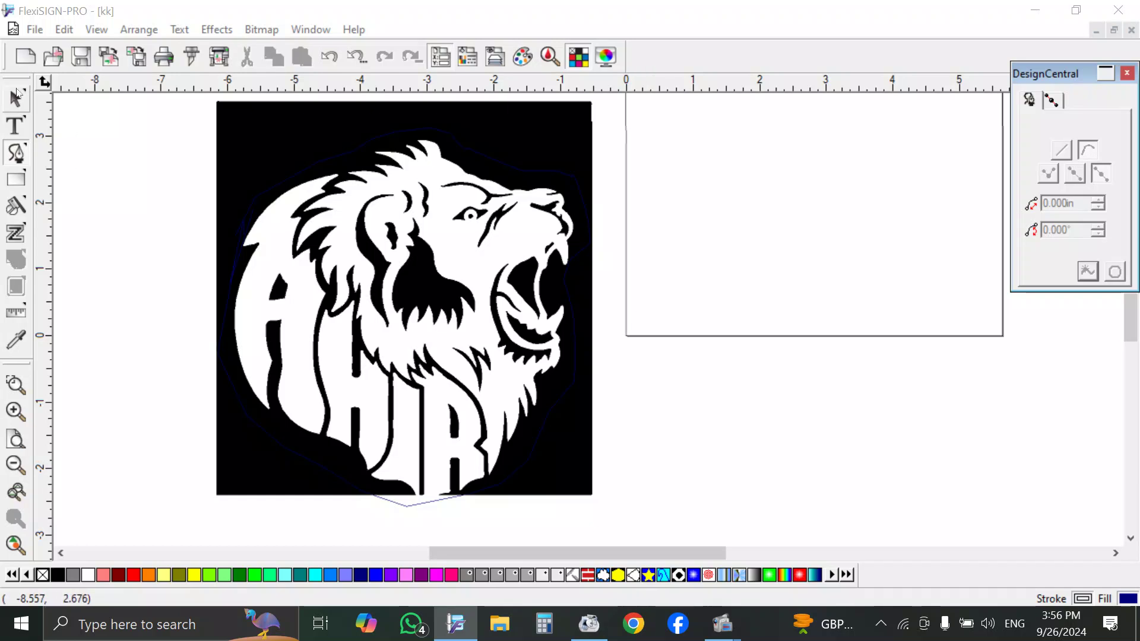
left_click_drag(581, 486, 972, 473)
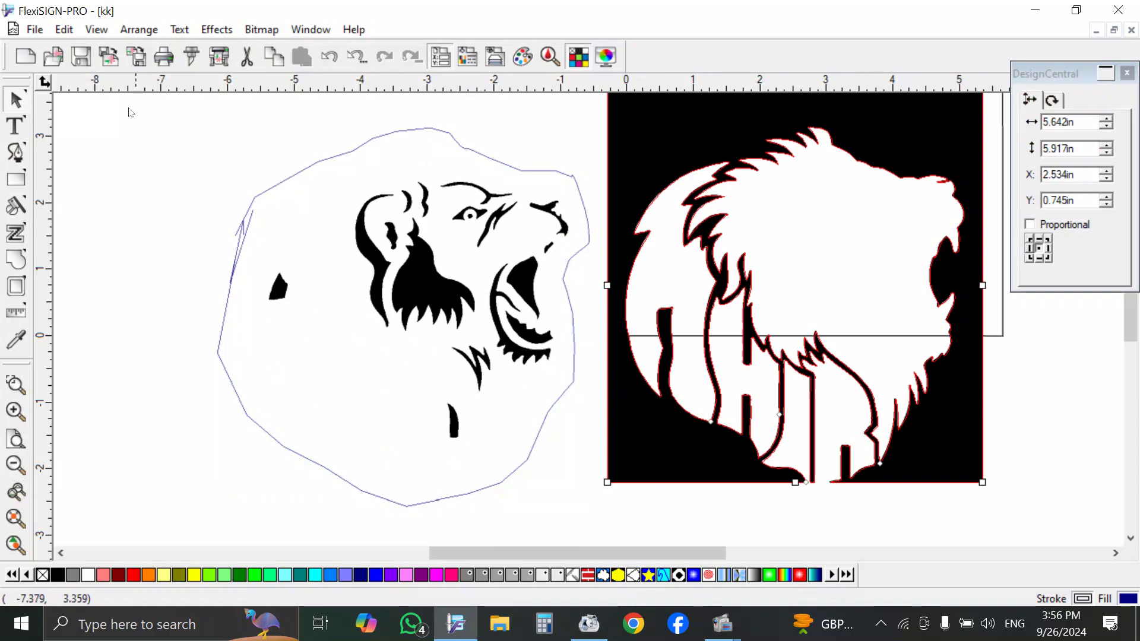
Open the black lion image file named 1.
left_click(53, 56)
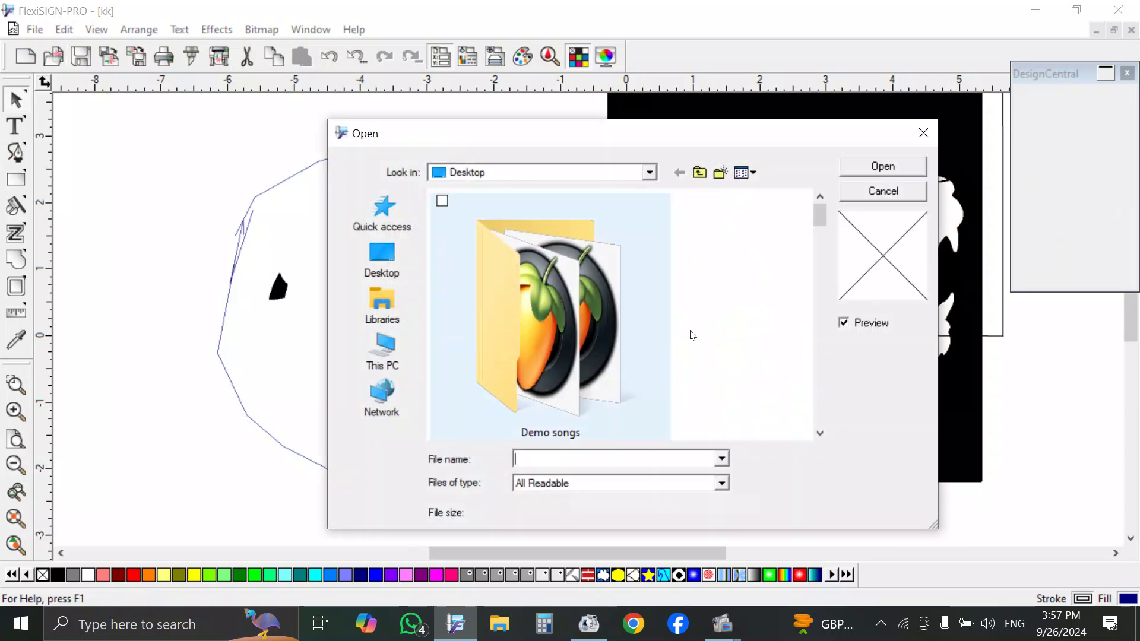
left_click_drag(820, 215, 814, 254)
double_click(566, 303)
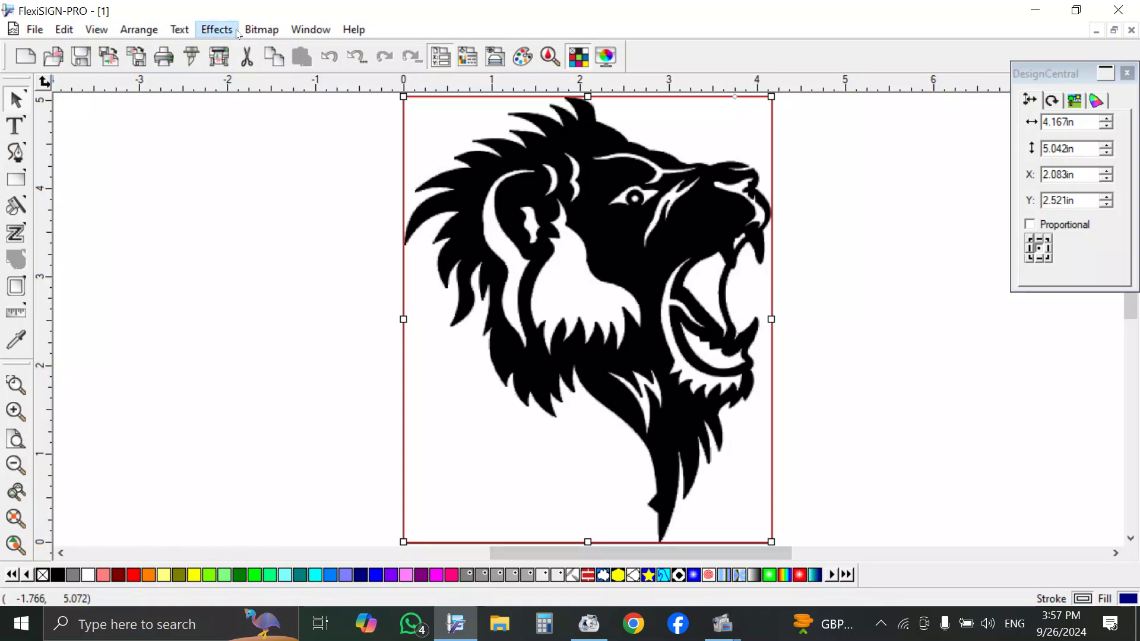
Vectorize the black lion bitmap and fill the resulting tracing with red.
left_click(264, 31)
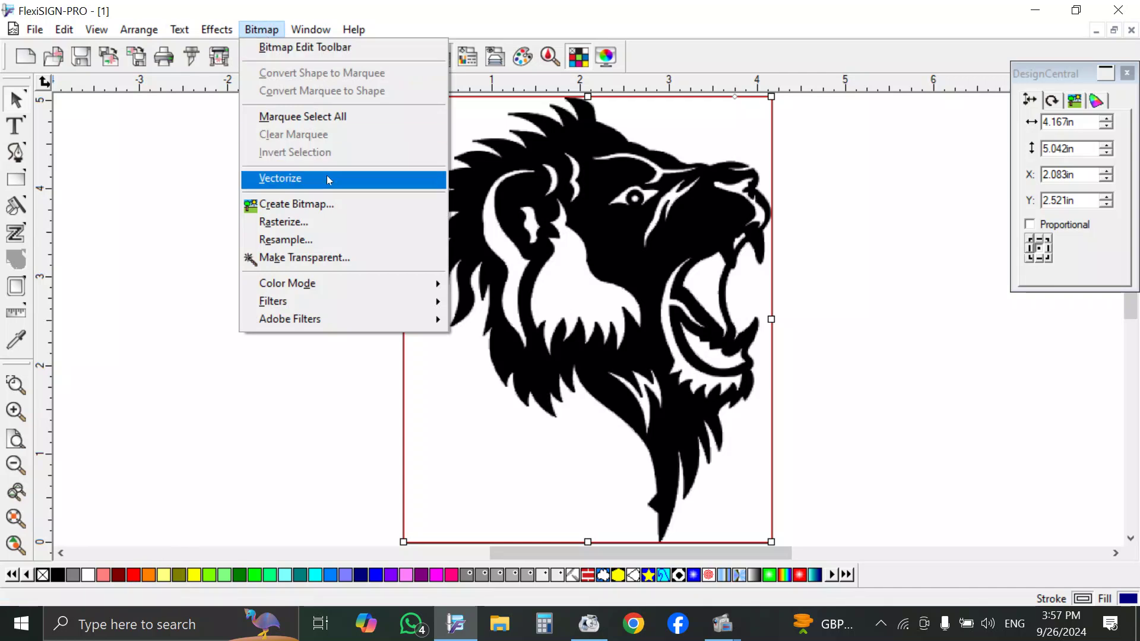
mouse_move(386, 178)
left_click(498, 258)
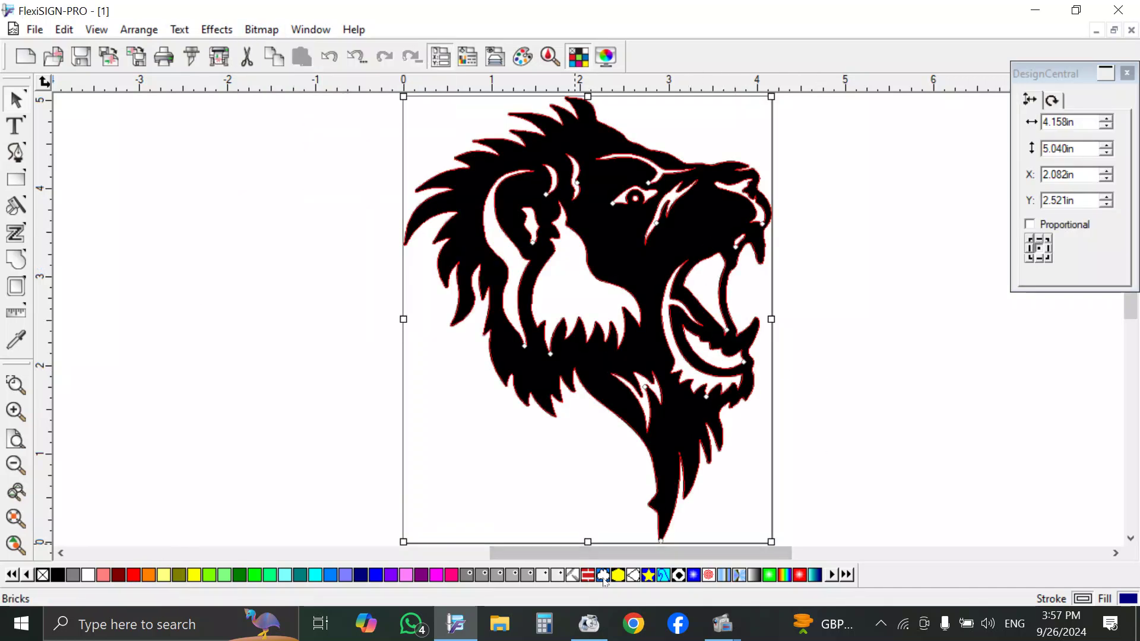
left_click(133, 575)
Delete the original lion bitmap lying beneath the red tracing.
left_click(483, 387)
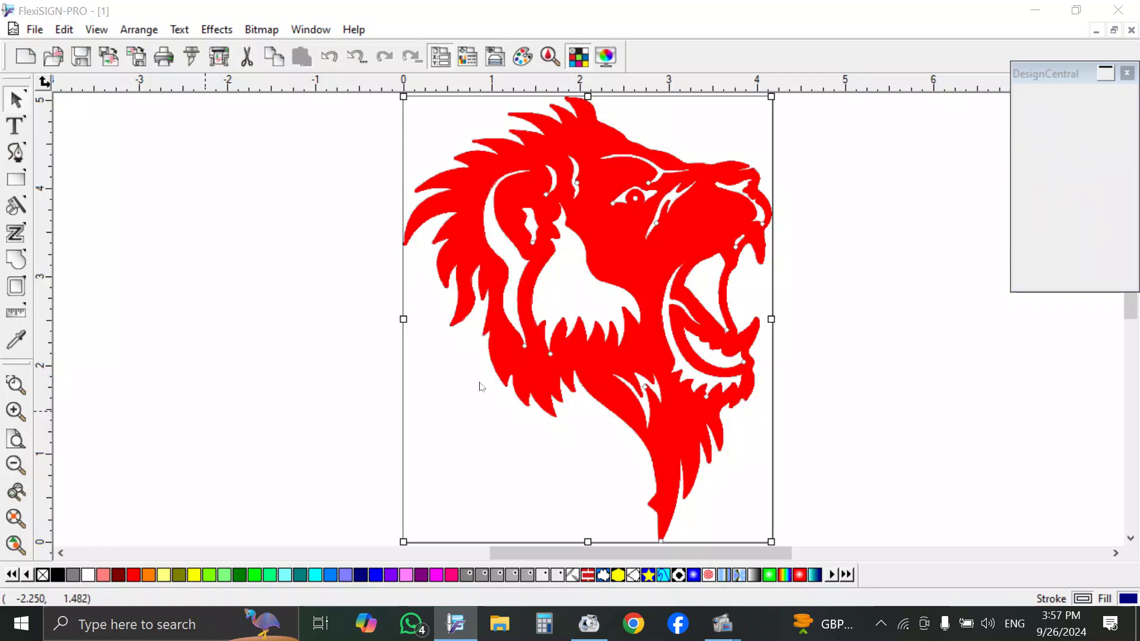
key("ctrl+a")
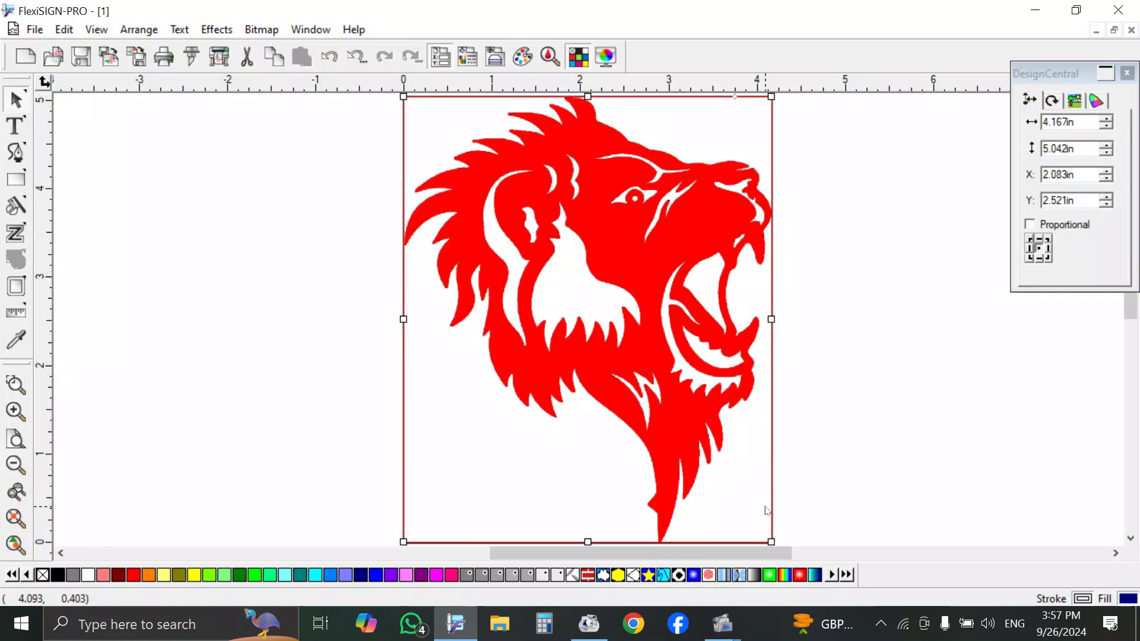
left_click(763, 502)
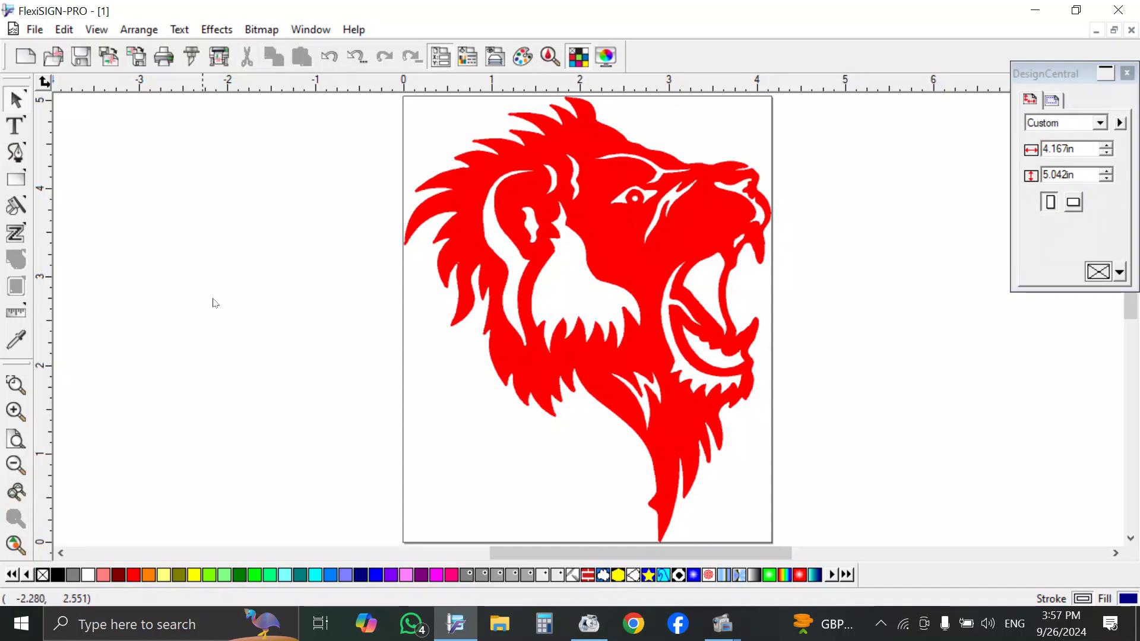
left_click_drag(888, 505, 315, 107)
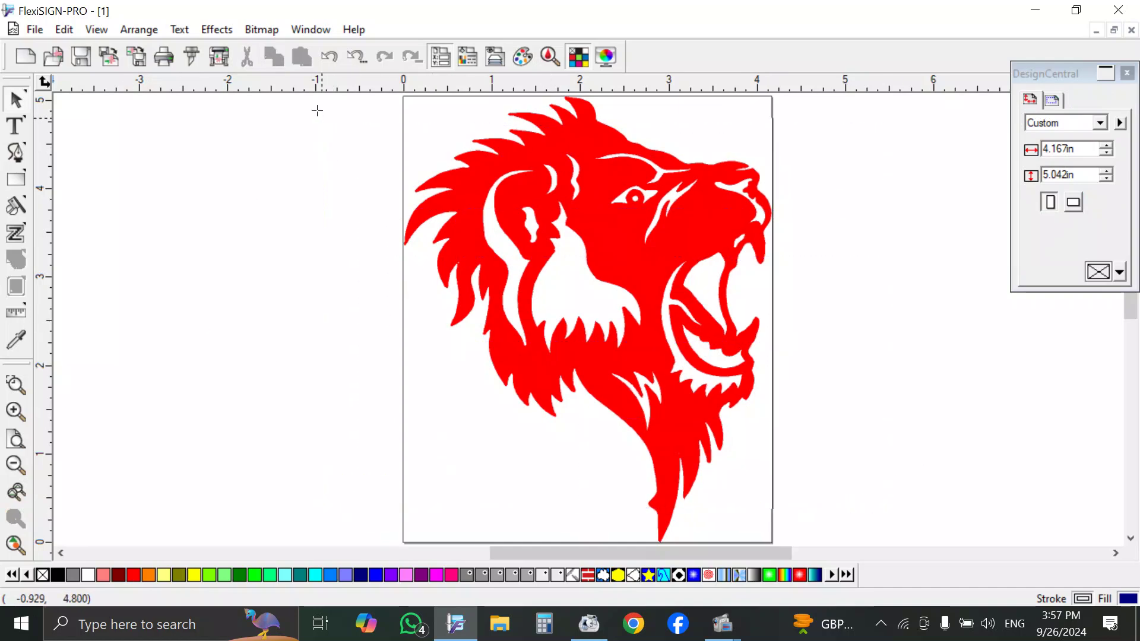
Copy the red lion tracing and open the black AHIR lettering image file named 2.
right_click(621, 192)
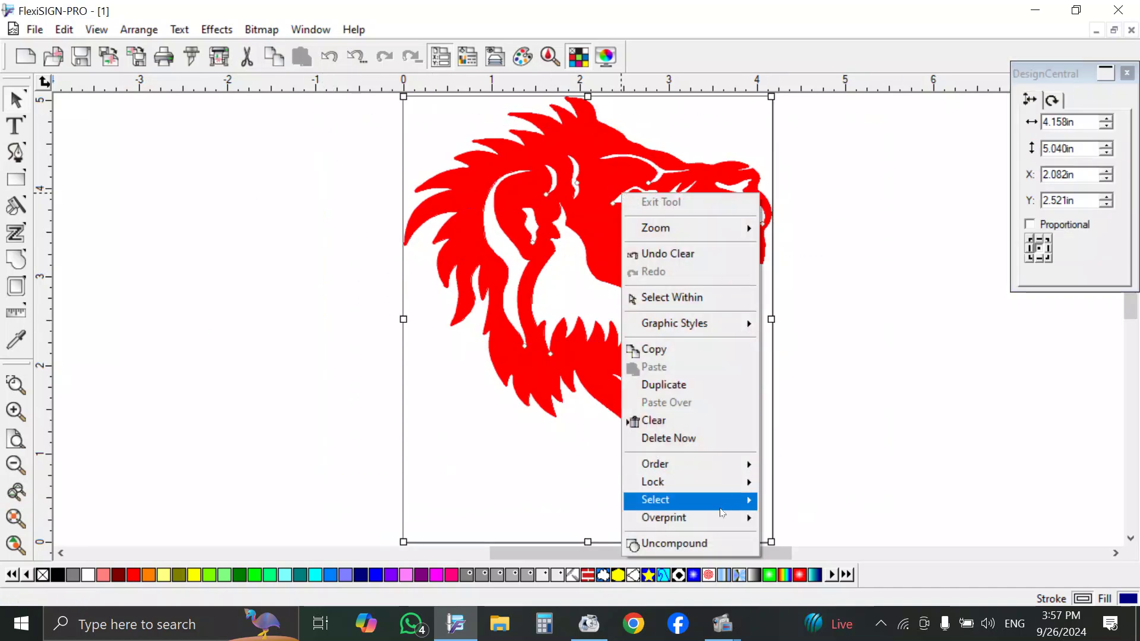
left_click(665, 353)
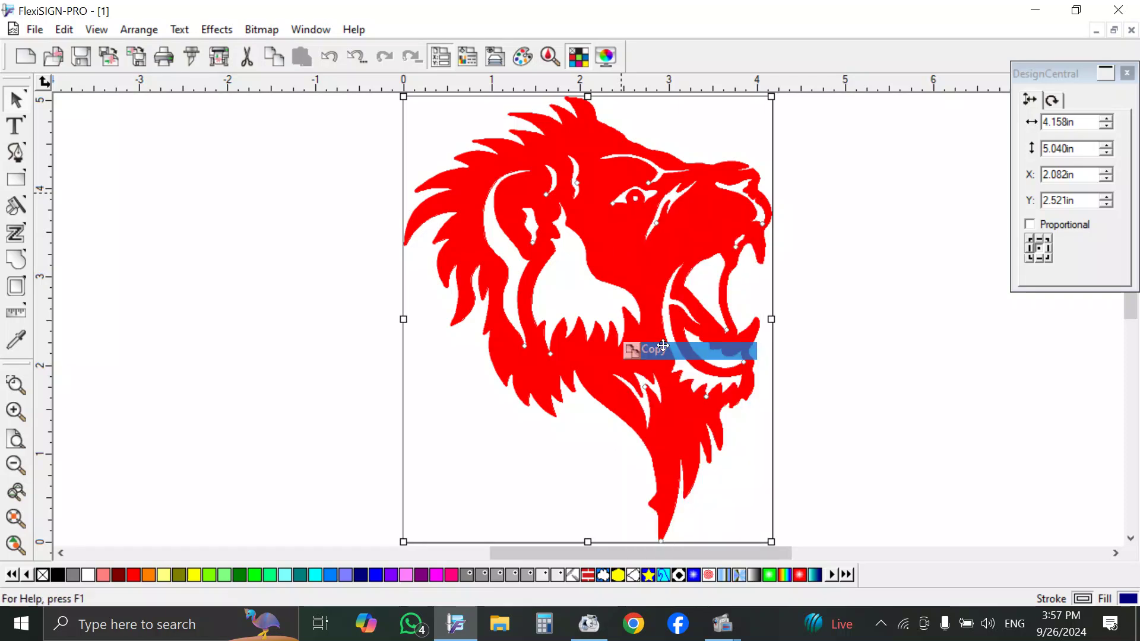
left_click(53, 56)
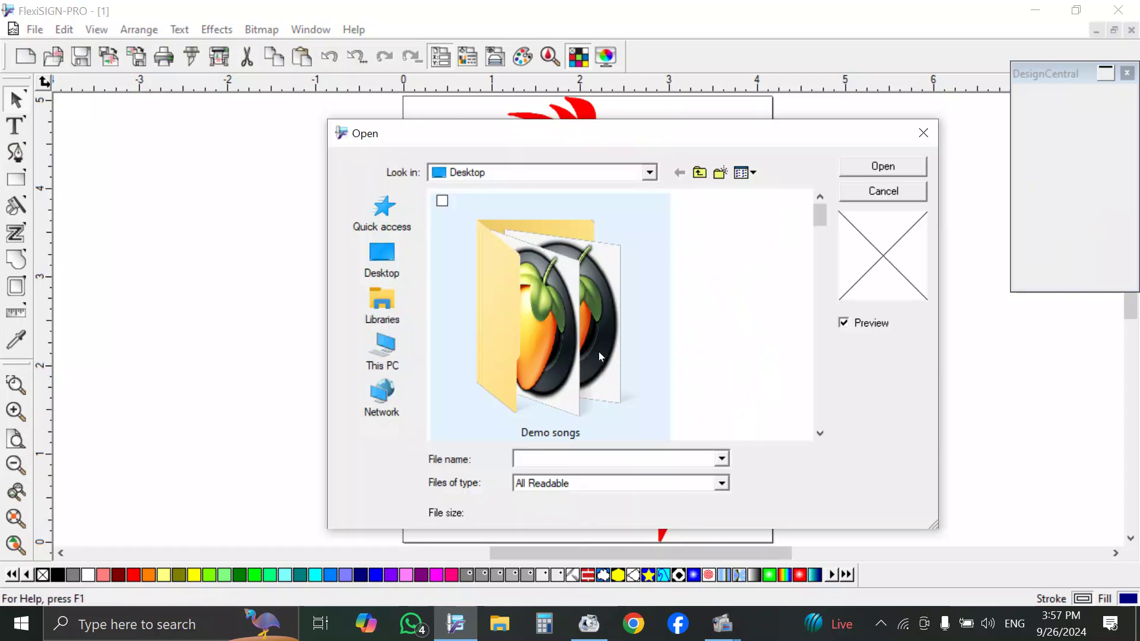
scroll(599, 351, "down", 3)
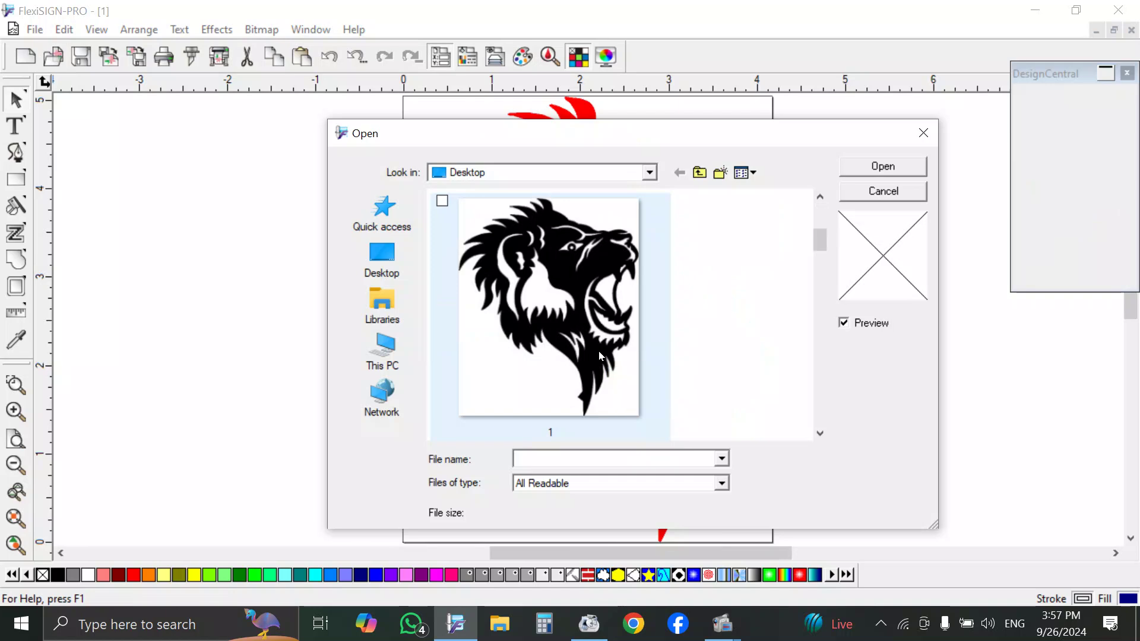
left_click_drag(823, 243, 824, 266)
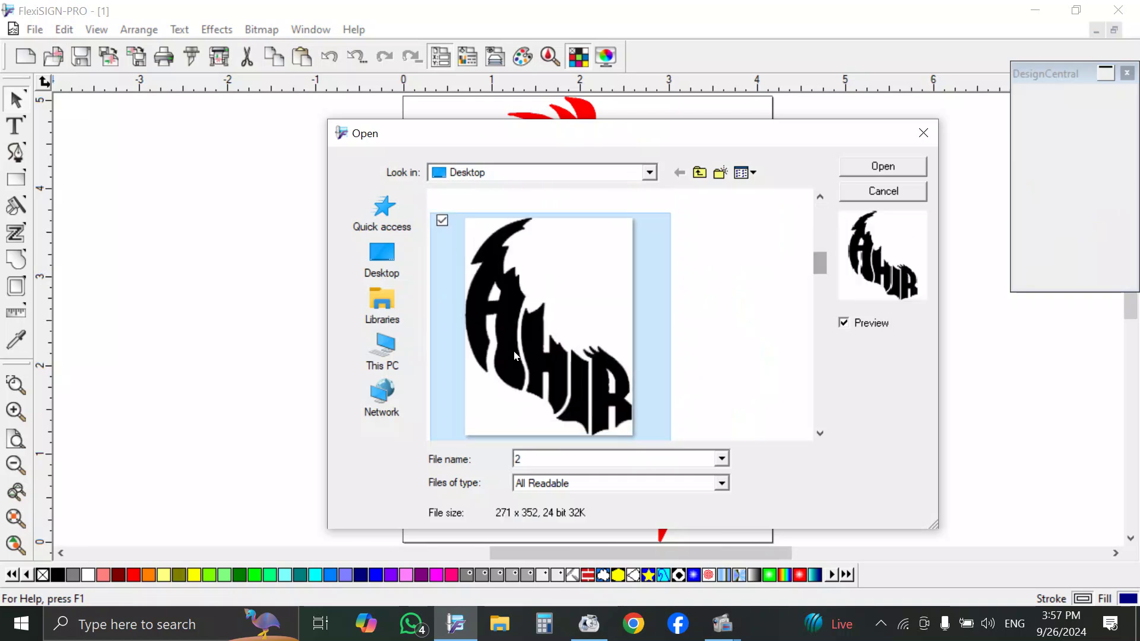
double_click(514, 351)
left_click(431, 293)
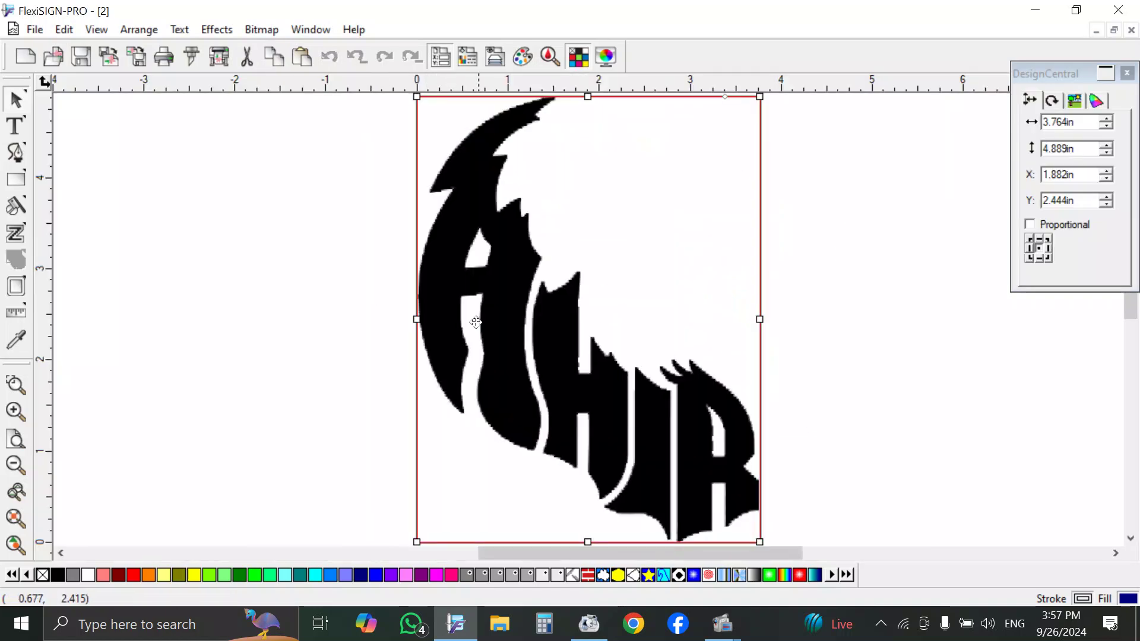
Vectorize the black AHIR lettering bitmap.
left_click(262, 29)
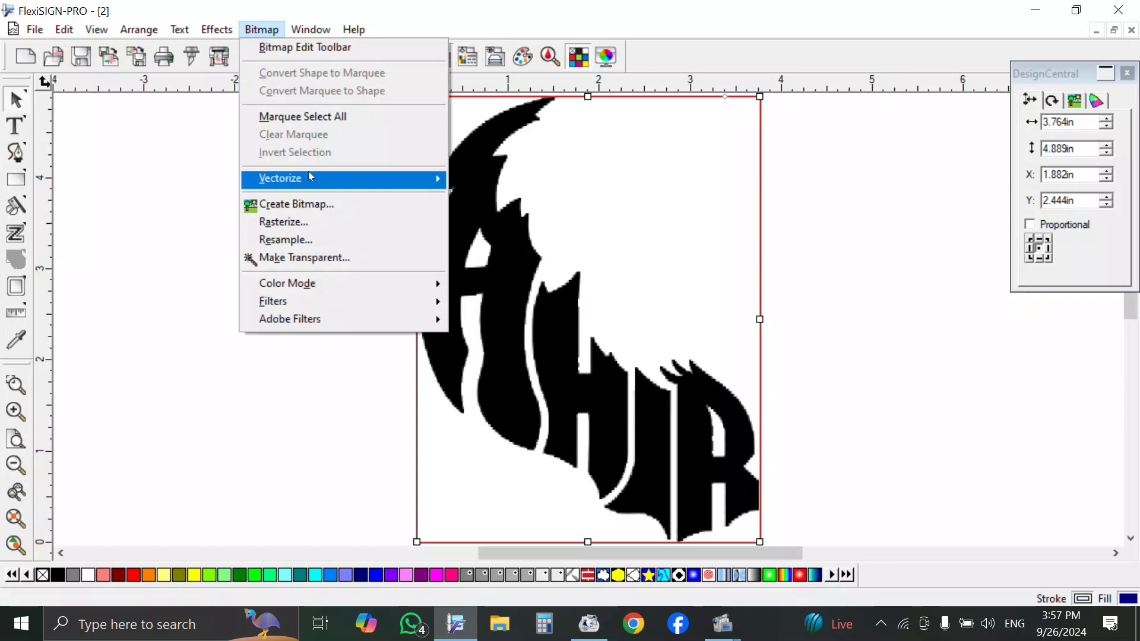
mouse_move(310, 173)
left_click(482, 262)
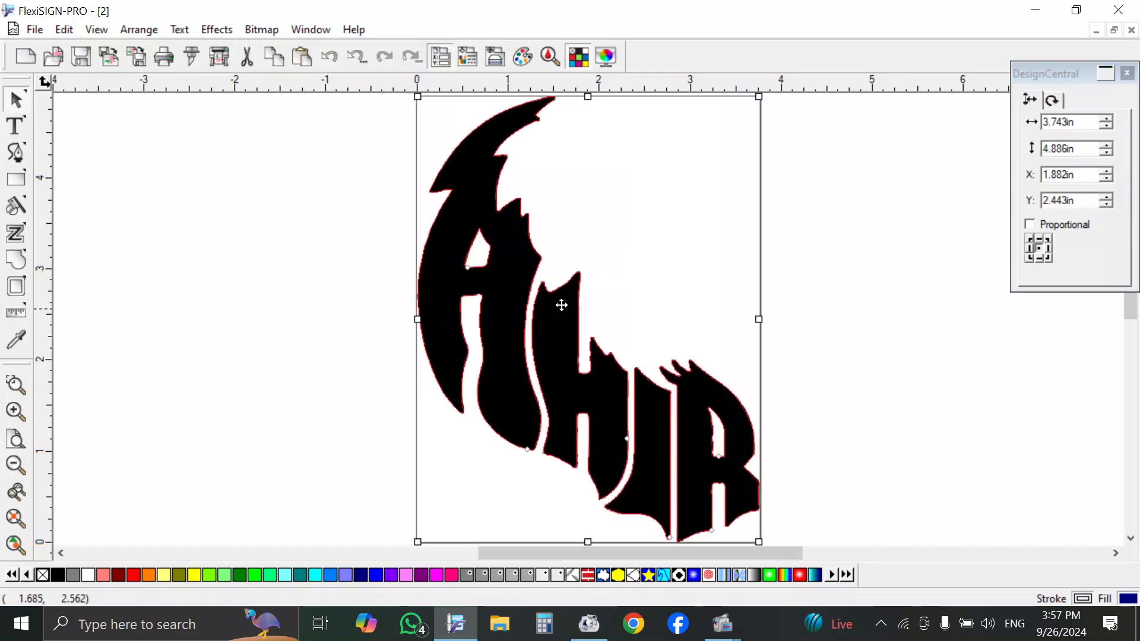
Move the AHIR tracing left to about X 0.6 in, Y 2.4 in and delete the original lettering bitmap.
left_click_drag(516, 302, 399, 304)
left_click(733, 305)
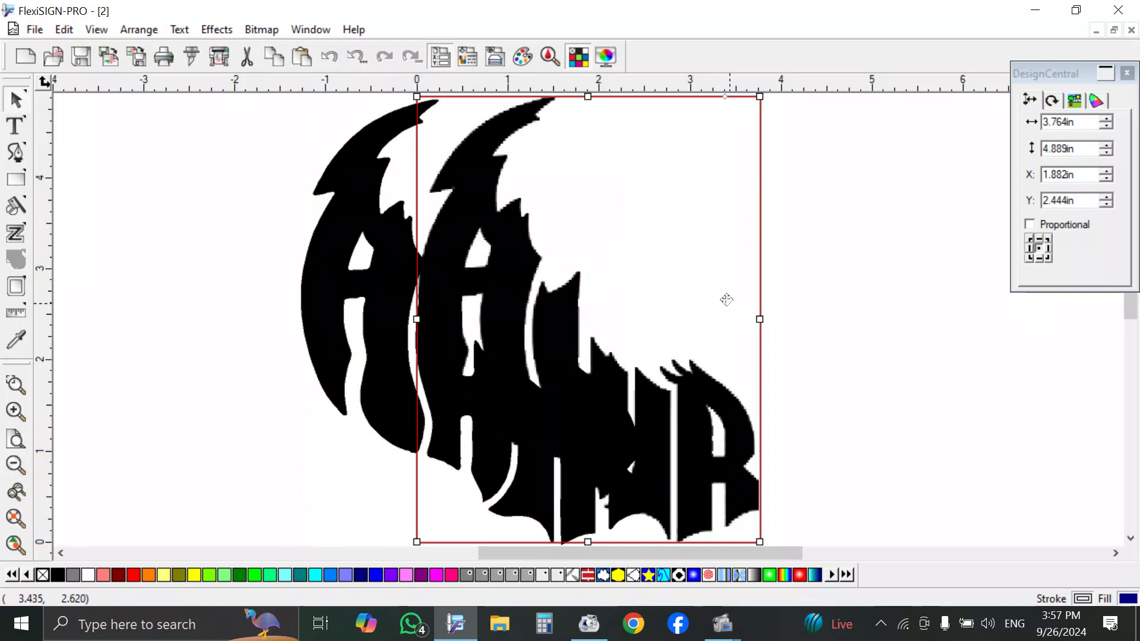
key("Delete")
Paste the copied red lion to the right of the AHIR lettering, at about X 4.9 in, Y 2.4 in.
right_click(686, 257)
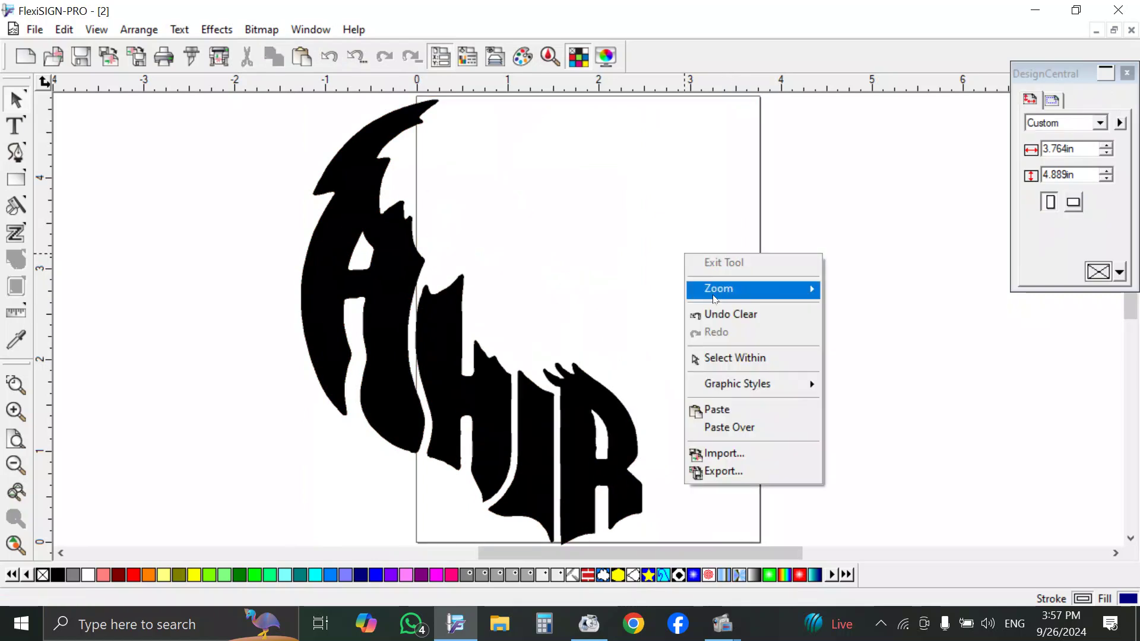
left_click(729, 410)
left_click(714, 214)
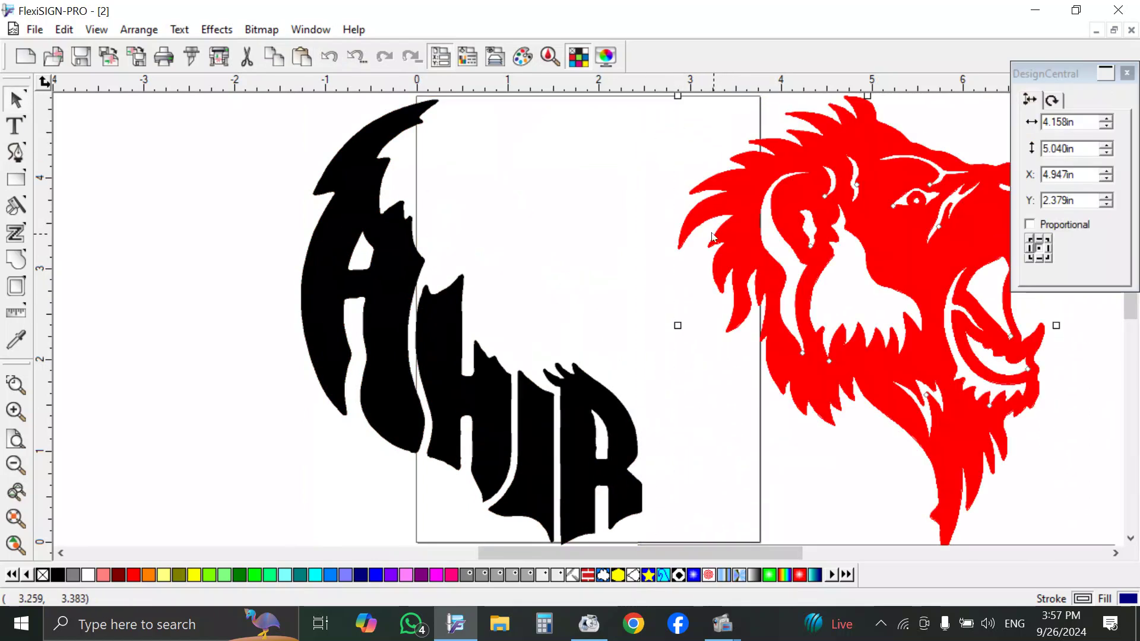
Uncompound the pasted red lion, and undo the uncompounding.
right_click(801, 201)
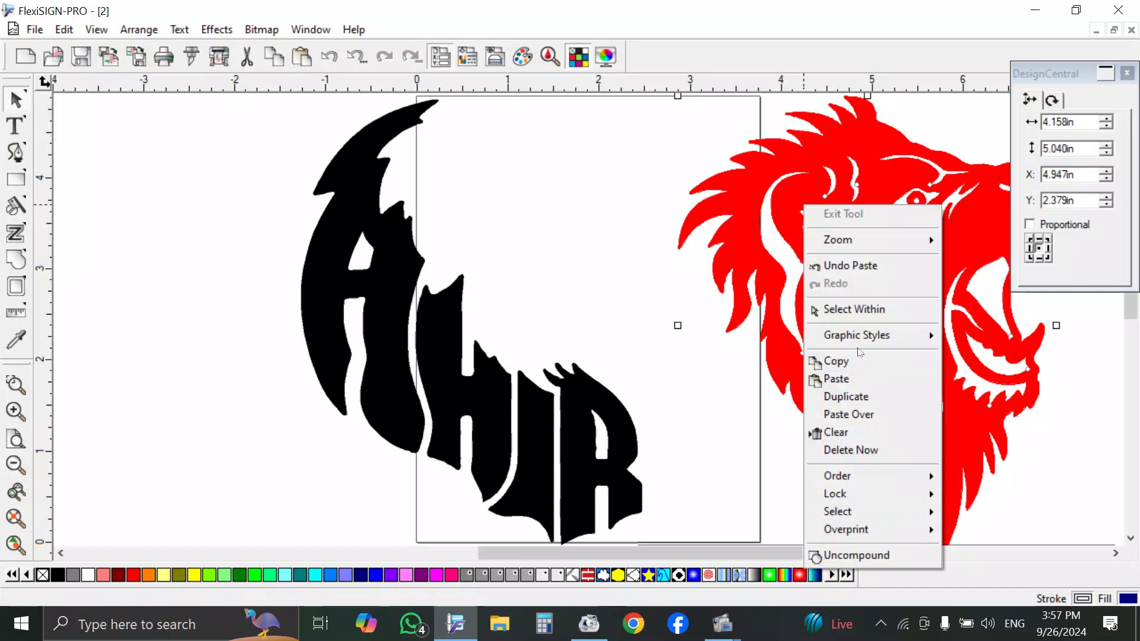
mouse_move(863, 340)
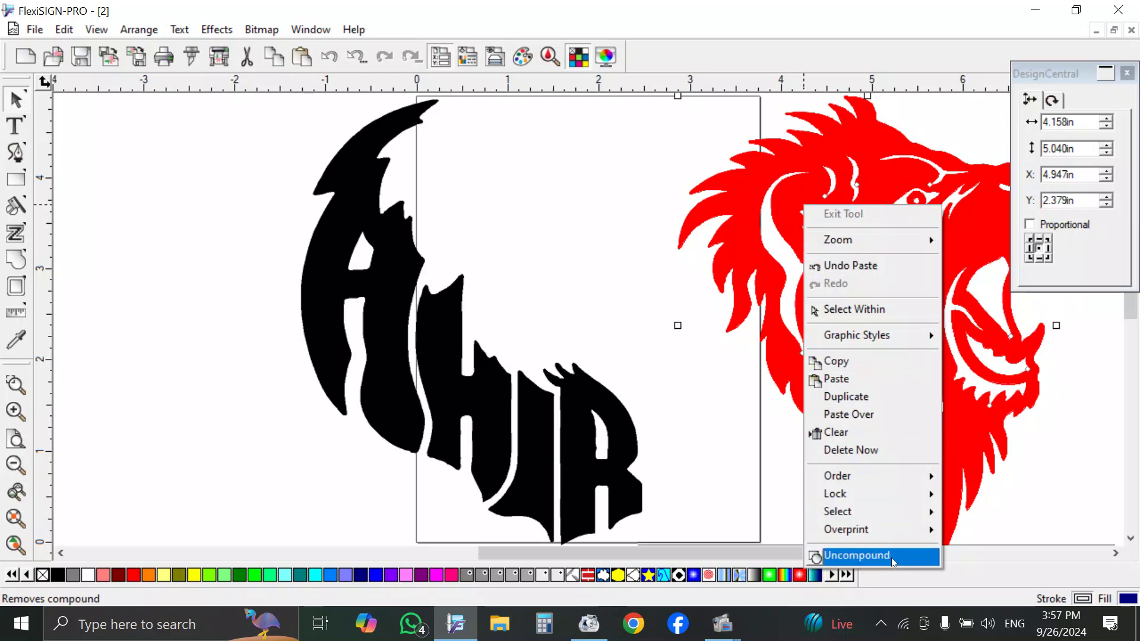
left_click(864, 557)
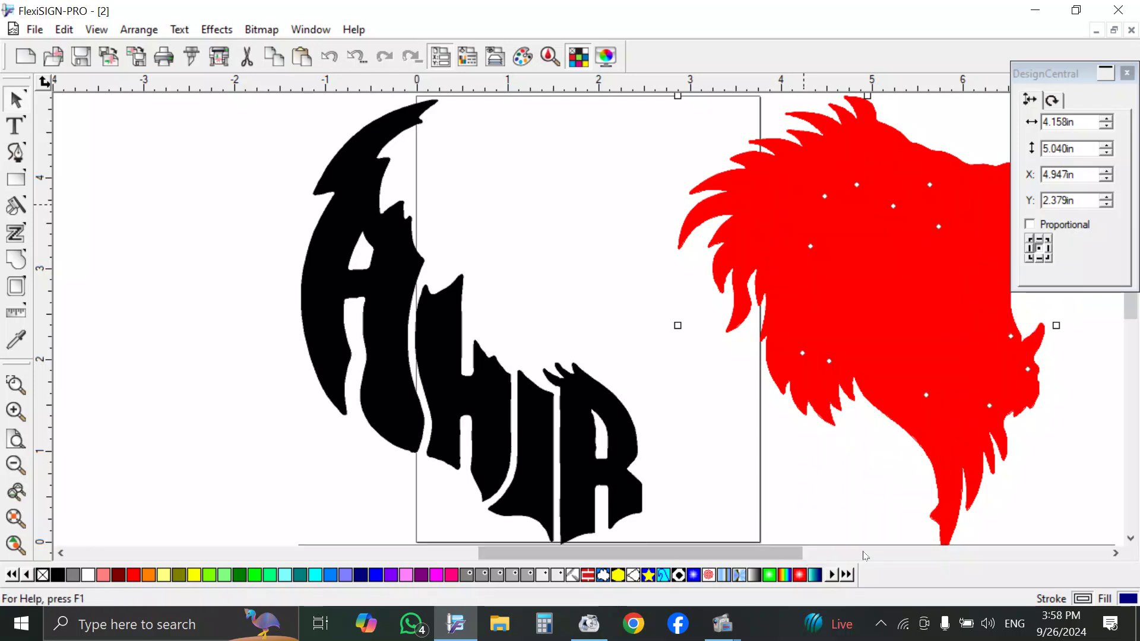
key("ctrl+z")
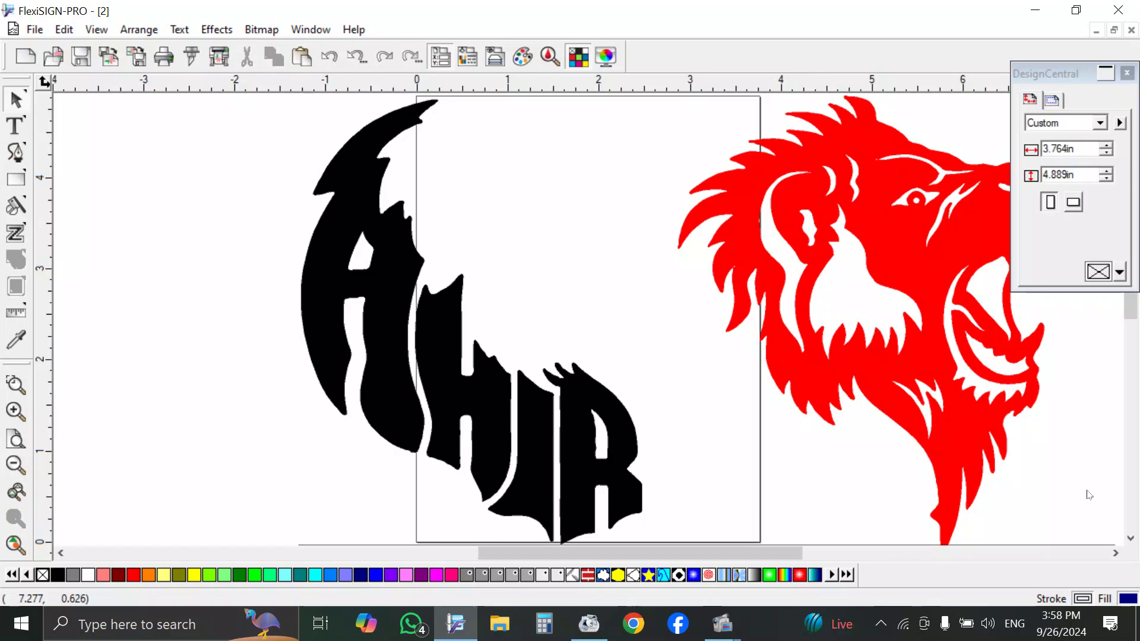
Move the red lion against the AHIR lettering to form one emblem, at about X 2.0 in, Y 3.0 in.
left_click(783, 244)
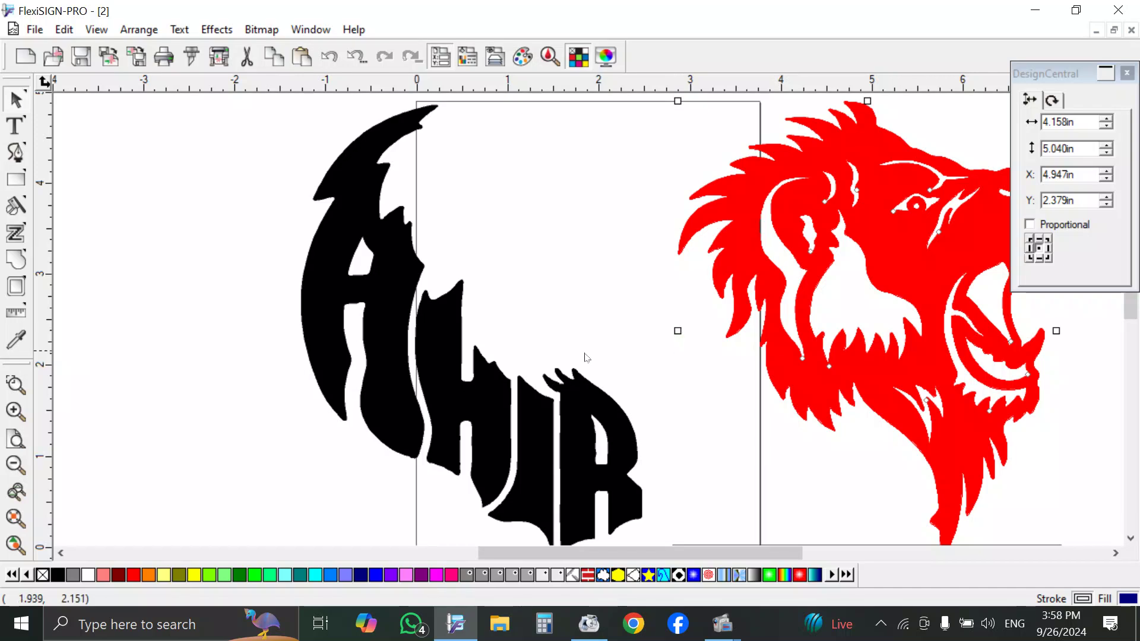
left_click(447, 340)
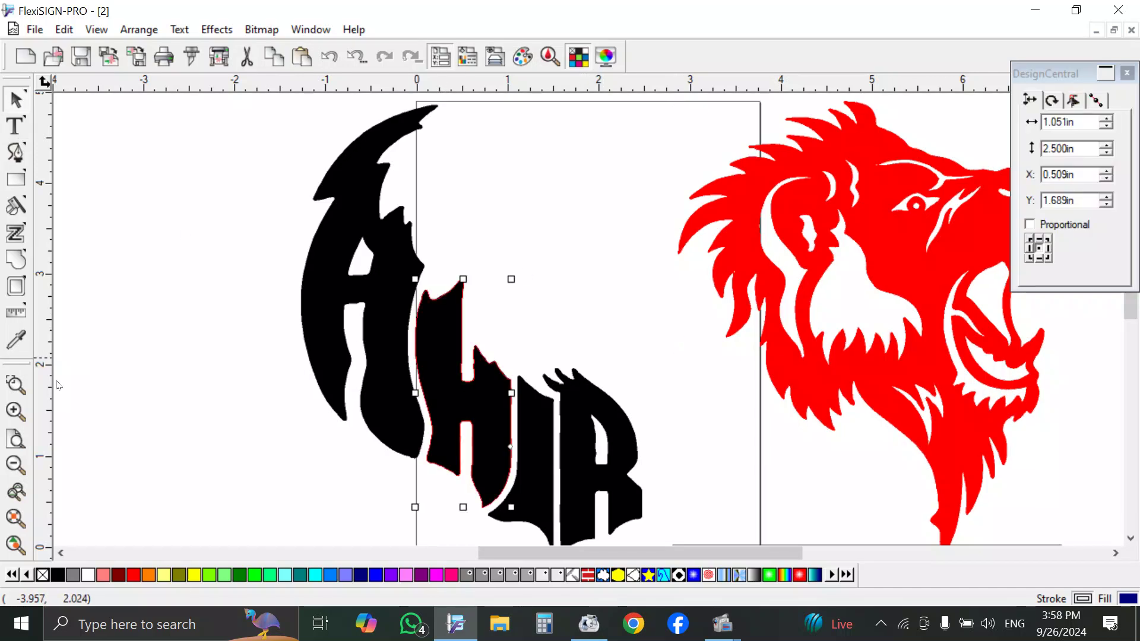
left_click(15, 465)
left_click_drag(362, 217, 603, 433)
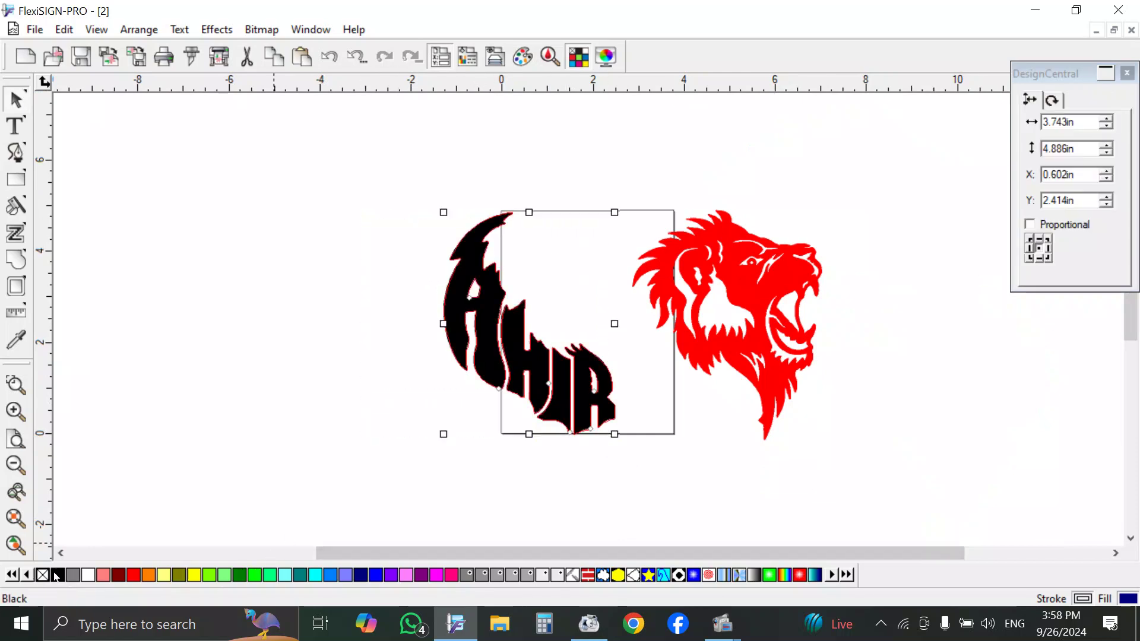
left_click_drag(711, 303, 591, 286)
left_click_drag(675, 275, 617, 276)
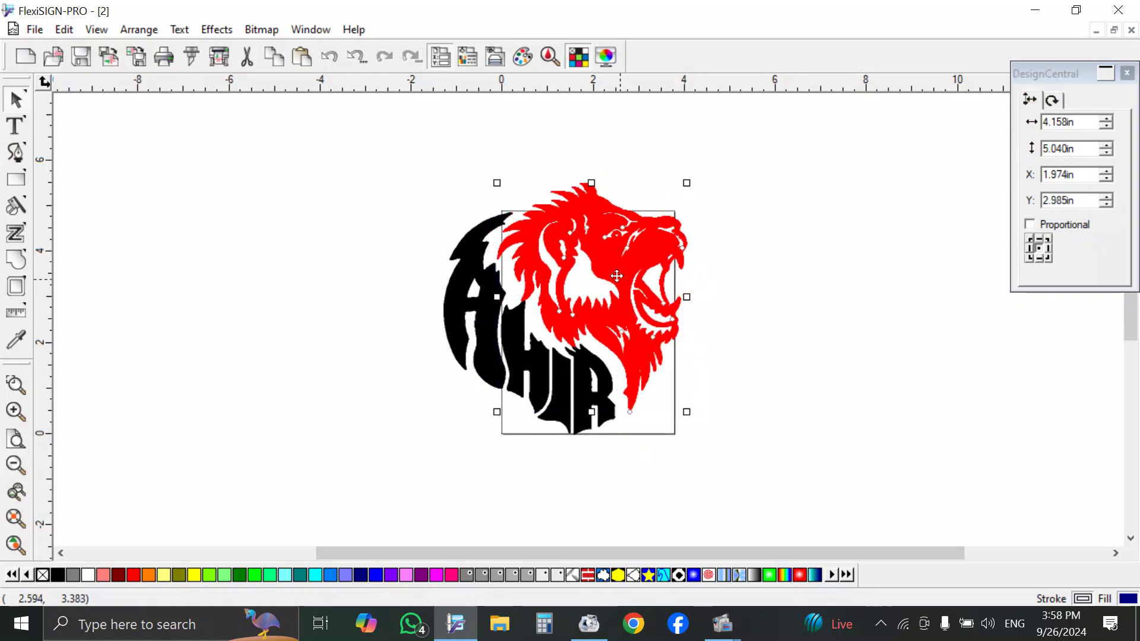
Set the page size to 10 in wide and 10 in high.
left_click(326, 200)
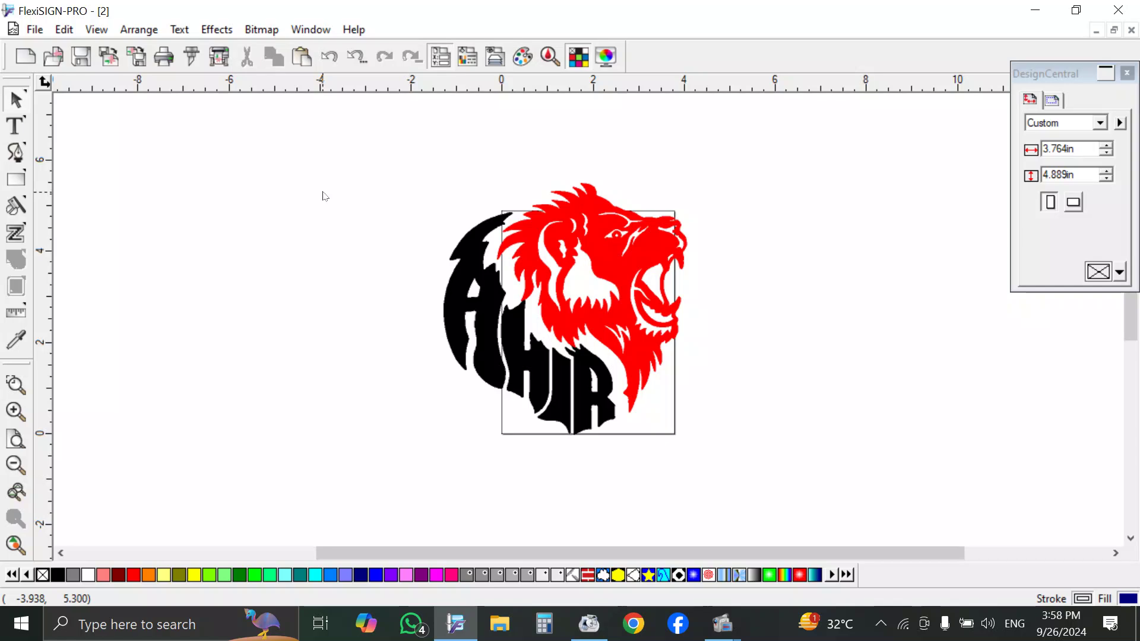
left_click_drag(368, 176, 796, 433)
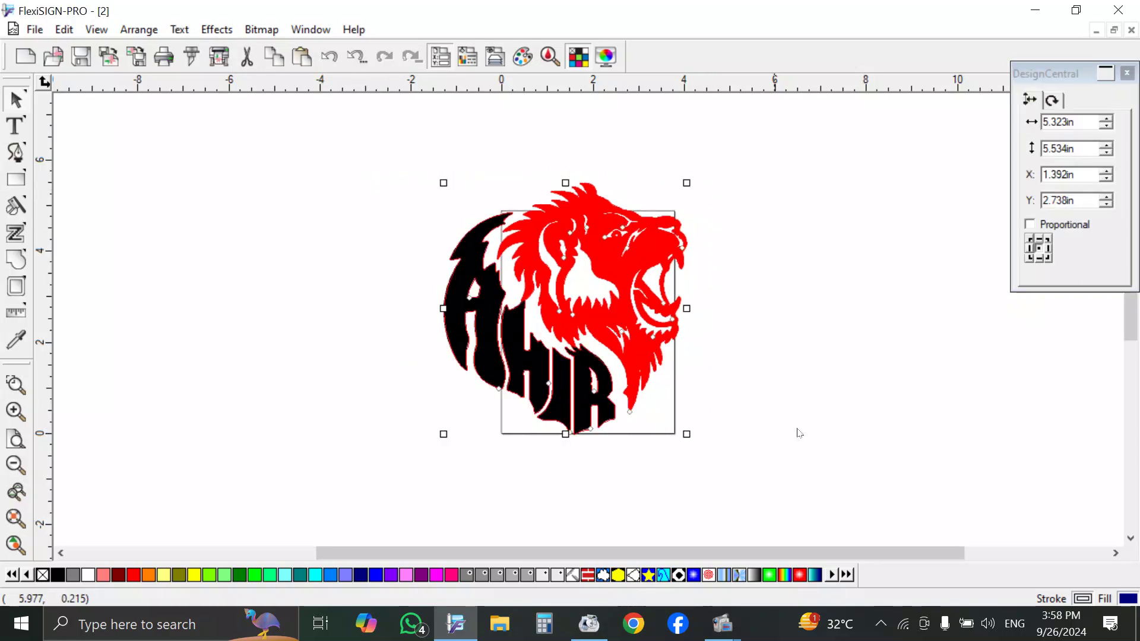
left_click(174, 160)
left_click(1083, 149)
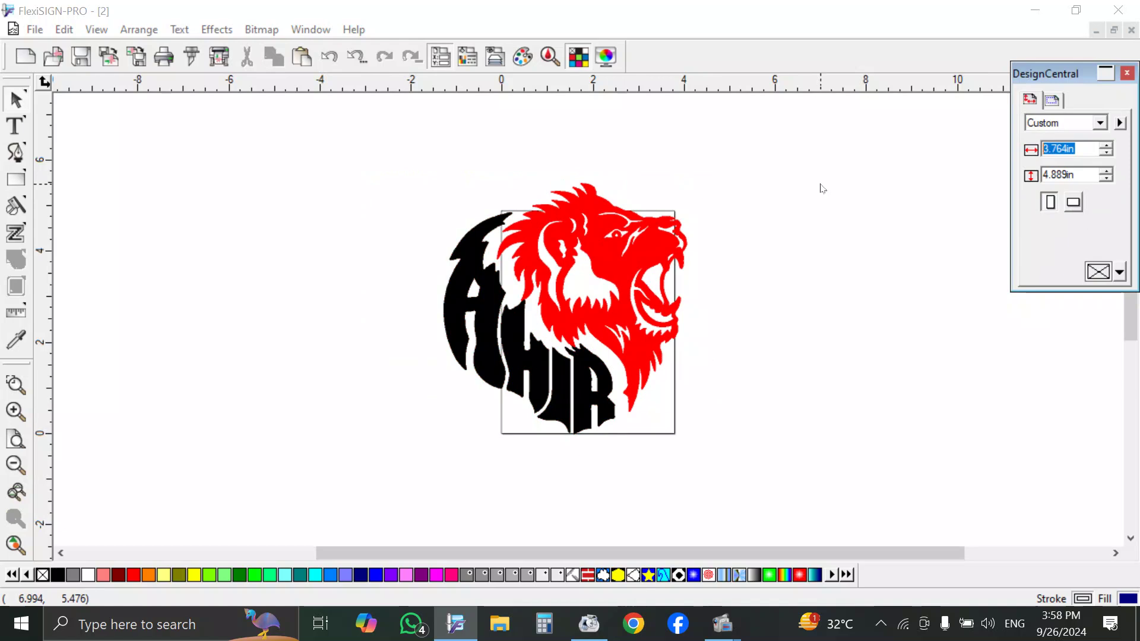
type("10")
key("Tab")
type("10")
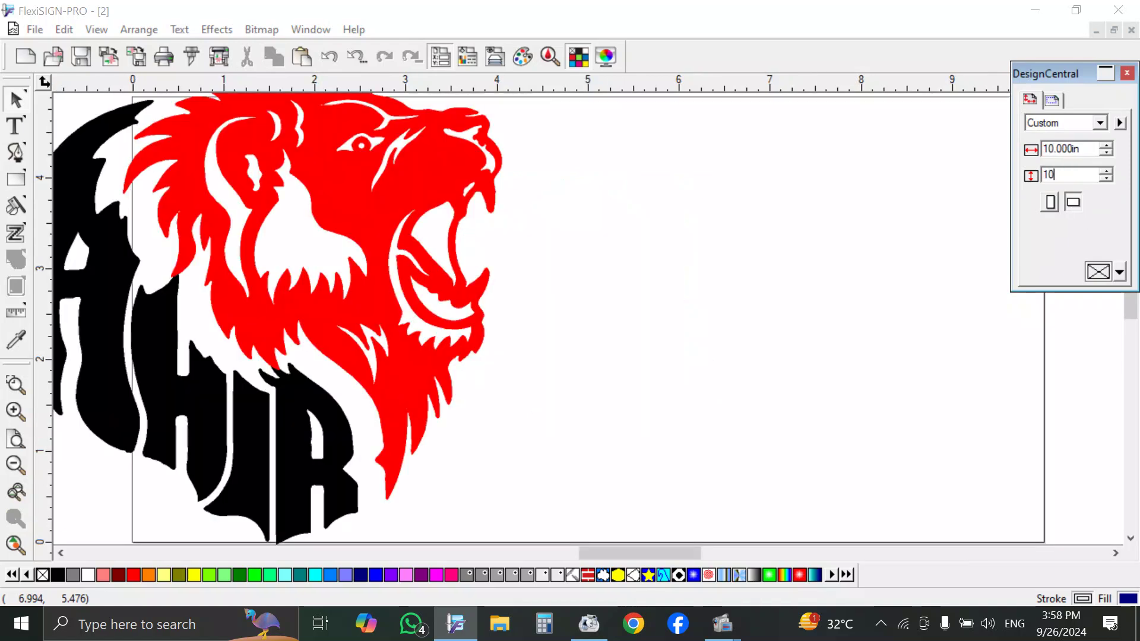
key("Return")
Move the red lion and AHIR lettering together fully onto the page, above its middle.
left_click_drag(212, 287, 675, 493)
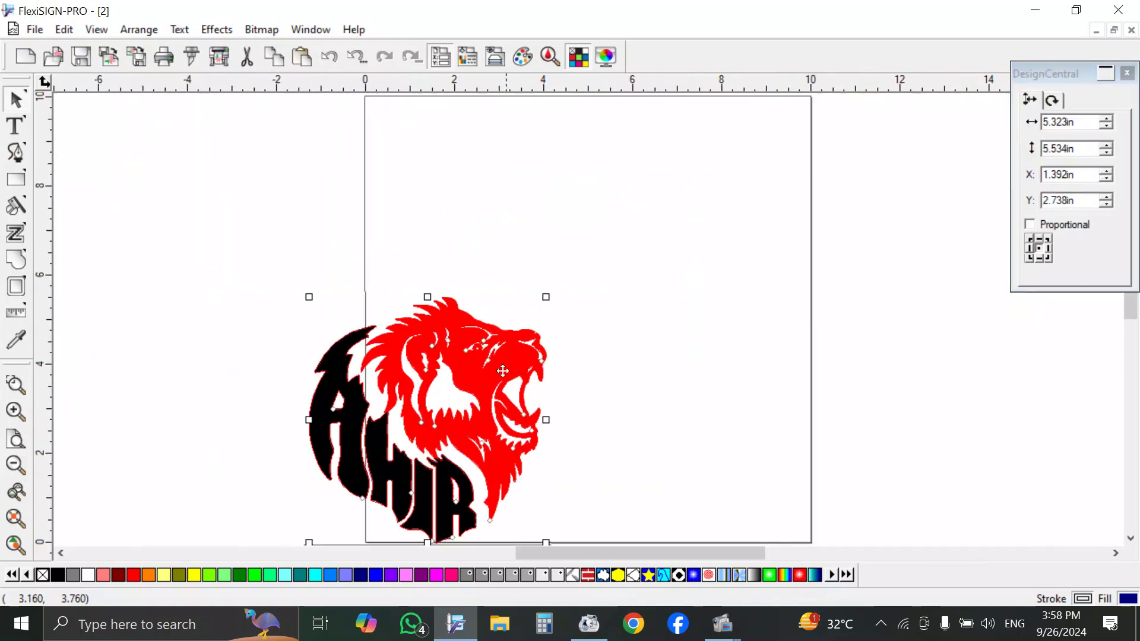
left_click_drag(501, 371, 681, 202)
left_click(793, 213)
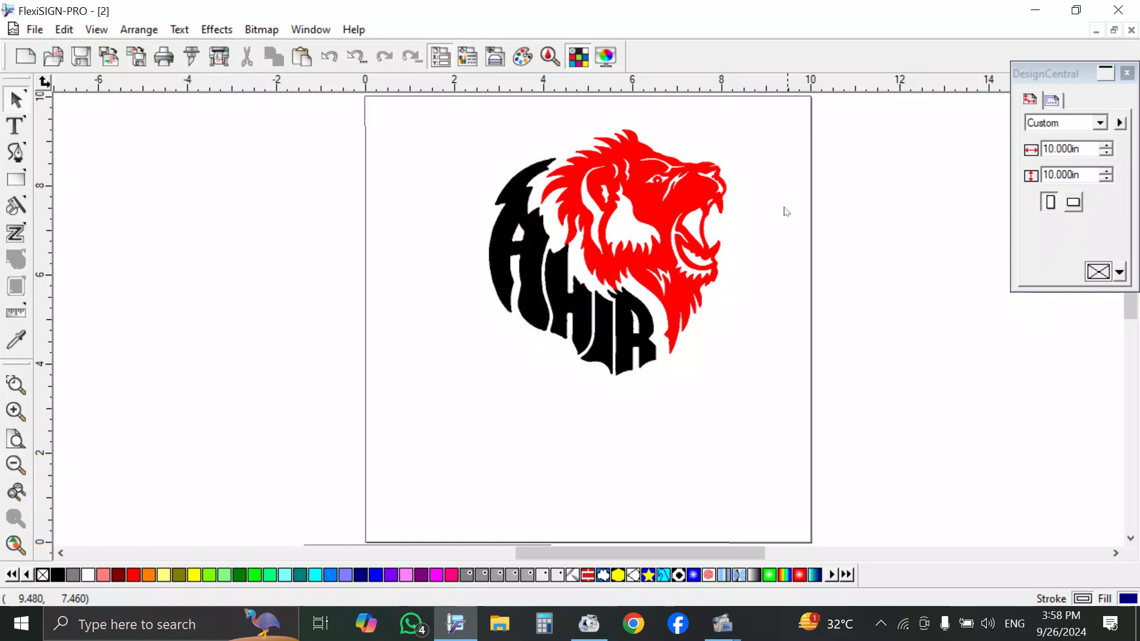
Shift the red lion slightly right and down, closer to the AHIR lettering, to about X 6.1 in, Y 6.6 in.
key("z")
left_click_drag(509, 126, 783, 223)
scroll(783, 222, "down", 3)
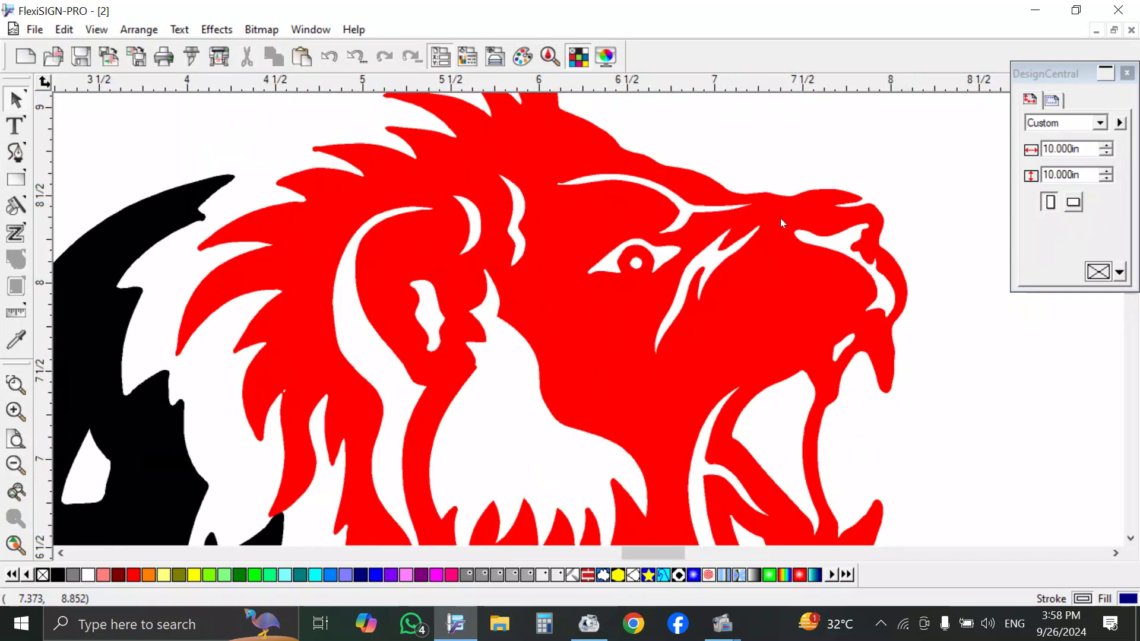
left_click(652, 290)
left_click_drag(654, 295, 679, 349)
scroll(669, 333, "up", 3)
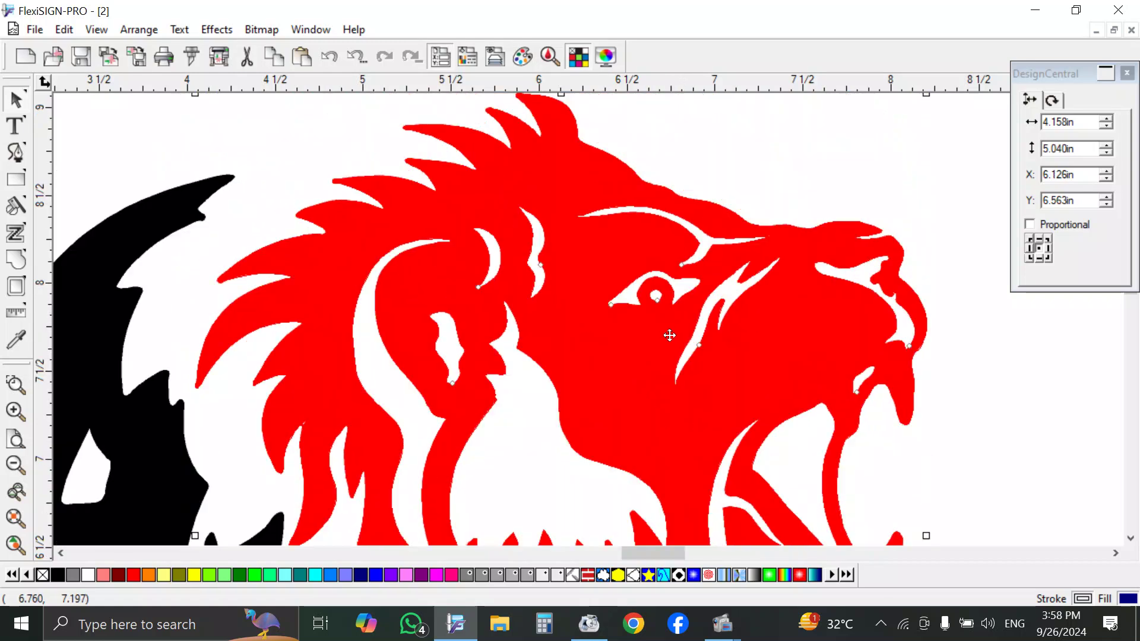
scroll(669, 335, "down", 2)
scroll(649, 341, "down", 1)
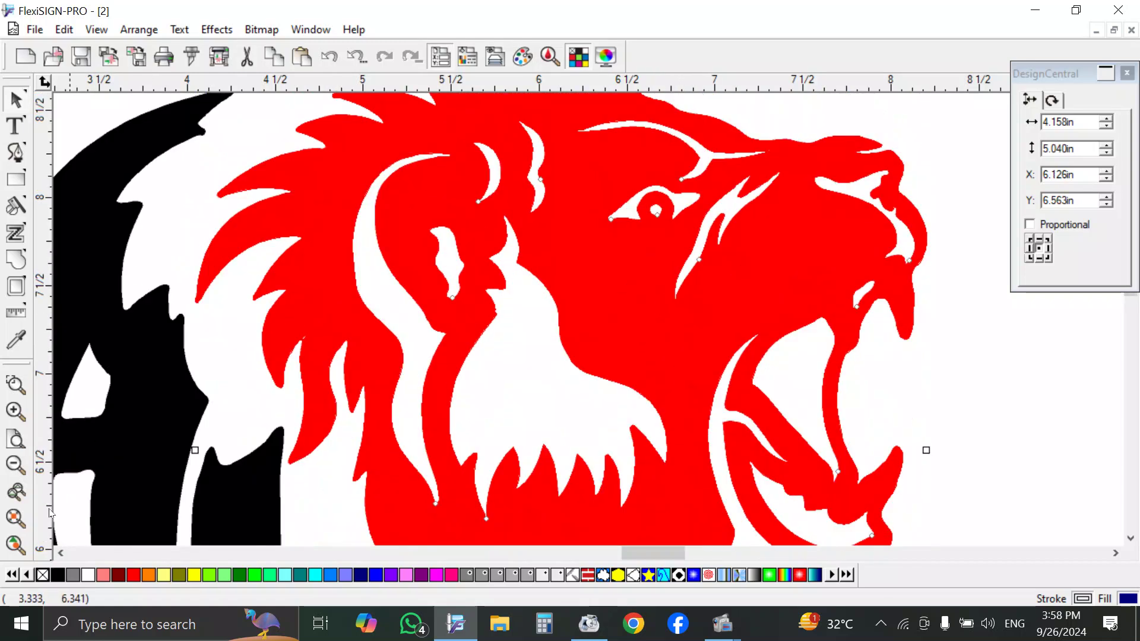
left_click(13, 473)
left_click(13, 474)
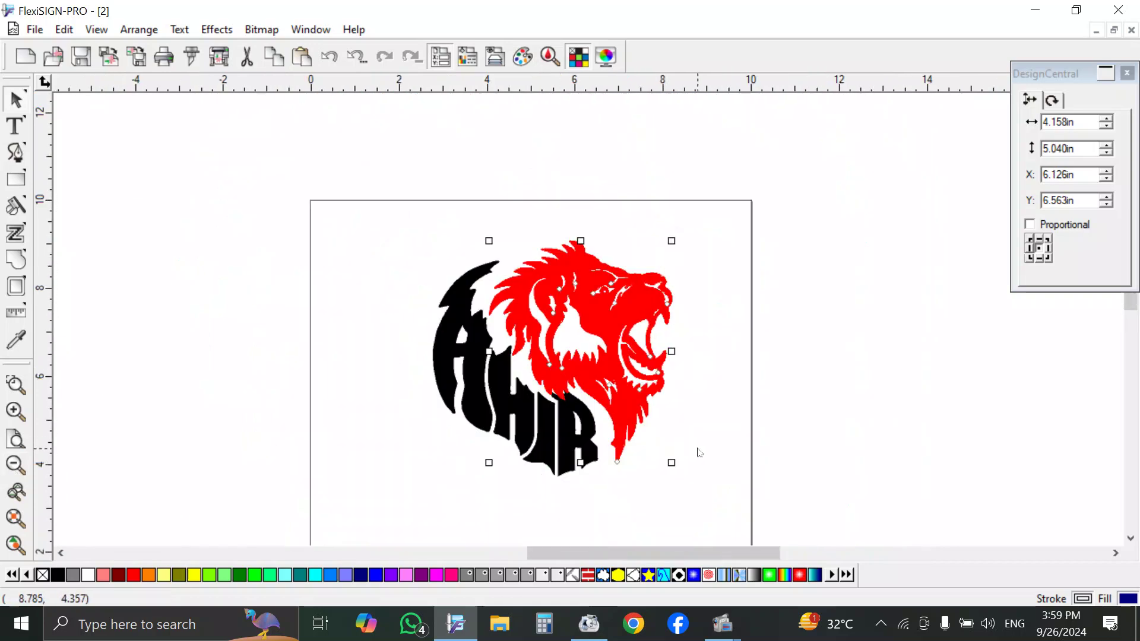
Move the red lion left and up against the AHIR lettering, to about X 5.74 in, Y 6.65 in.
left_click(678, 368)
left_click_drag(624, 326, 604, 320)
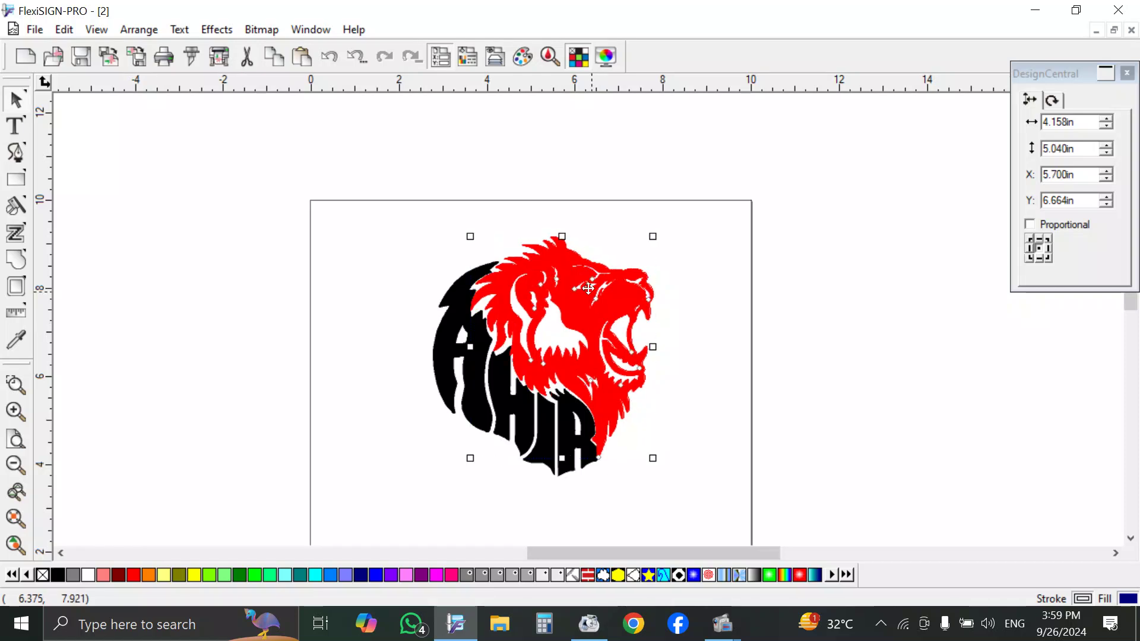
key("z")
left_click_drag(382, 219, 644, 488)
left_click_drag(552, 255, 579, 268)
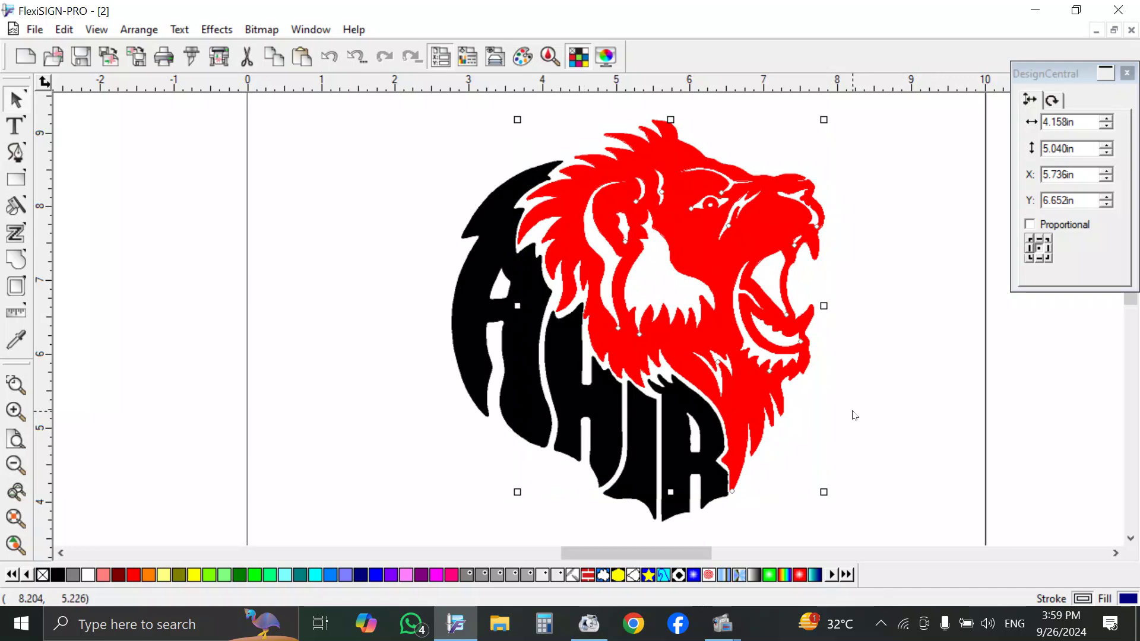
Nudge the red lion to leave an even gap beside the AHIR lettering, at about X 5.77 in, Y 6.68 in.
key("Right")
key("Up")
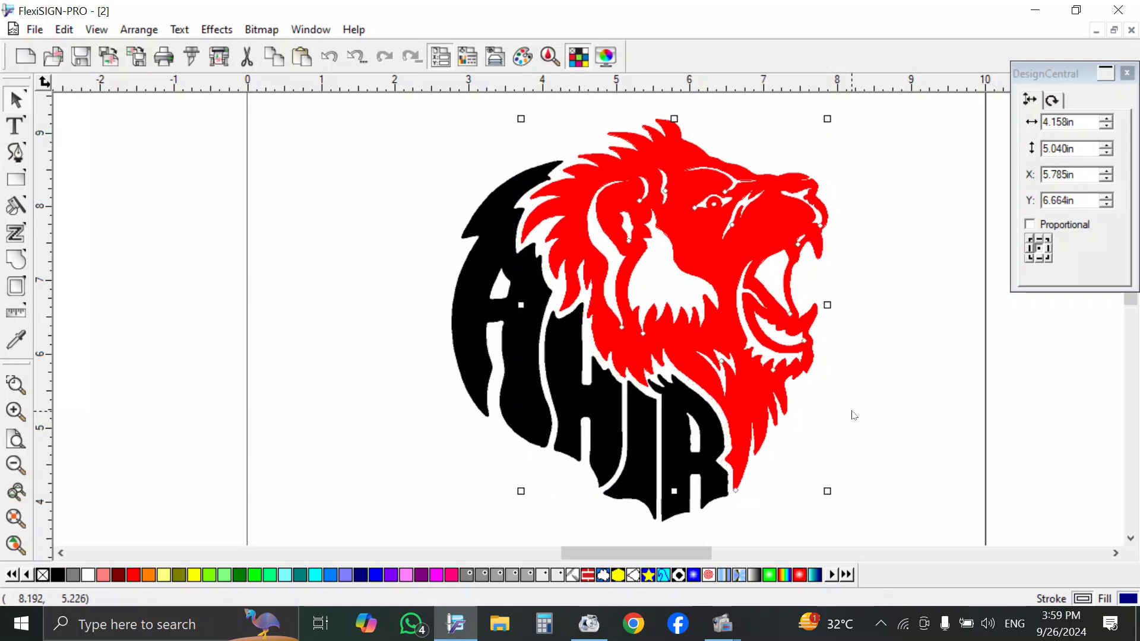
key("Up")
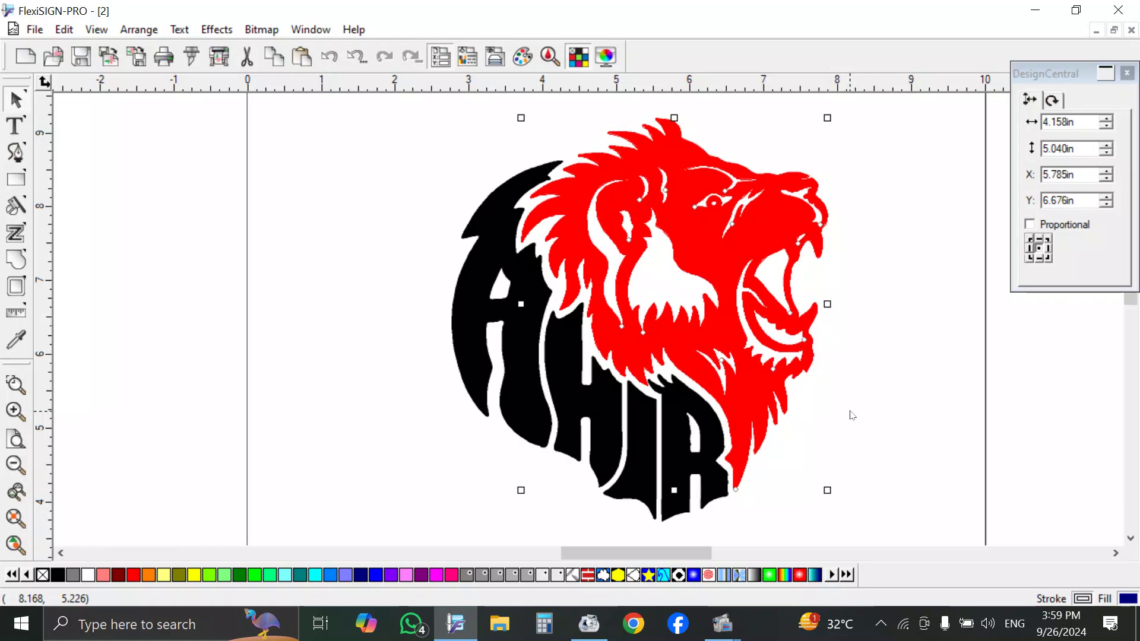
key("Left")
left_click(853, 380)
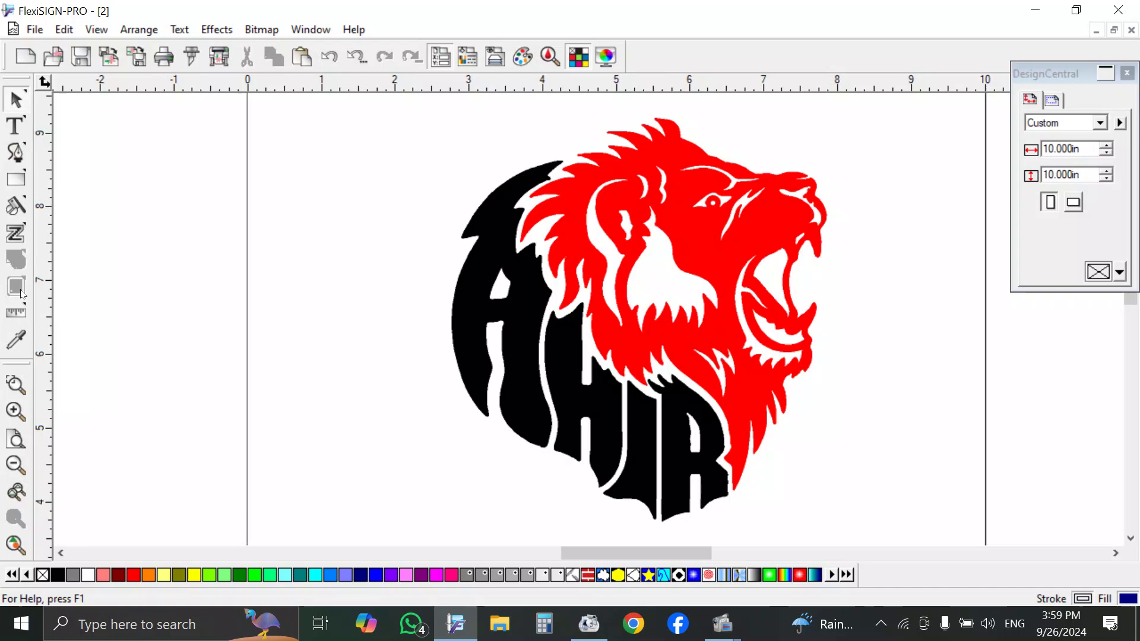
Draw a freehand Y and the sides of a freehand A over the first letter of the AHIR lettering.
left_click(18, 152)
left_click(82, 161)
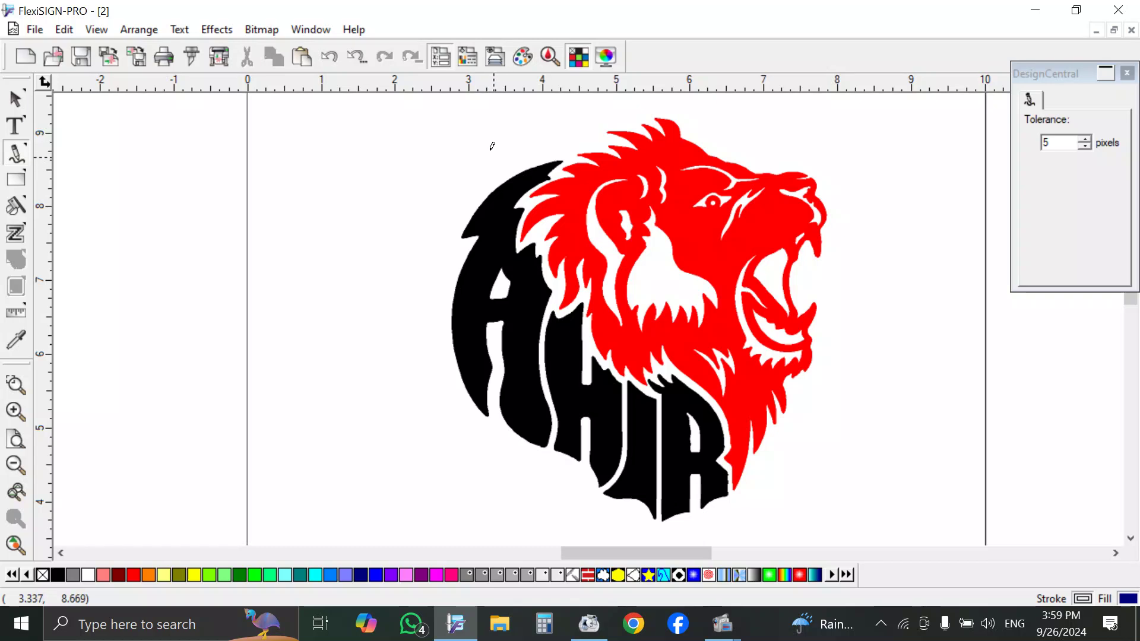
left_click_drag(479, 145, 475, 165)
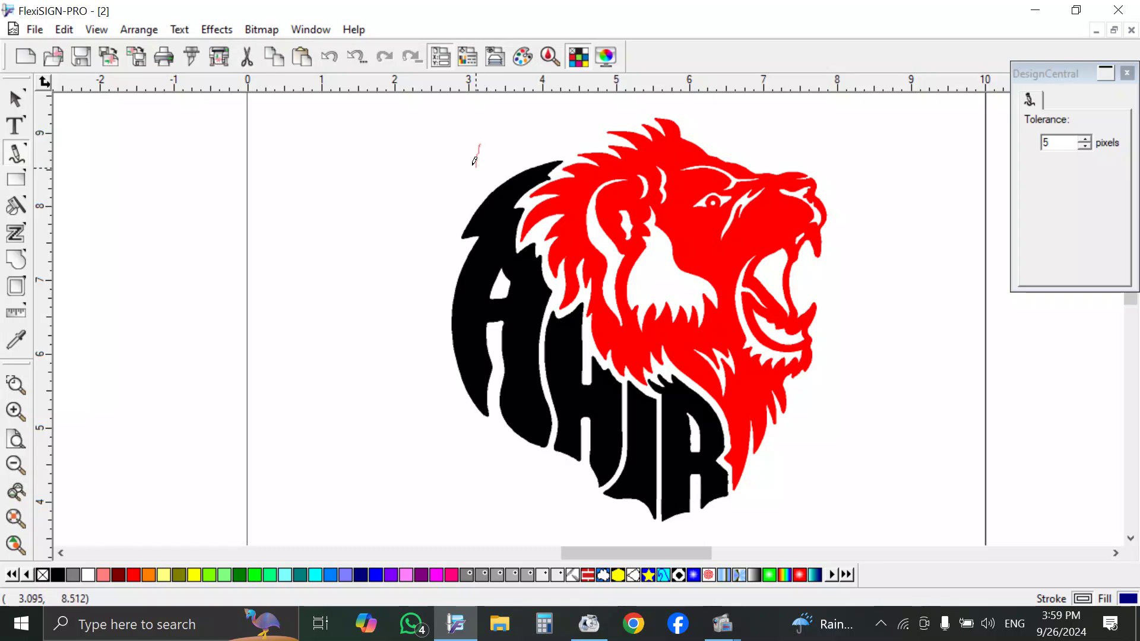
mouse_move(485, 205)
left_mouse_down()
mouse_move(493, 271)
mouse_move(489, 244)
mouse_move(529, 172)
left_mouse_up()
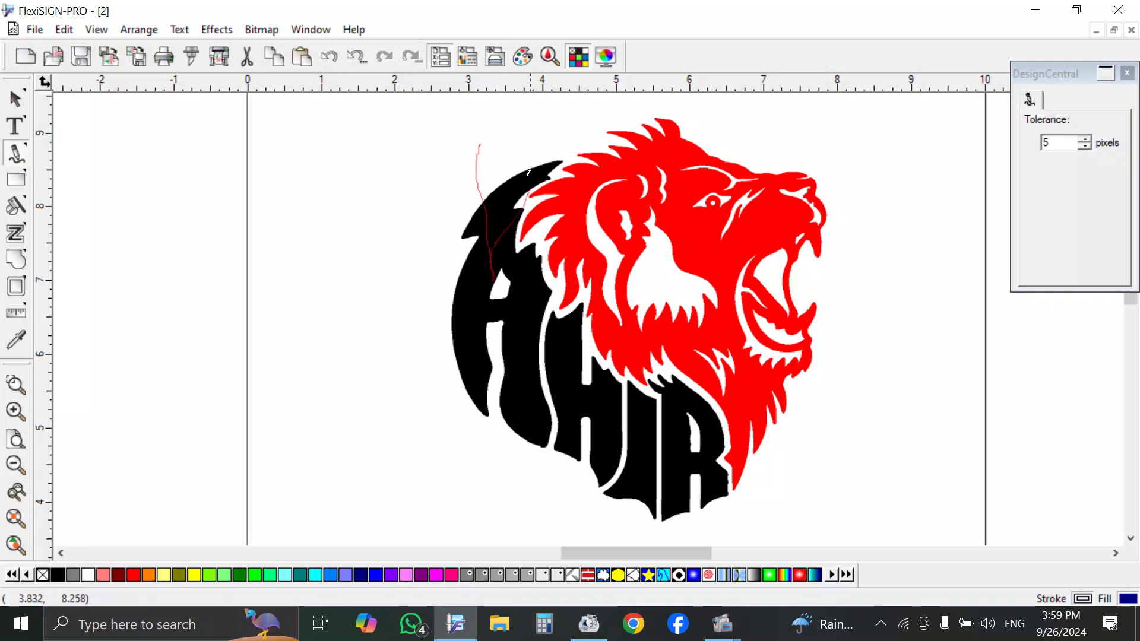
mouse_move(474, 296)
left_mouse_down()
mouse_move(450, 346)
mouse_move(451, 384)
left_mouse_up()
mouse_move(516, 275)
left_mouse_down()
mouse_move(495, 326)
mouse_move(496, 399)
mouse_move(529, 319)
left_mouse_up()
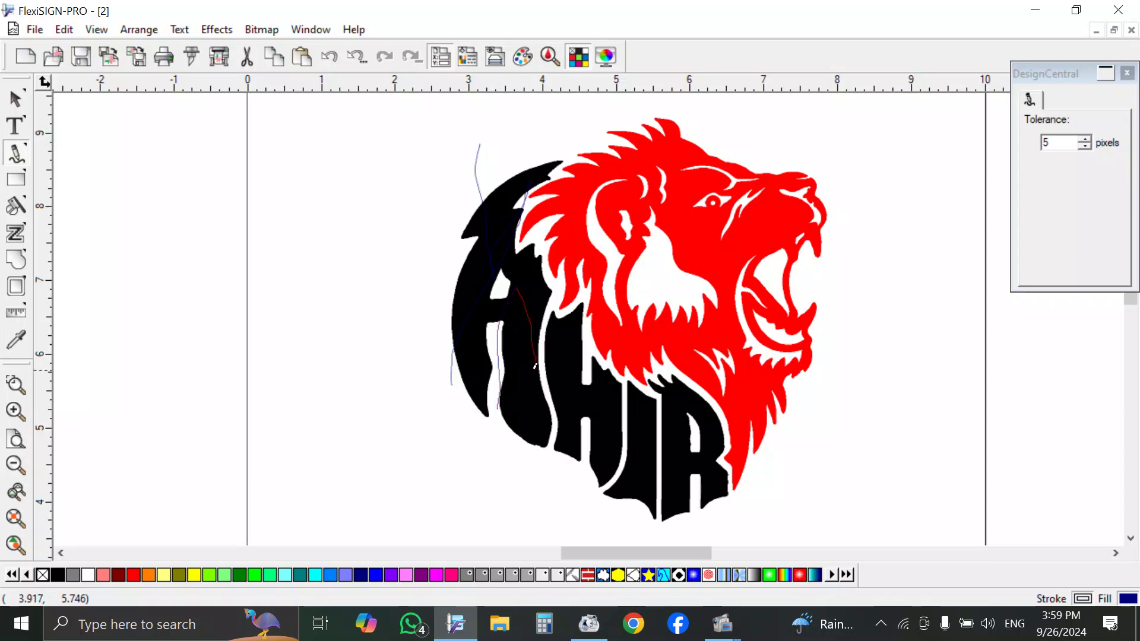
left_click_drag(535, 367, 539, 431)
Draw the freehand A's crossbar, a freehand D over the H, and a V-shaped freehand stroke over the I and R.
mouse_move(497, 362)
left_mouse_down()
mouse_move(549, 389)
mouse_move(596, 484)
left_mouse_up()
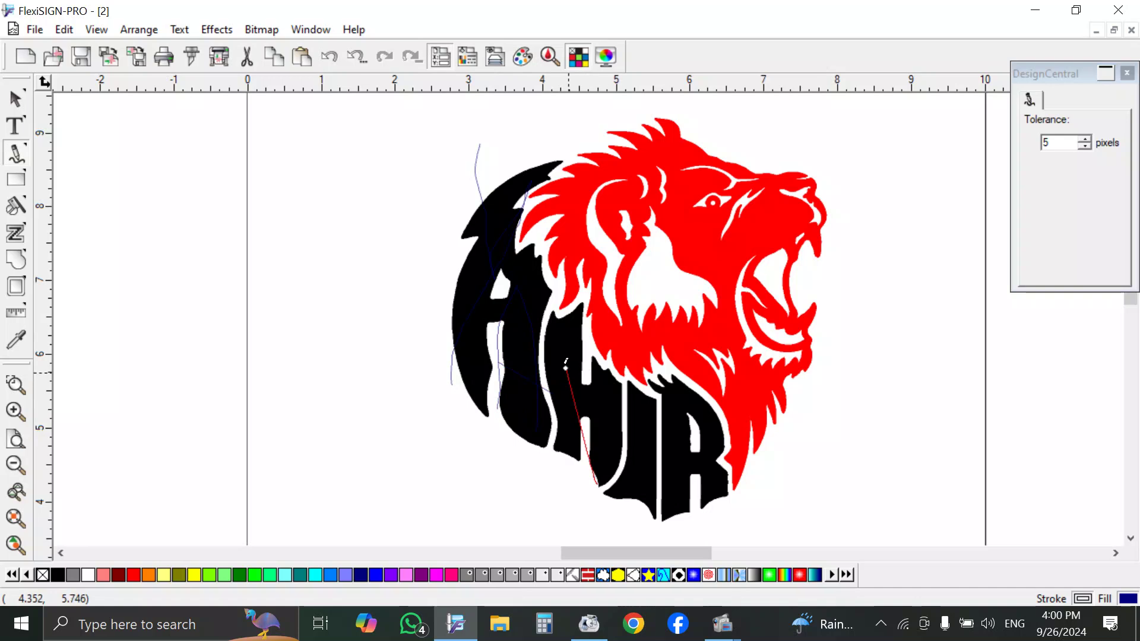
mouse_move(567, 371)
left_mouse_down()
mouse_move(605, 384)
mouse_move(623, 435)
mouse_move(590, 492)
left_mouse_up()
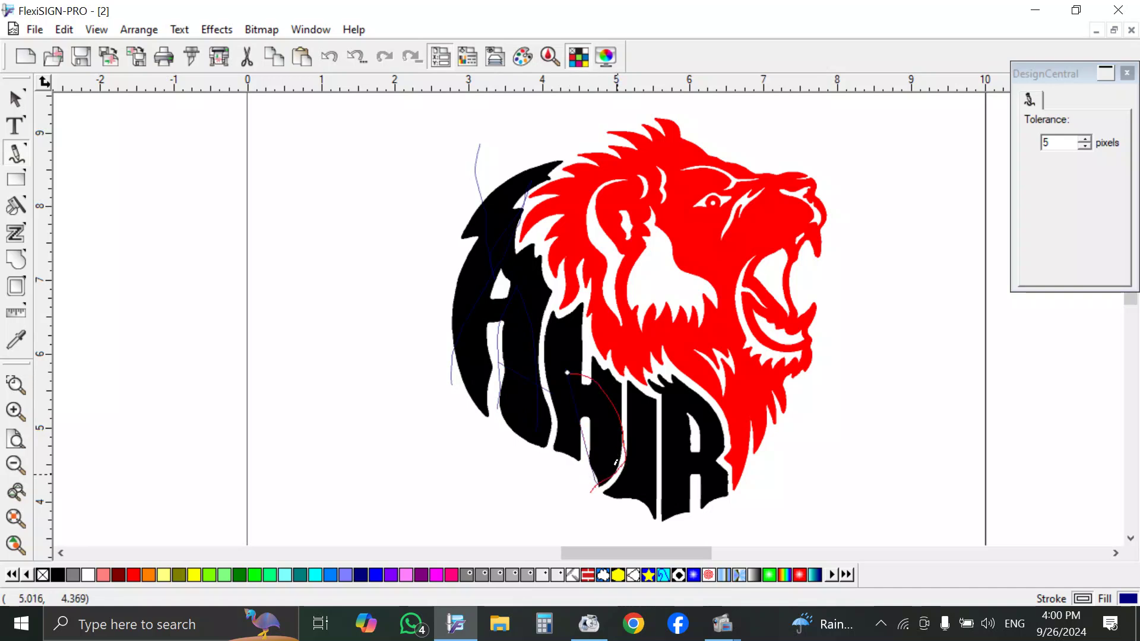
mouse_move(641, 406)
left_mouse_down()
mouse_move(684, 510)
mouse_move(701, 486)
left_mouse_up()
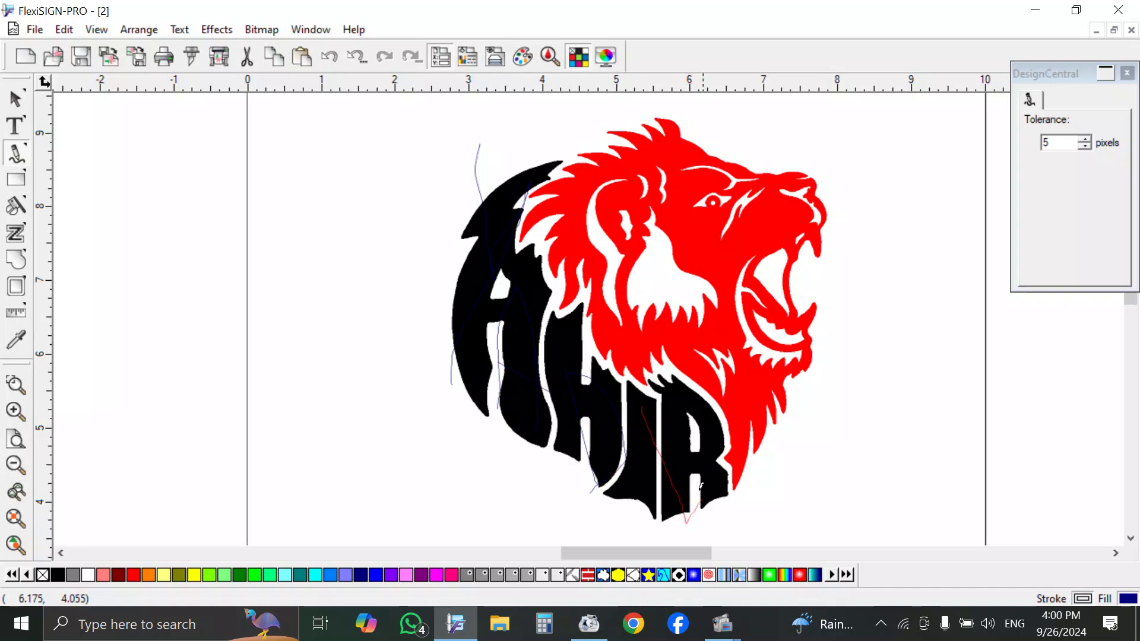
left_click_drag(710, 428, 715, 387)
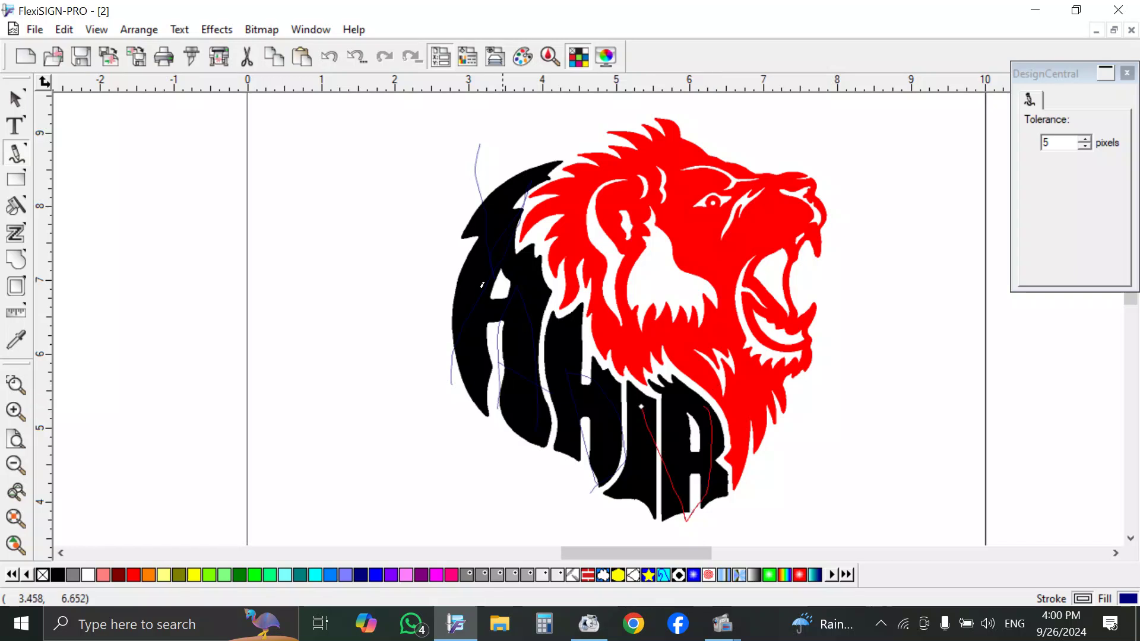
Move the red lion aside to about X 8.9 in, Y 6.65 in, and undo the move.
left_click(16, 100)
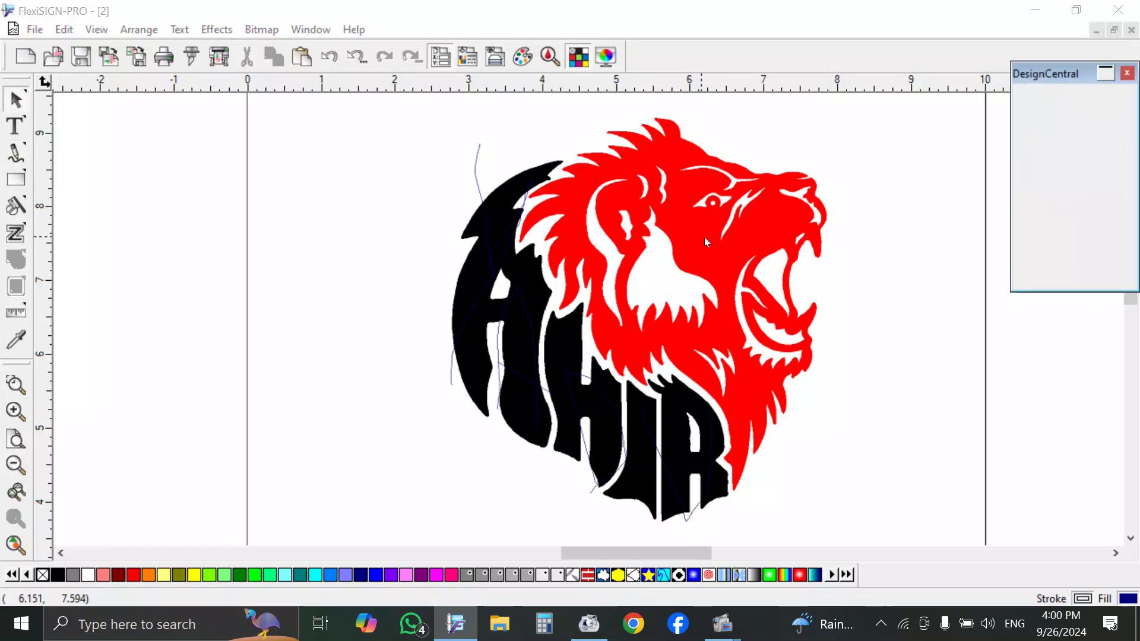
left_click_drag(706, 240, 937, 242)
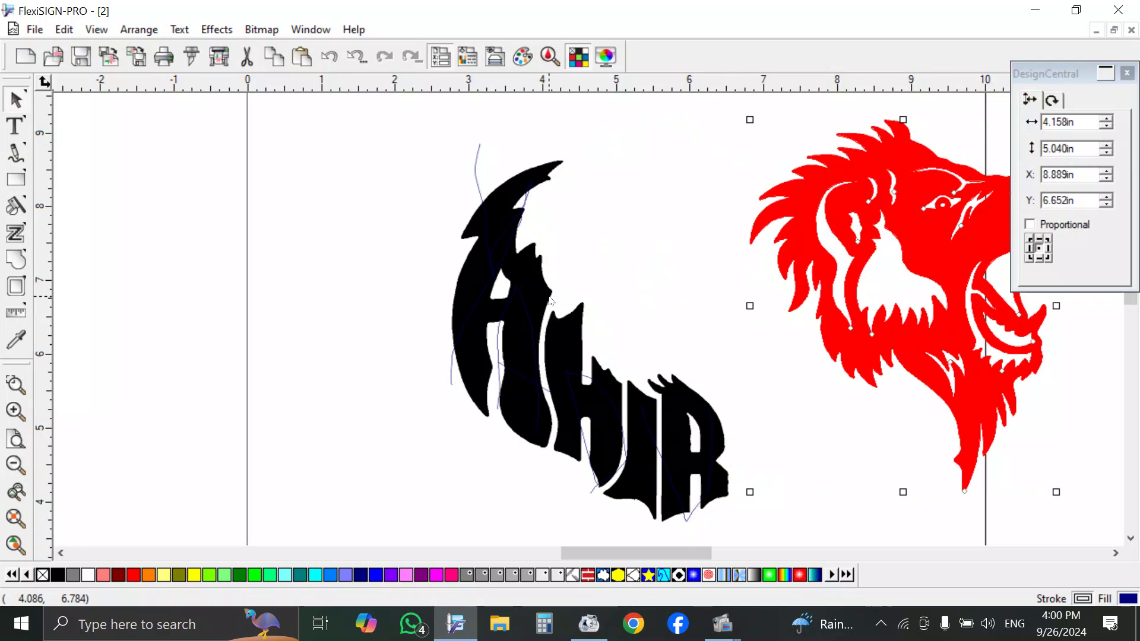
key("ctrl+z")
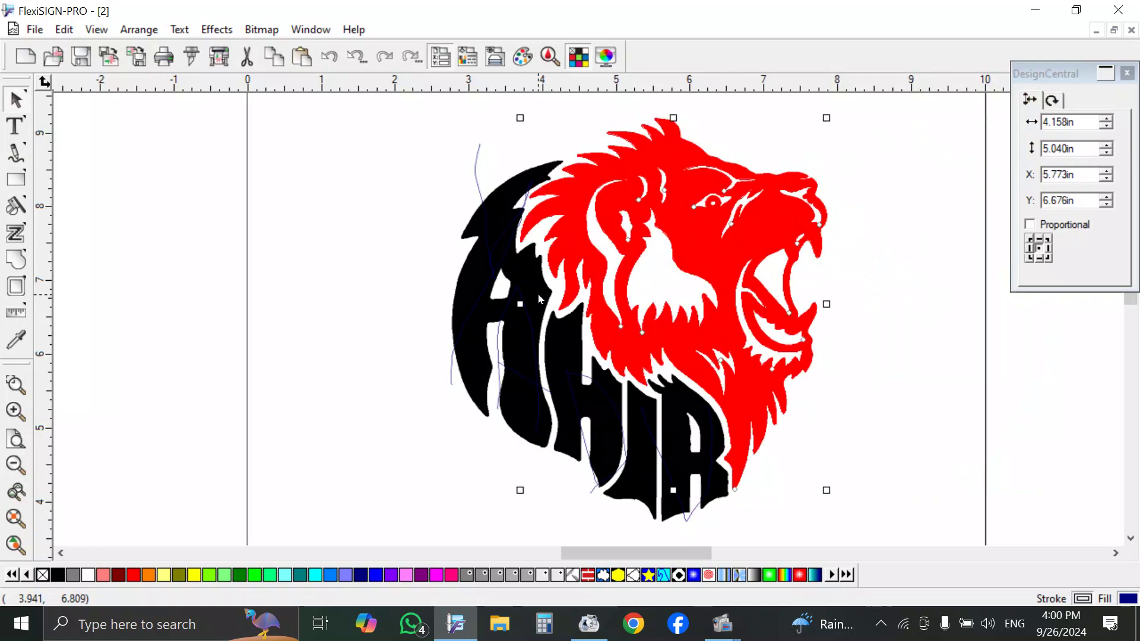
Try moving the red lion together with the first letter A to about X -0.58 in, Y 6.82 in, and undo the move.
left_click(537, 296, "shift")
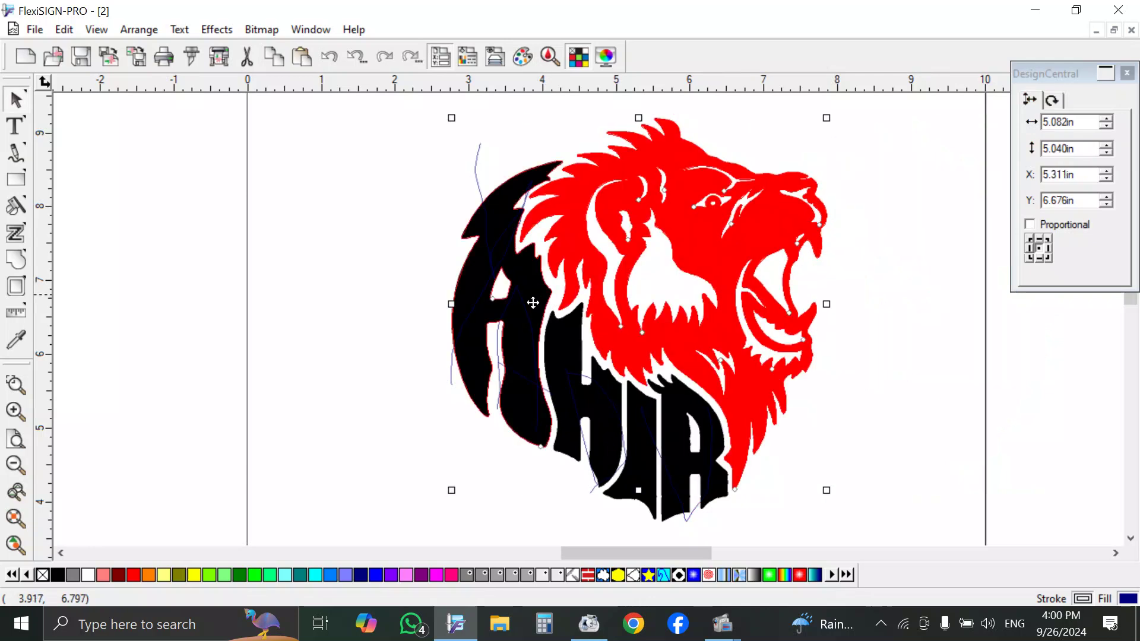
left_click(611, 429)
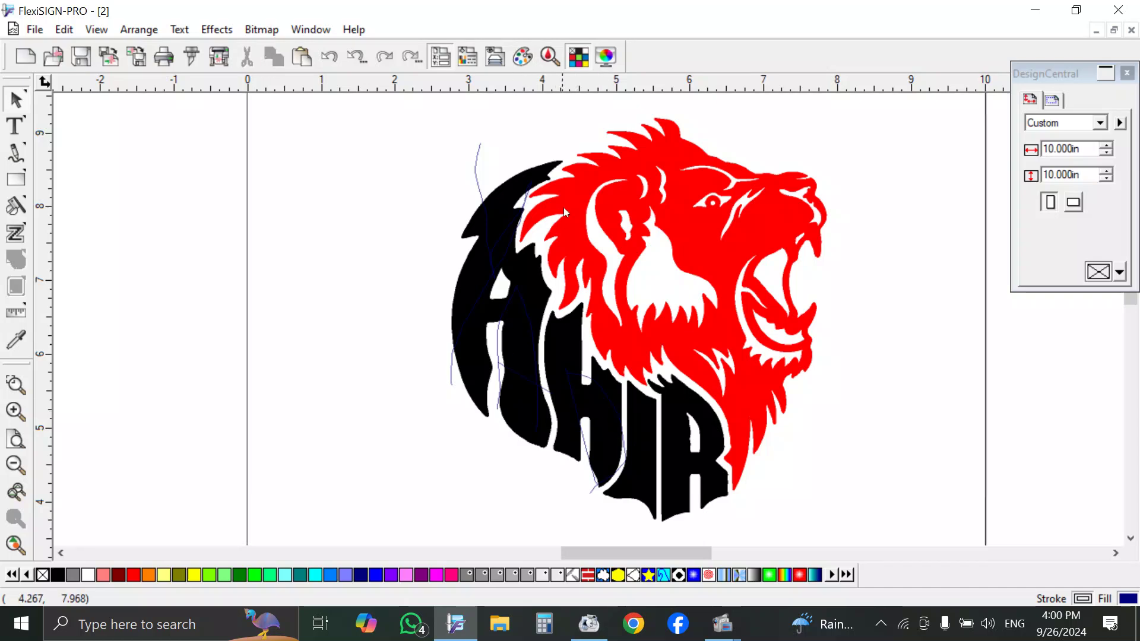
left_click(544, 236)
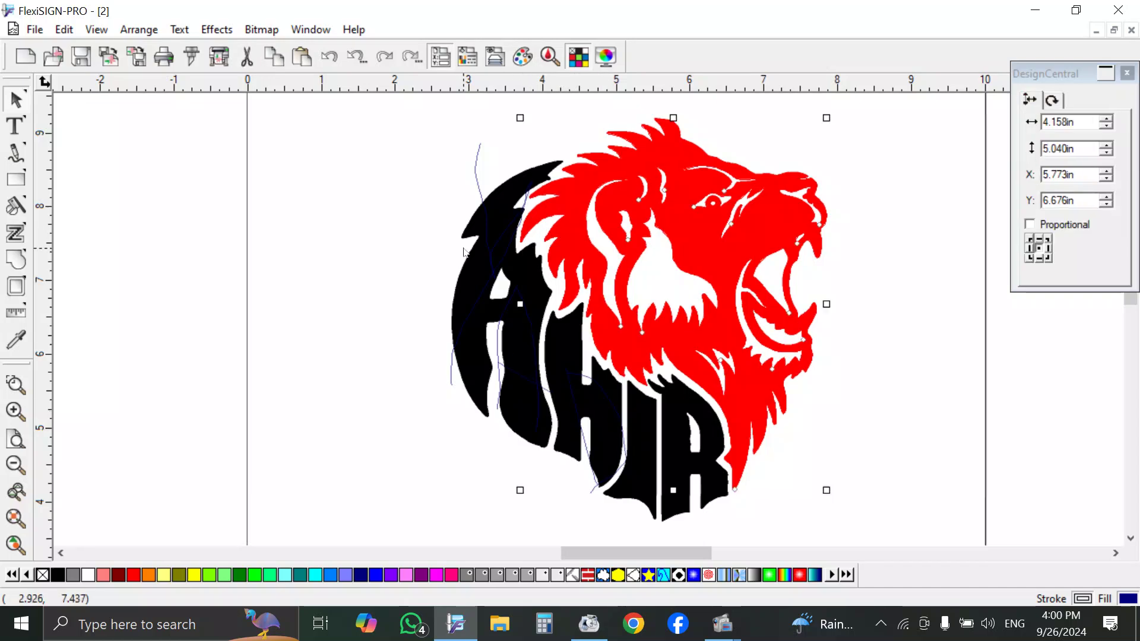
left_click(481, 258, "shift")
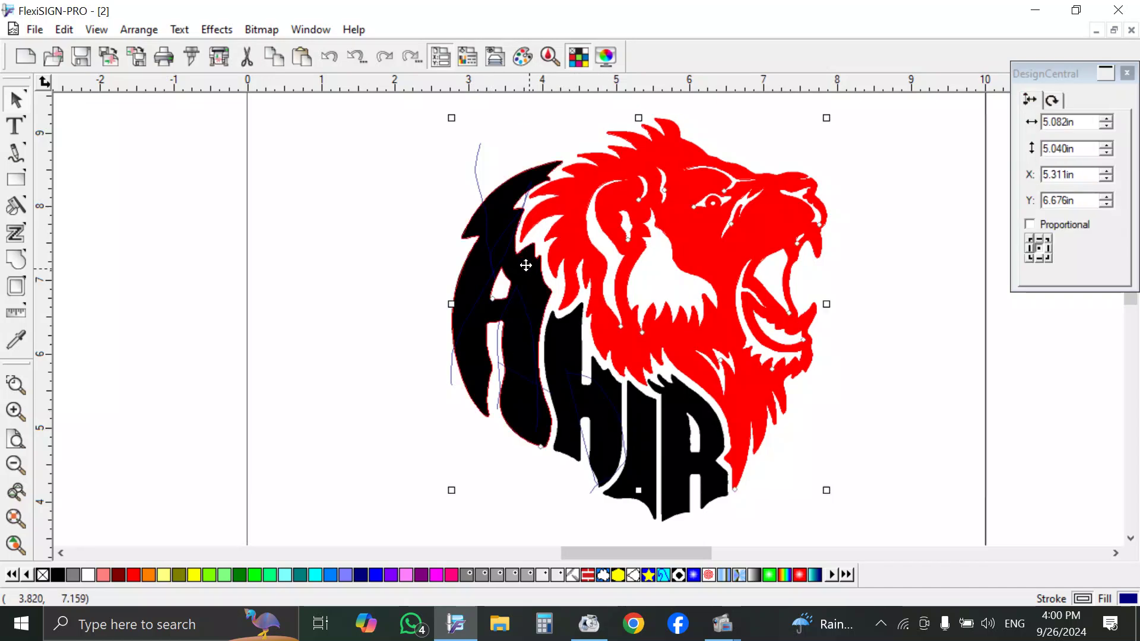
left_click_drag(523, 262, 91, 249)
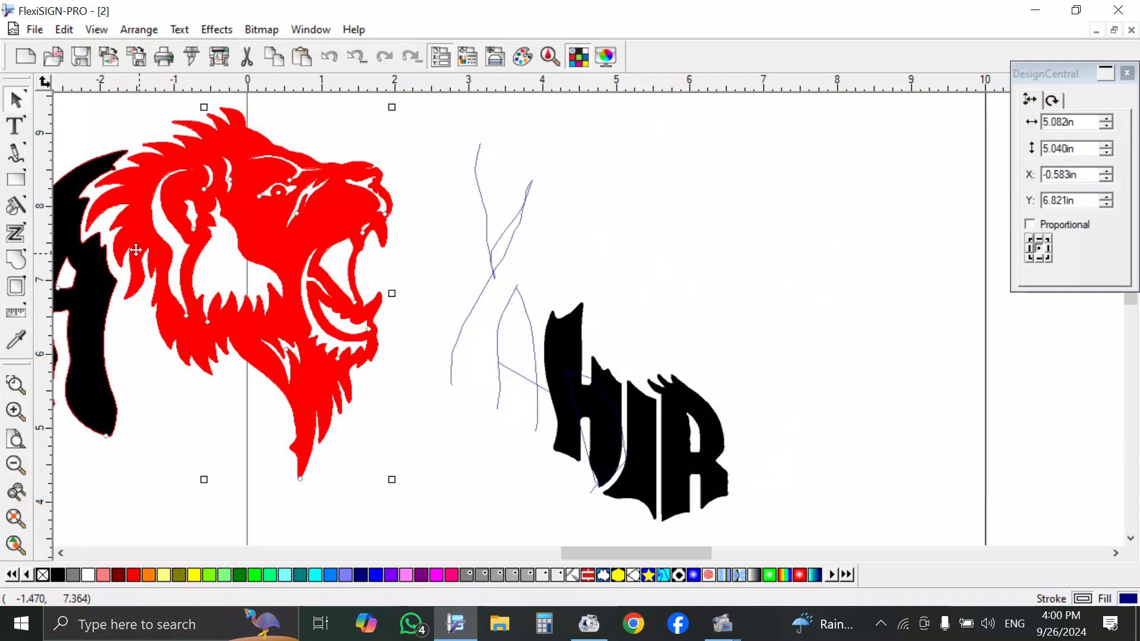
key("ctrl+z")
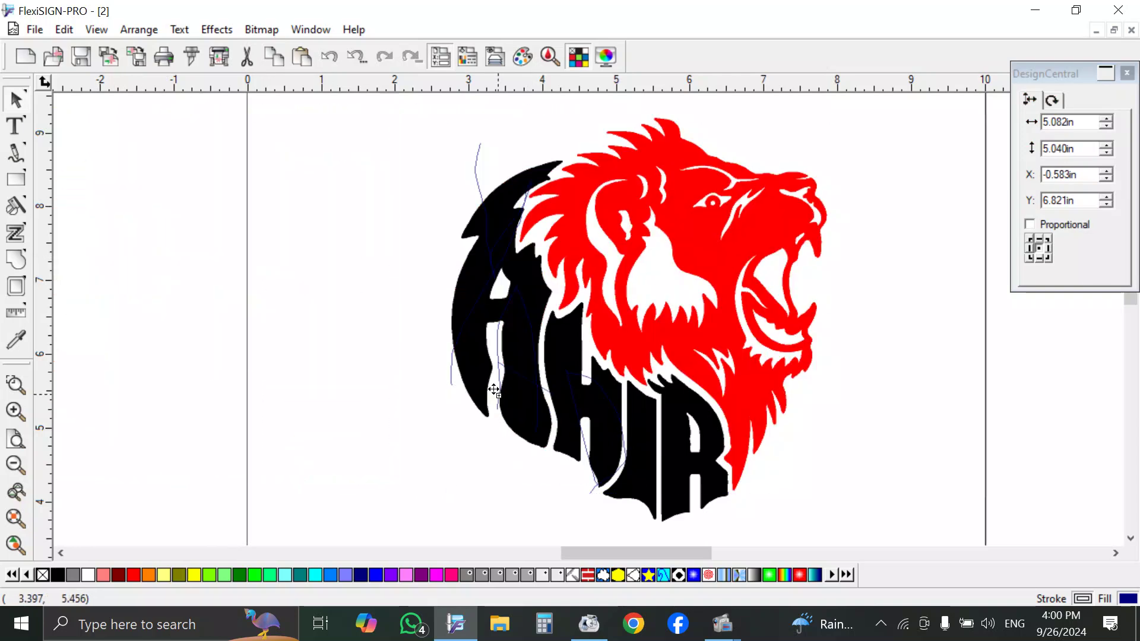
Move the red lion and all AHIR letters together off the freehand strokes, to about X -0.99 in, Y 6.27 in.
left_click(630, 426, "shift")
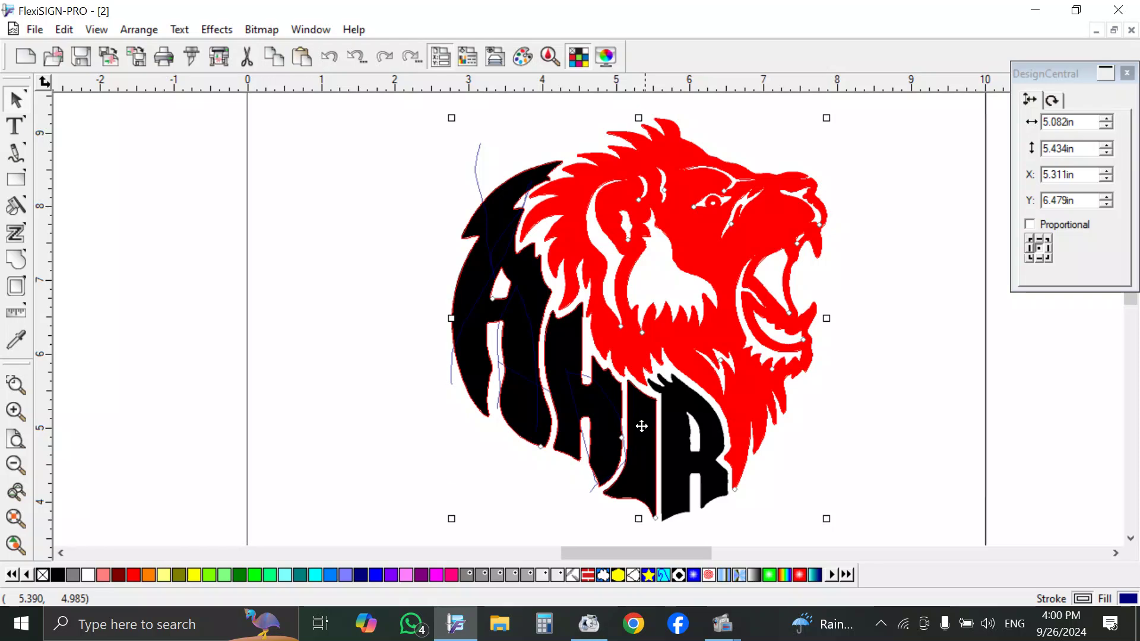
left_click_drag(709, 345, 246, 359)
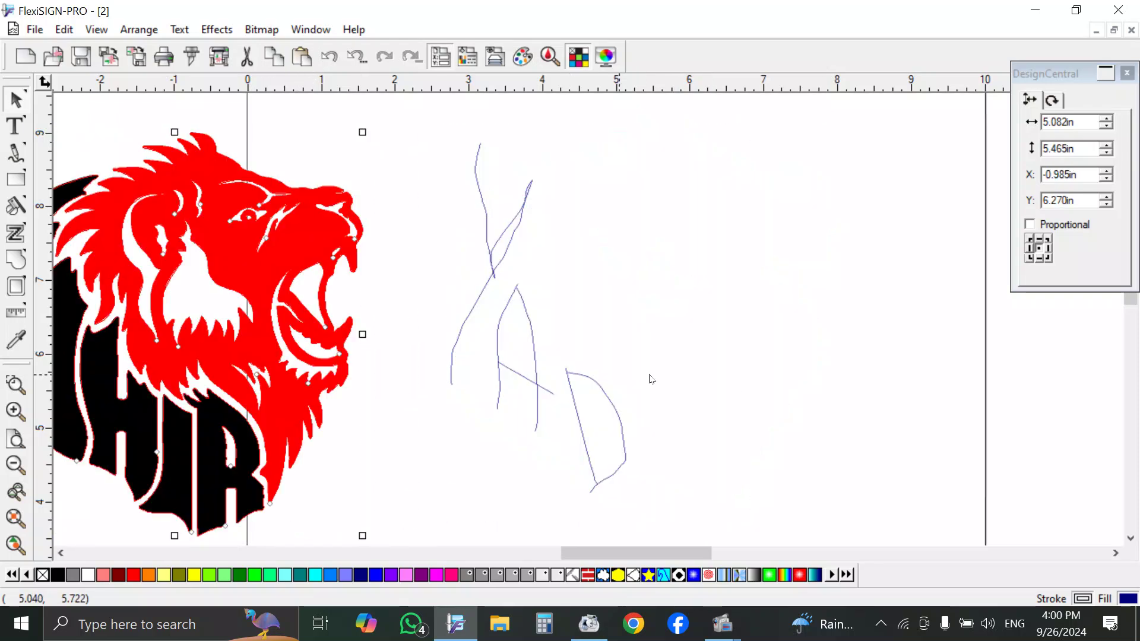
Add a red 0.140 in outline around the freehand Y, A and D strokes, keeping the original paths.
left_click_drag(754, 487, 469, 199)
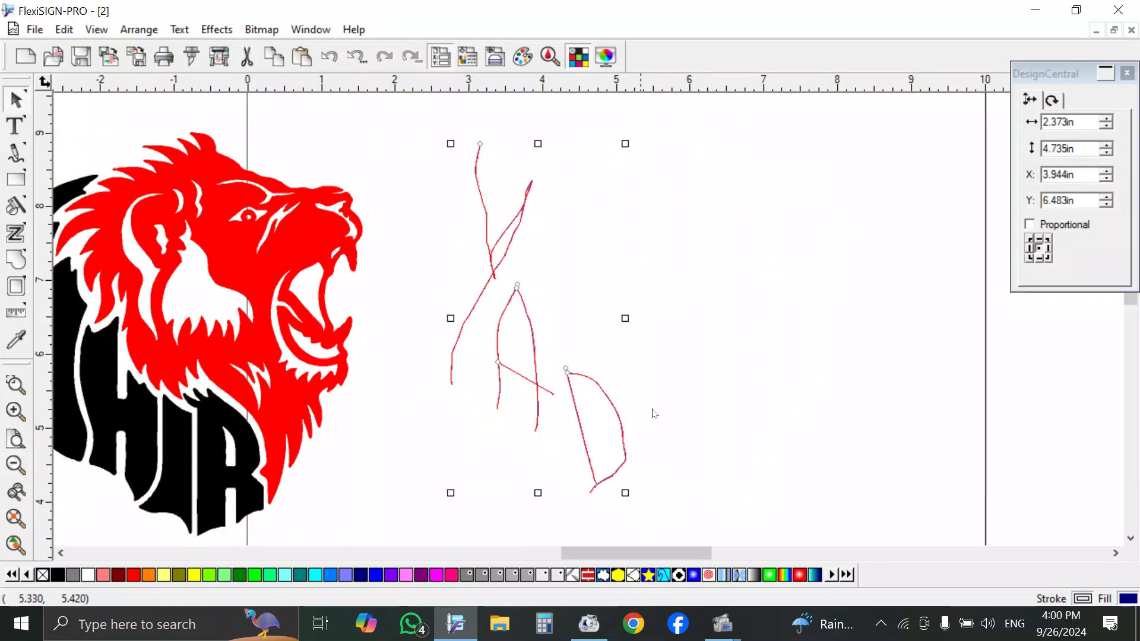
left_click(16, 287)
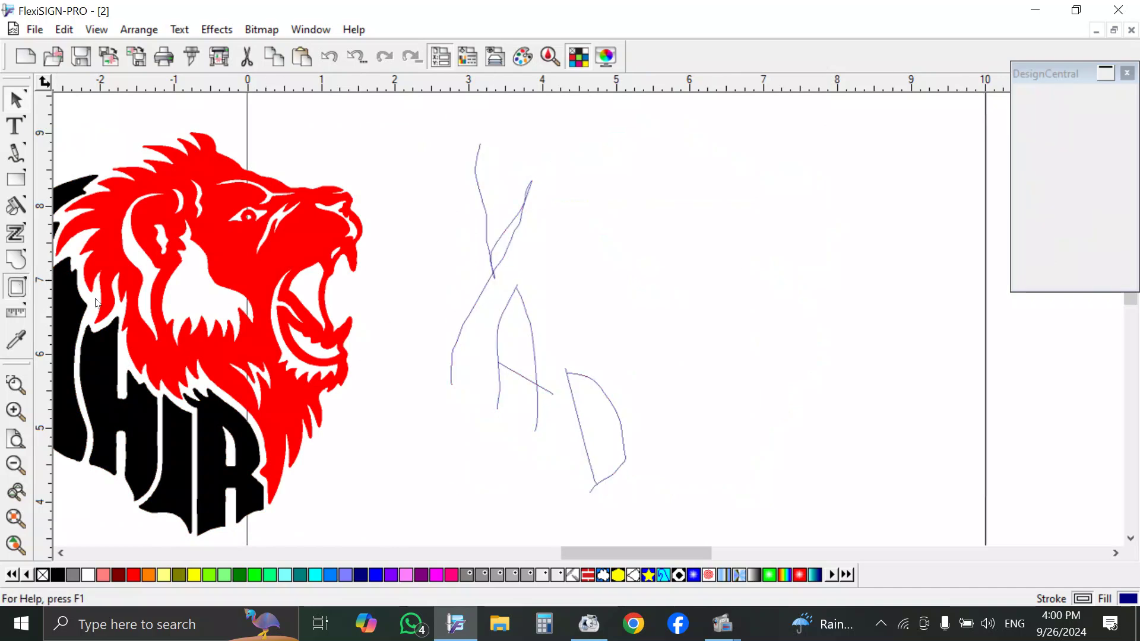
mouse_move(532, 179)
left_mouse_down()
mouse_move(523, 179)
mouse_move(541, 180)
left_mouse_up()
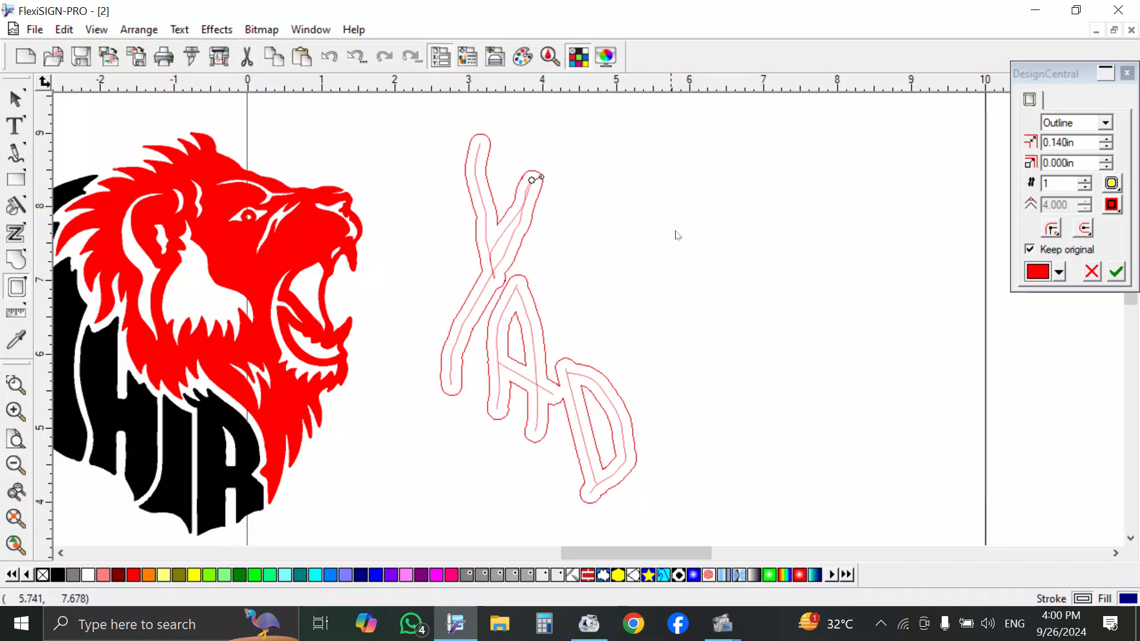
left_click(1118, 273)
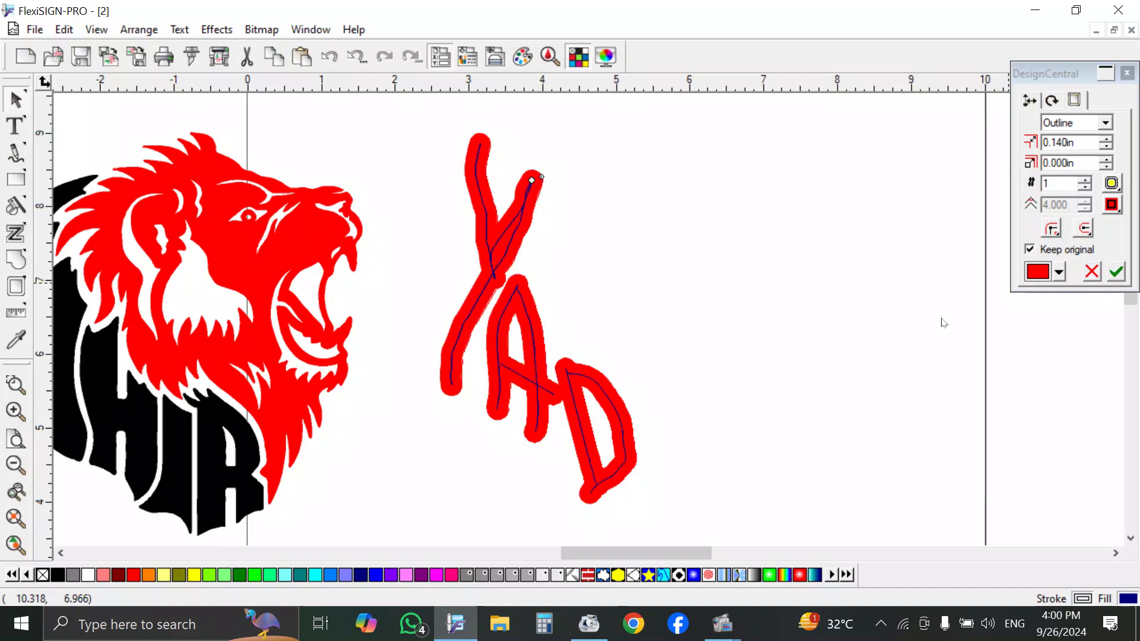
scroll(643, 420, "down", 3)
scroll(643, 420, "up", 3)
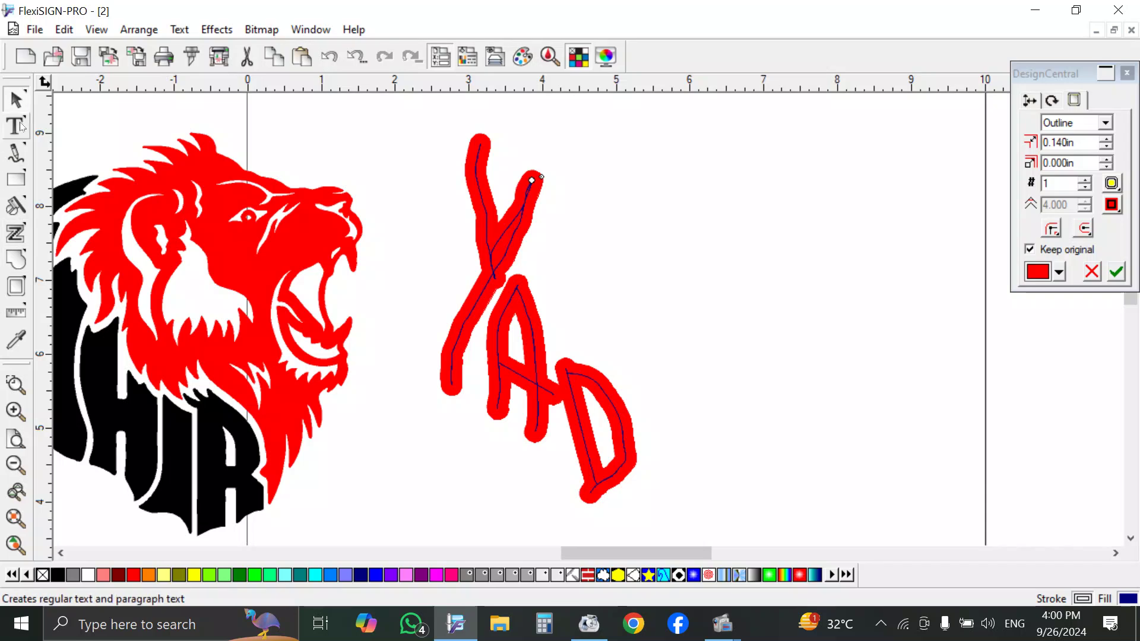
Move only the red lion back onto the page beside the outlined freehand letters, to about X 5.88 in, Y 6.59 in.
left_click(16, 153)
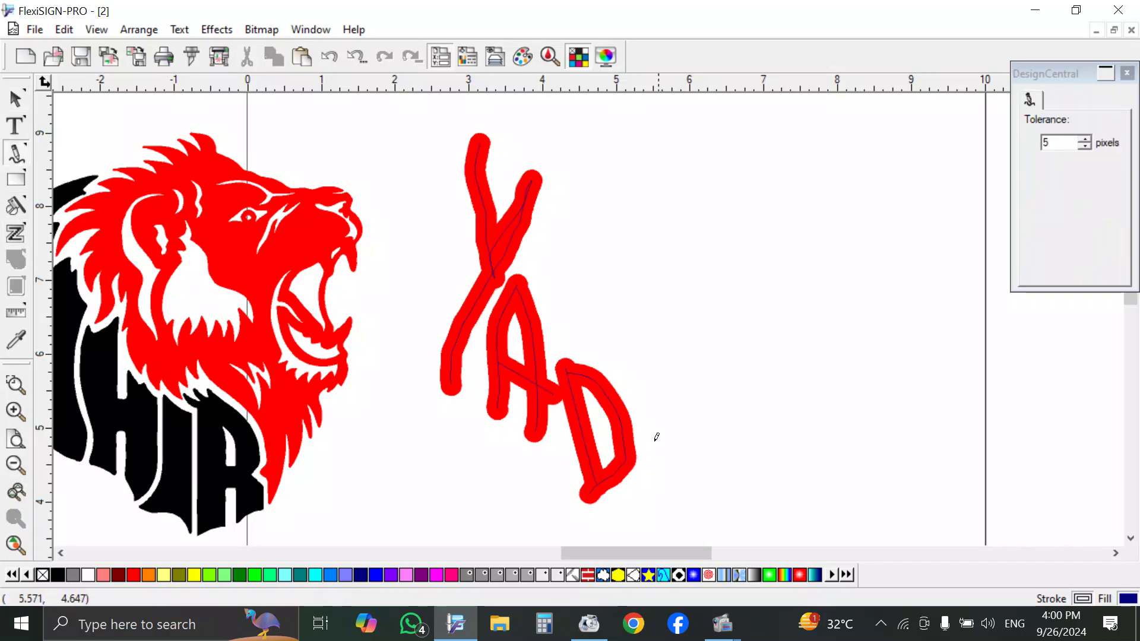
left_click(16, 98)
left_click(526, 267)
left_click_drag(191, 240, 690, 251)
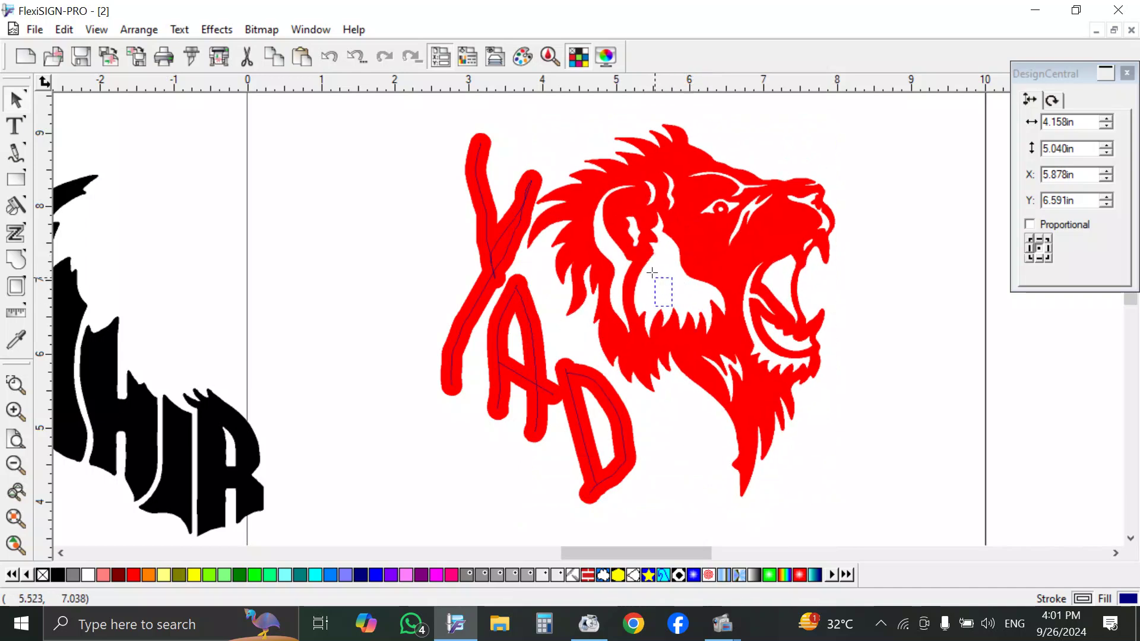
Delete the outlined freehand Y, A and D letters beside the lion.
left_click(259, 172)
left_click(487, 226)
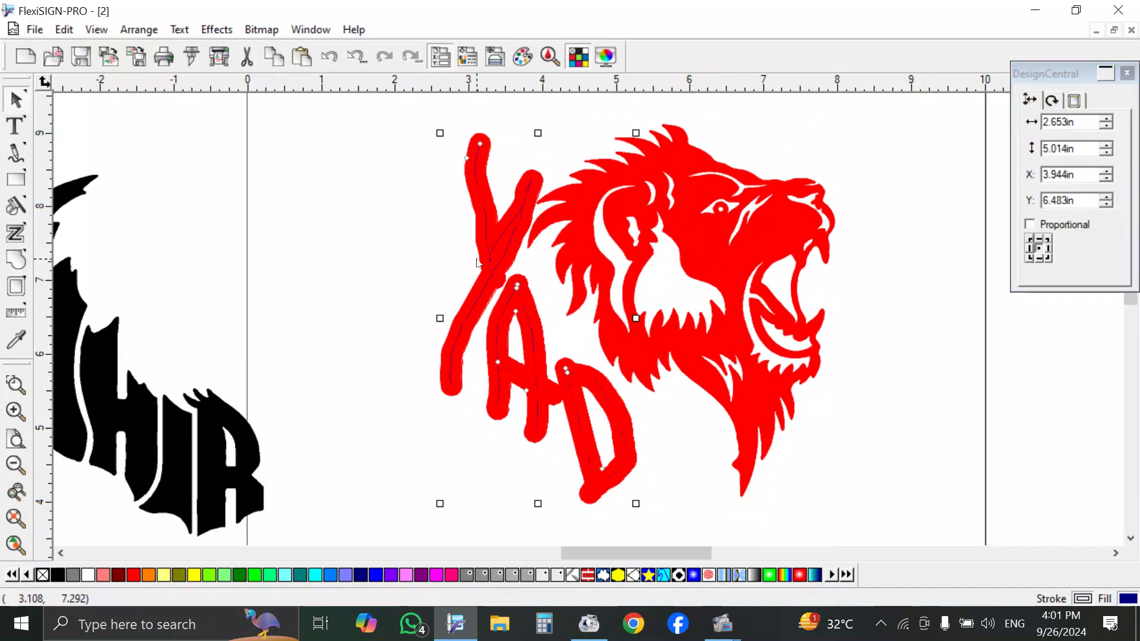
key("Delete")
Draw freehand strokes with 5 px tolerance for a Y and an A along the back of the lion's mane and neck.
left_click(16, 153)
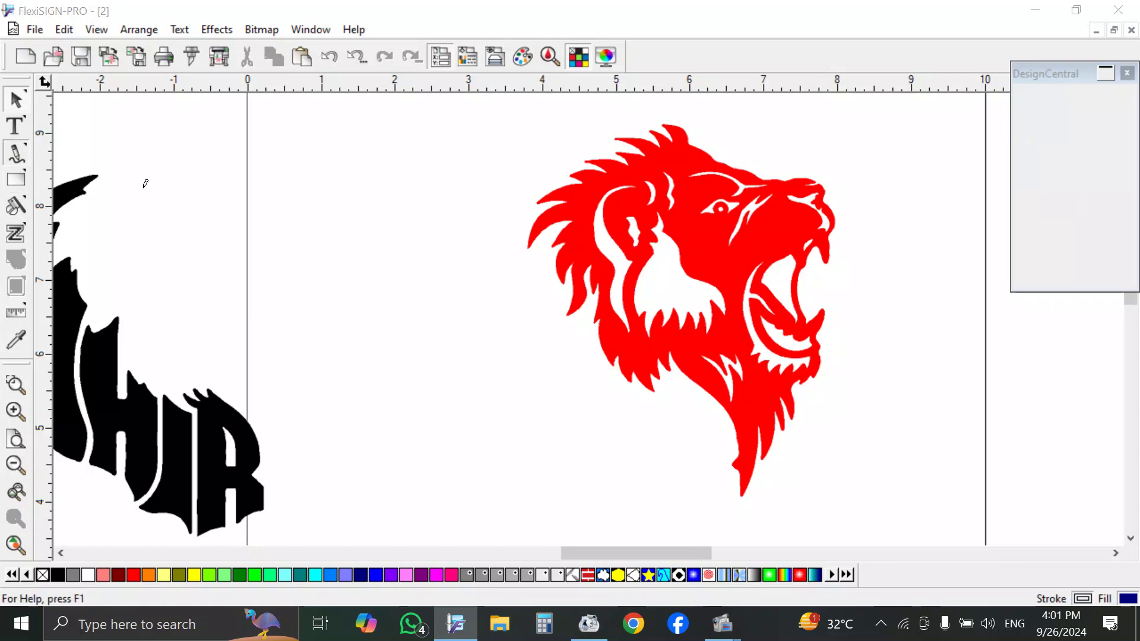
left_click_drag(511, 221, 542, 397)
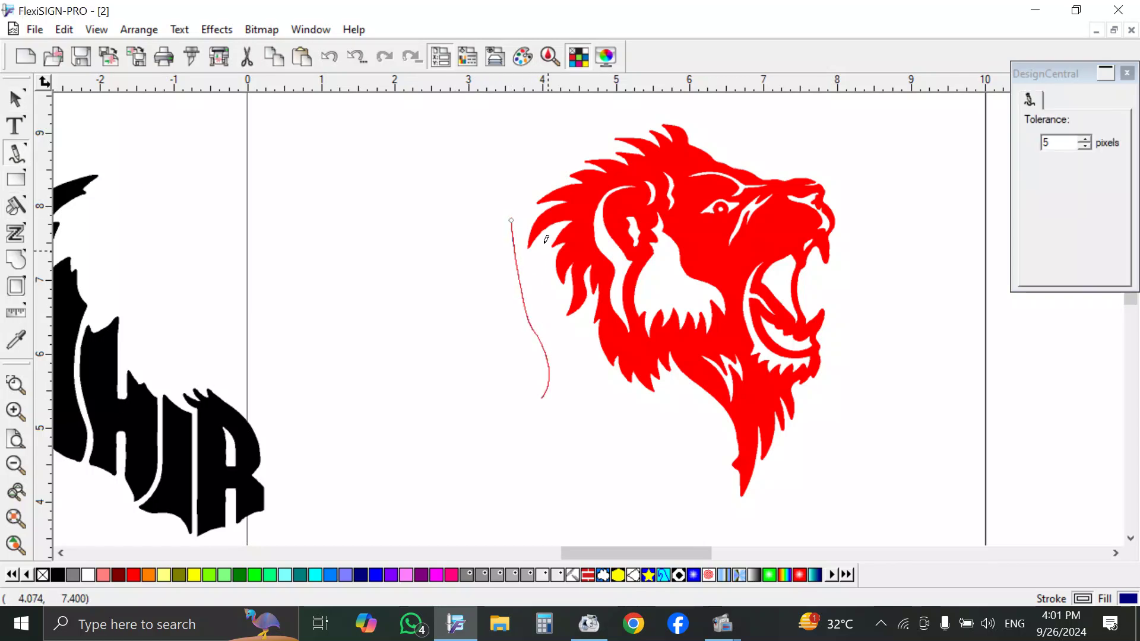
mouse_move(547, 250)
left_mouse_down()
mouse_move(559, 309)
mouse_move(537, 341)
mouse_move(564, 334)
mouse_move(567, 410)
mouse_move(534, 466)
left_mouse_up()
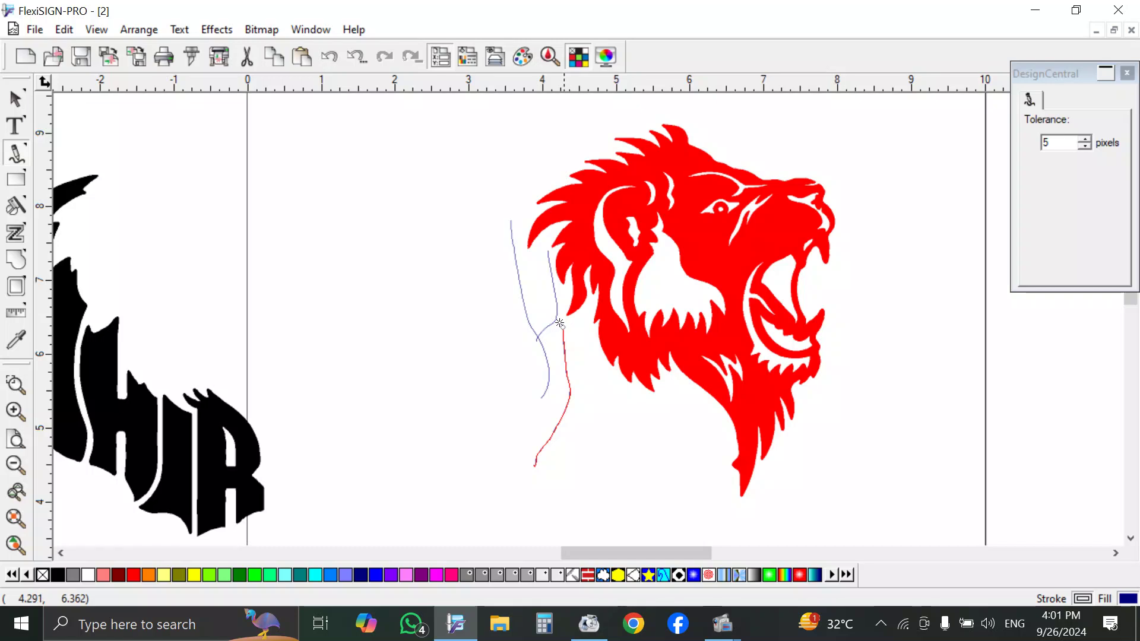
left_click_drag(563, 328, 625, 403)
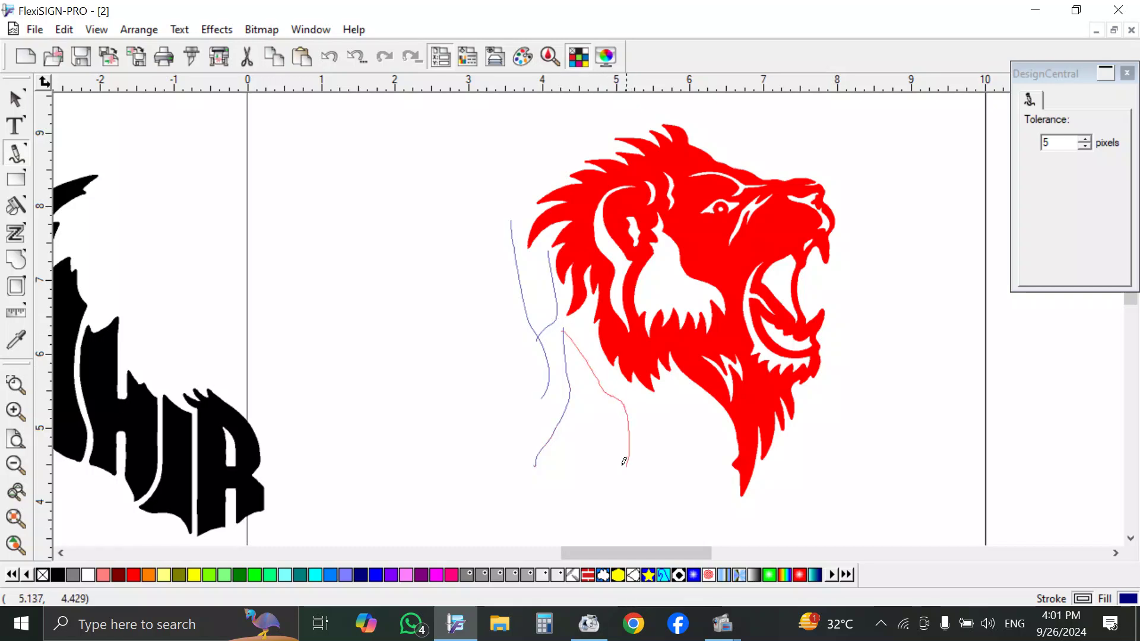
left_click_drag(625, 462, 614, 488)
left_click_drag(565, 416, 622, 455)
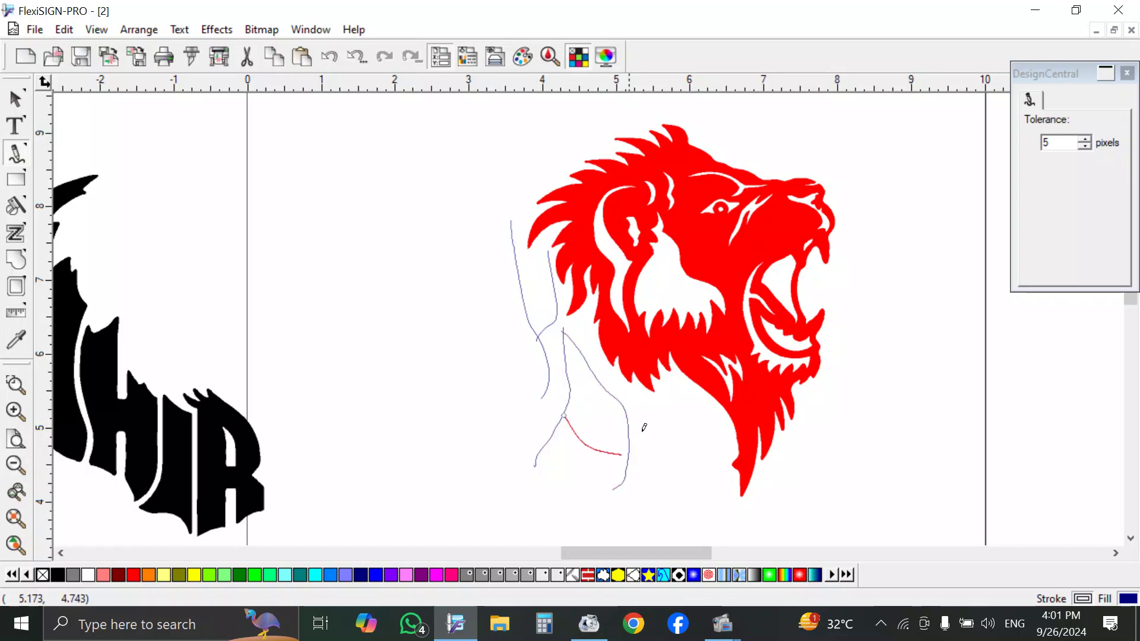
Draw a closed freehand D, a small A and a wide V below the lion's beard to complete the lettering.
left_click_drag(640, 398, 652, 485)
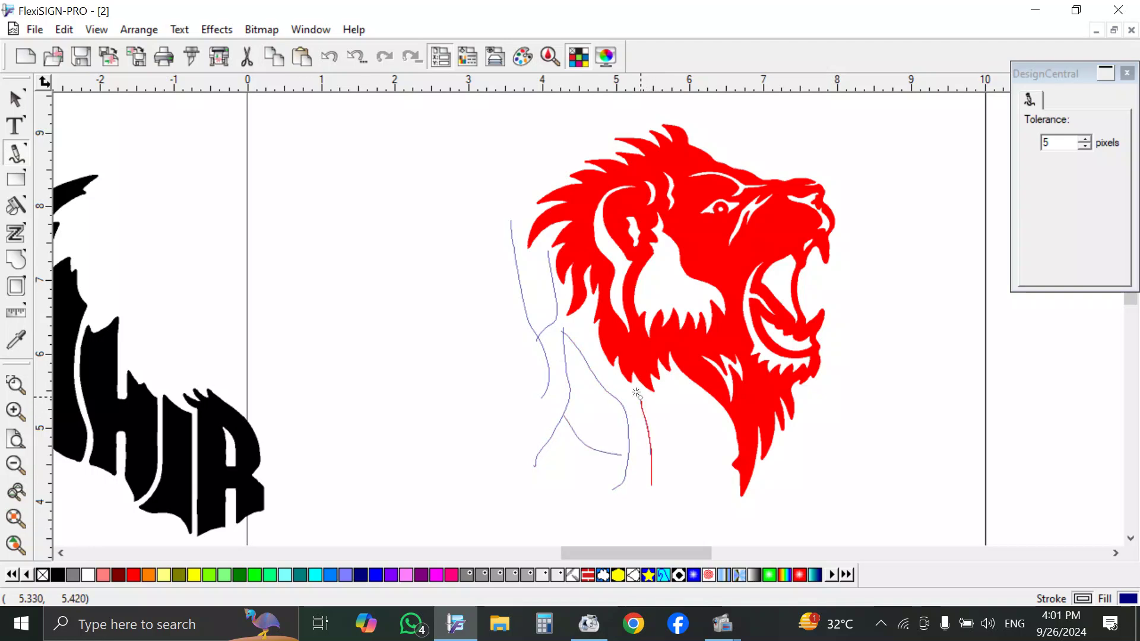
mouse_move(640, 397)
left_mouse_down()
mouse_move(658, 402)
mouse_move(676, 456)
mouse_move(651, 484)
left_mouse_up()
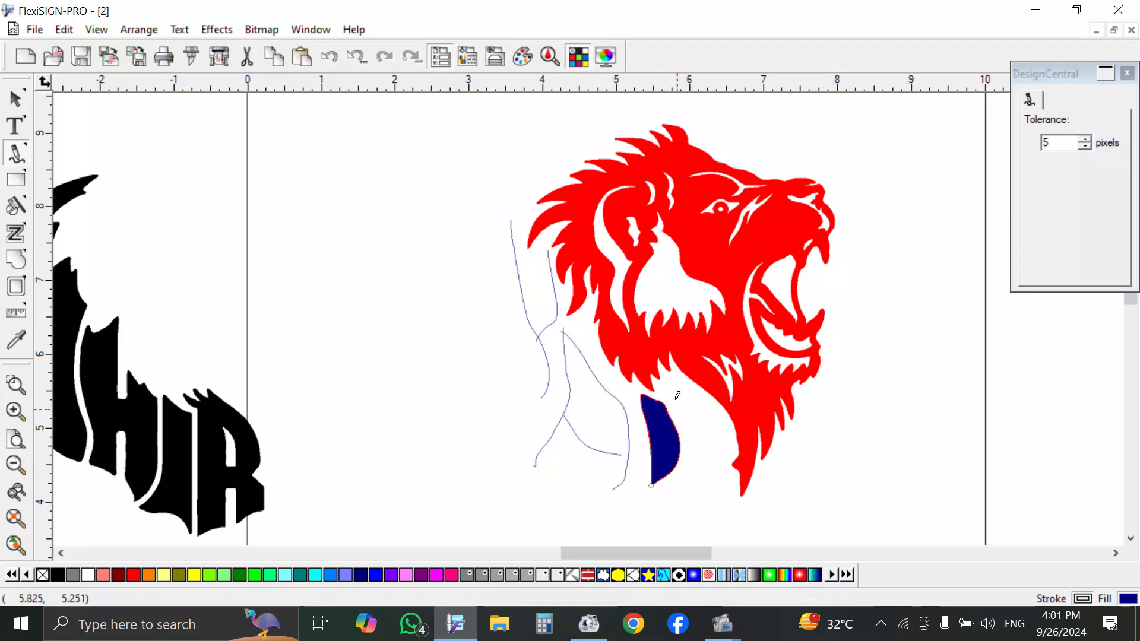
left_click_drag(683, 401, 687, 499)
mouse_move(683, 408)
left_mouse_down()
mouse_move(710, 458)
mouse_move(701, 488)
mouse_move(687, 465)
mouse_move(713, 470)
left_mouse_up()
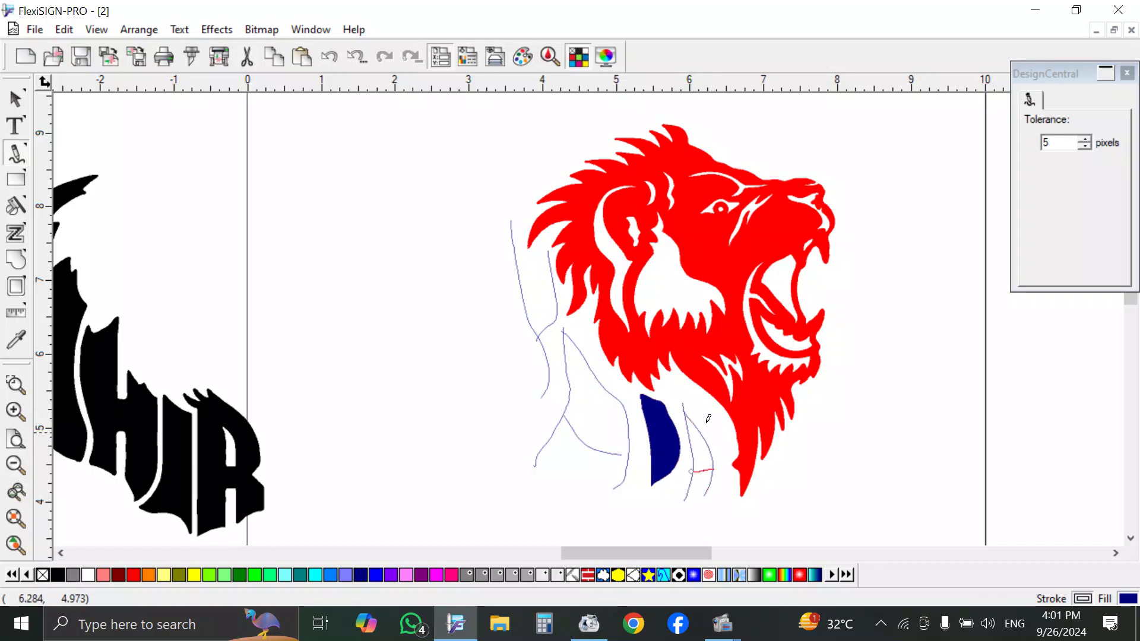
mouse_move(707, 428)
left_mouse_down()
mouse_move(735, 513)
mouse_move(794, 459)
left_mouse_up()
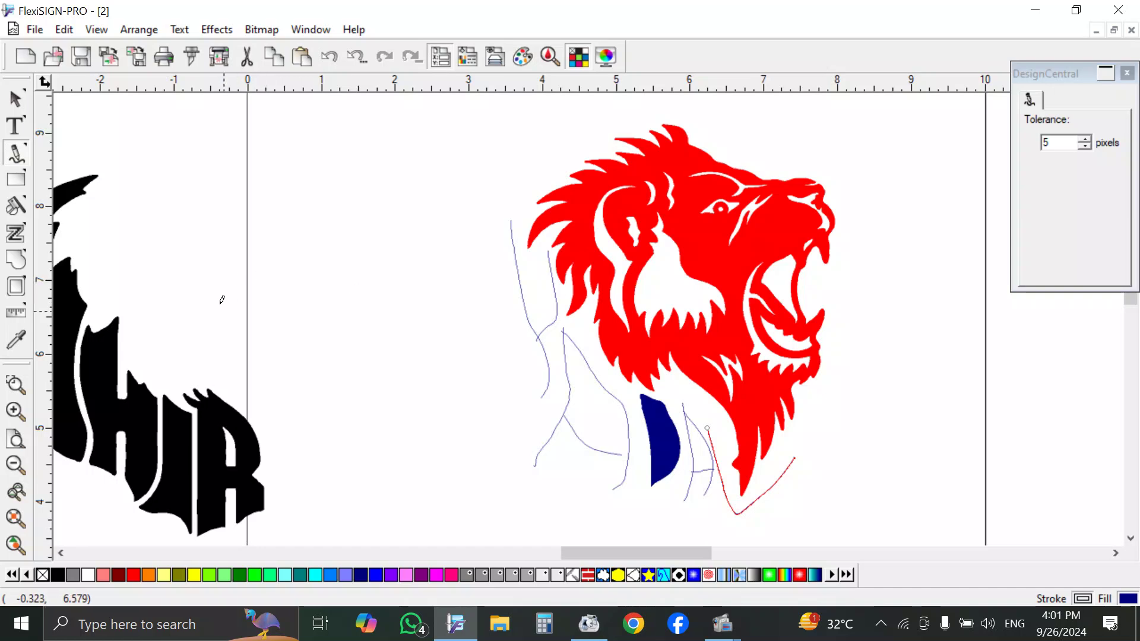
Add a red 0.085 in outline around all the freehand Y, A, D, A and V strokes, keeping the original paths.
left_click(16, 98)
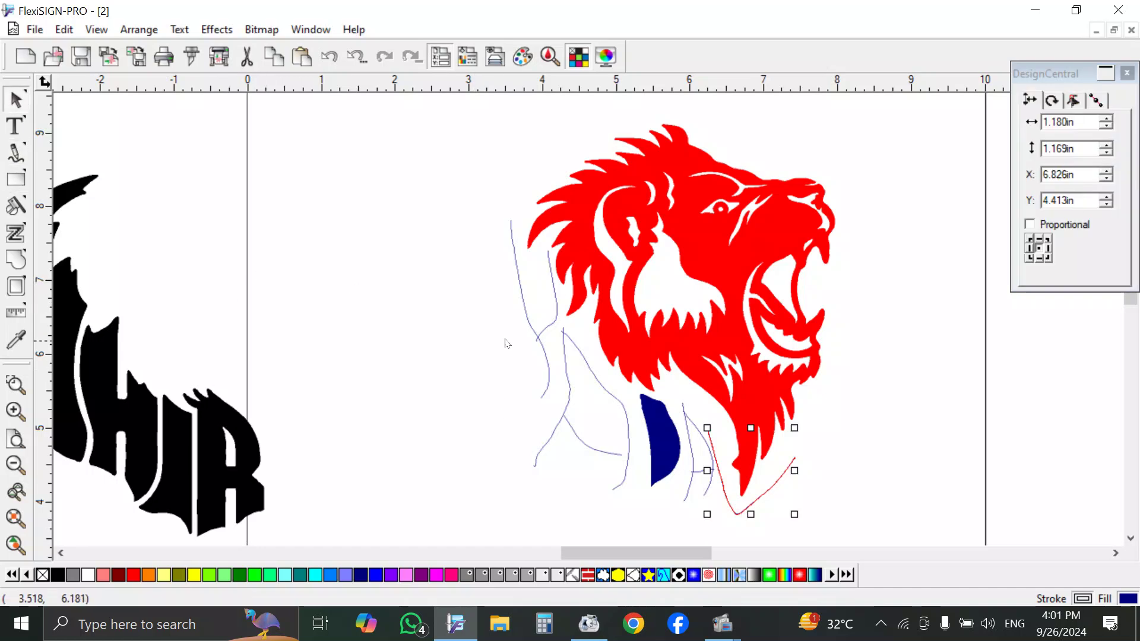
left_click_drag(504, 337, 560, 433)
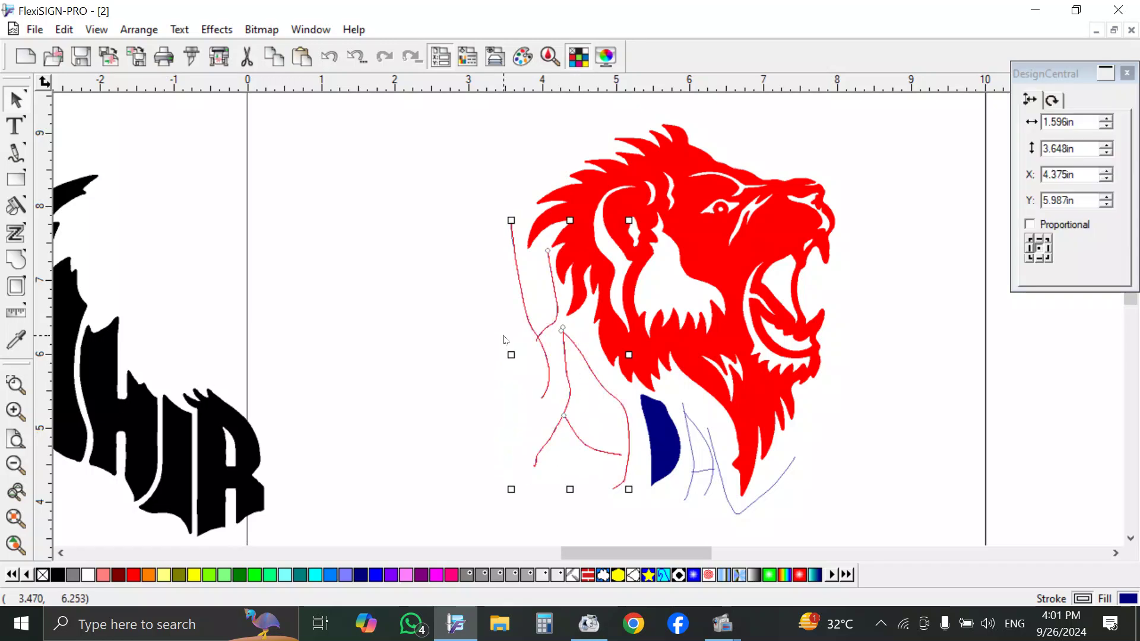
left_click(671, 443, "shift")
left_click(695, 472, "shift")
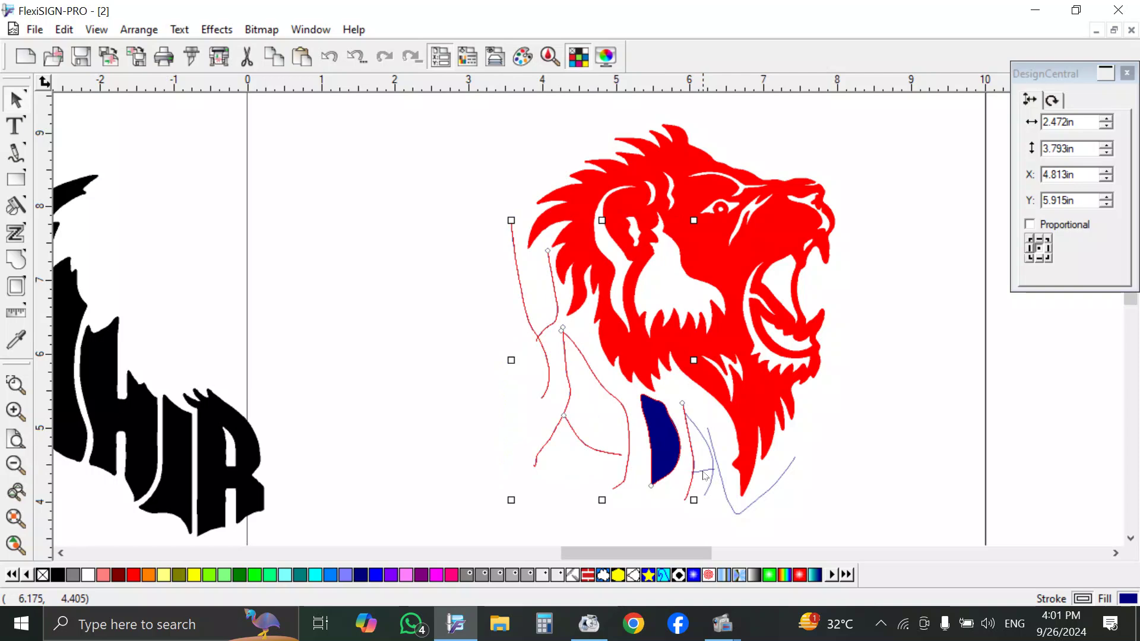
left_click(714, 473, "shift")
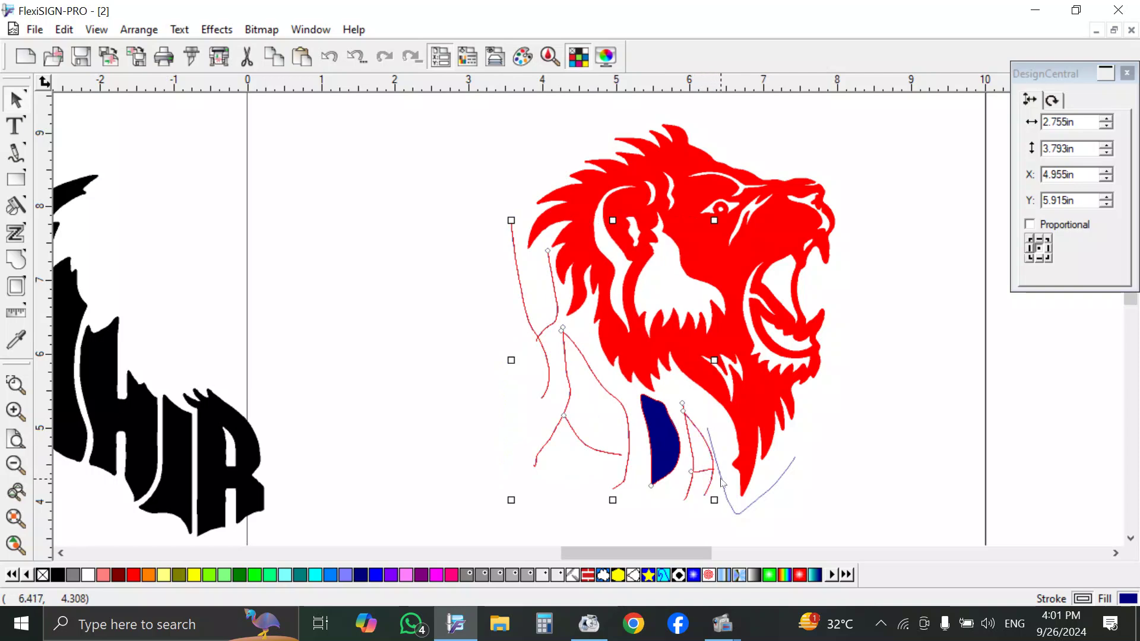
left_click(721, 482, "shift")
left_click(17, 287)
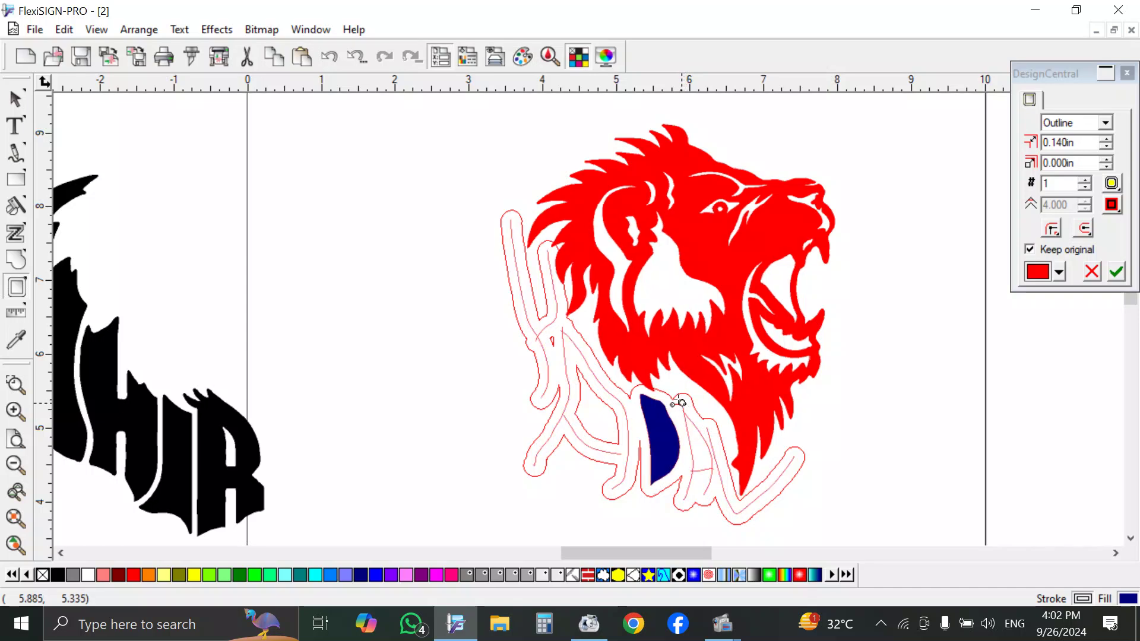
left_click_drag(669, 405, 673, 405)
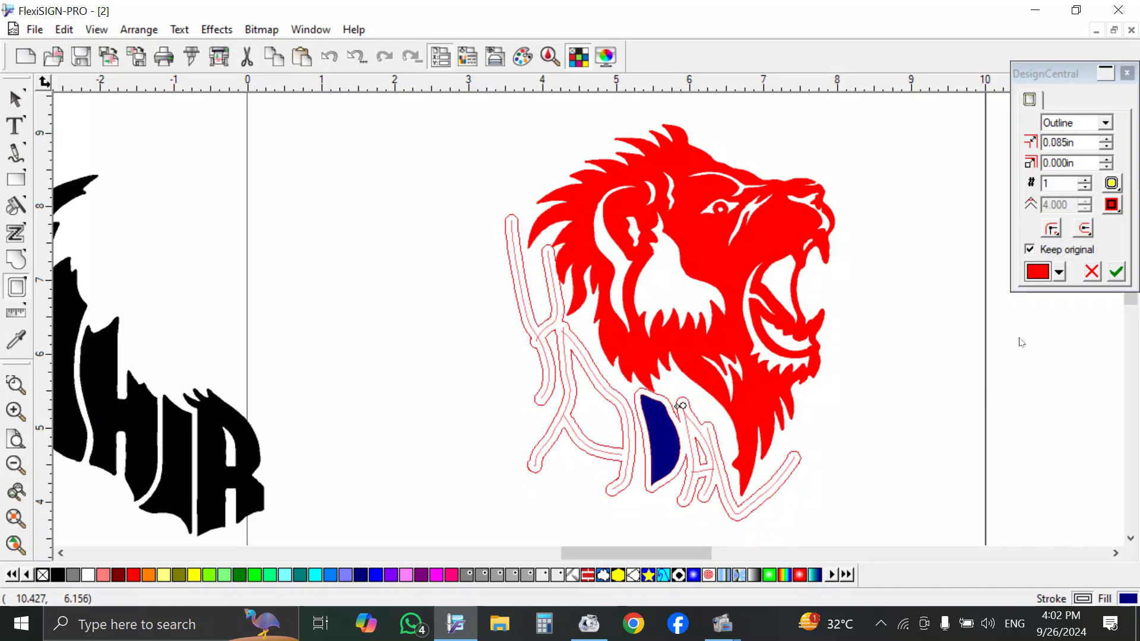
left_click(1114, 273)
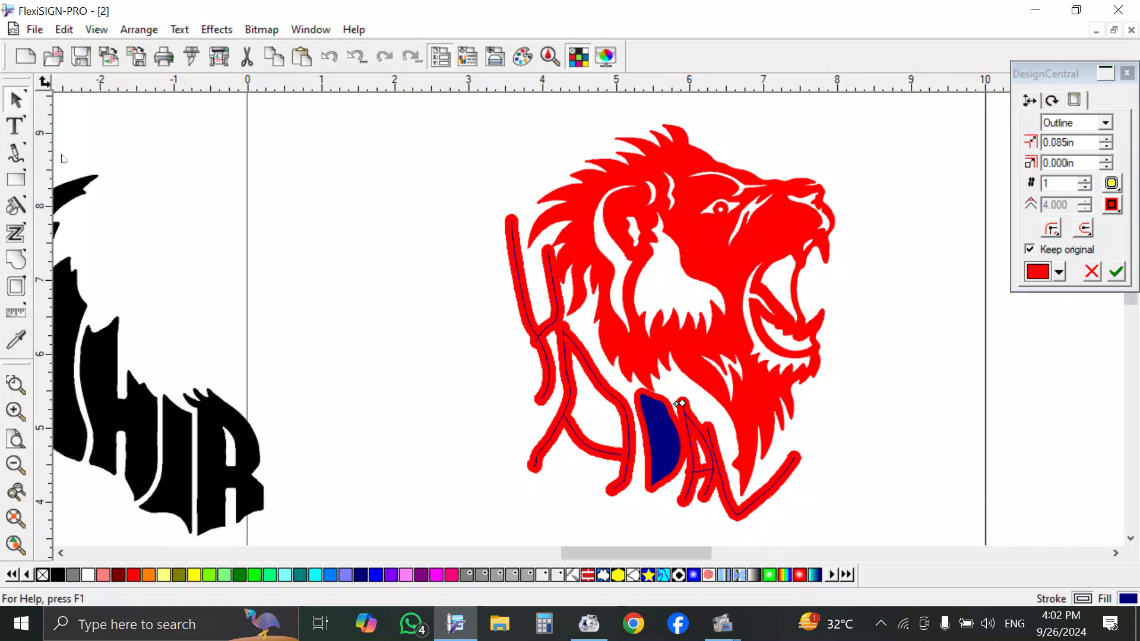
Recolour only the lion pale yellow.
left_click(904, 497)
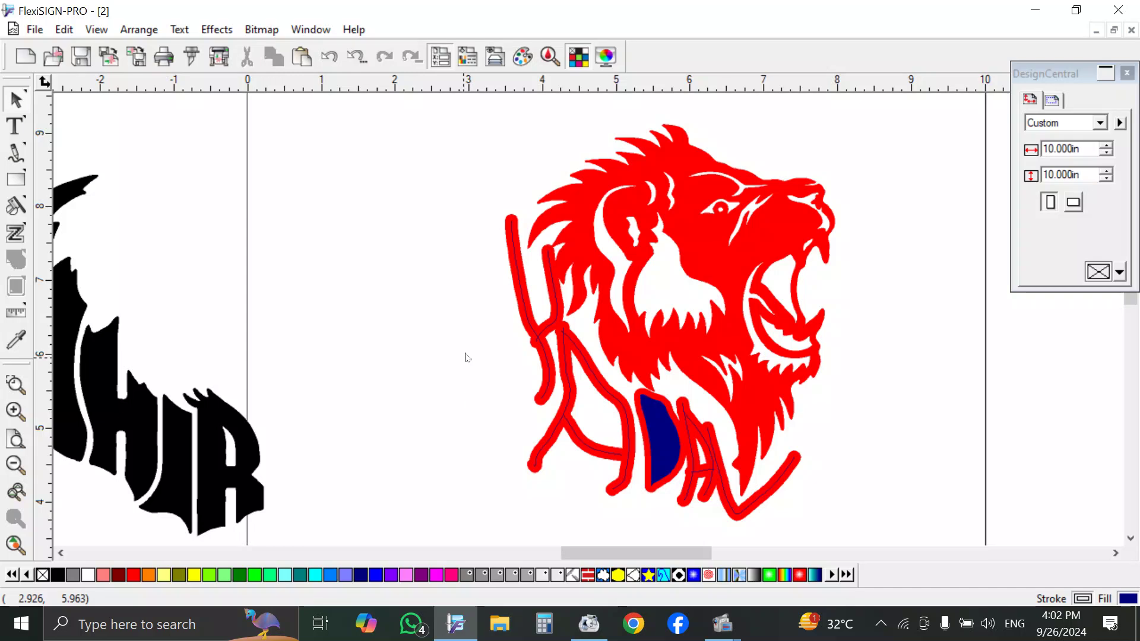
left_click_drag(482, 342, 574, 439)
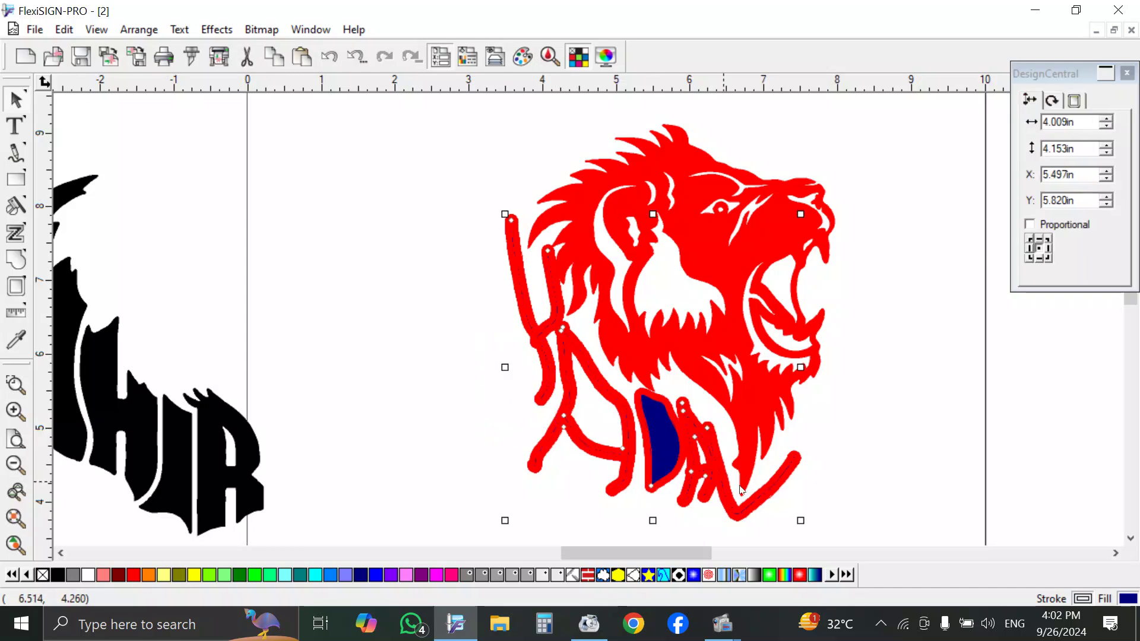
left_click(891, 516)
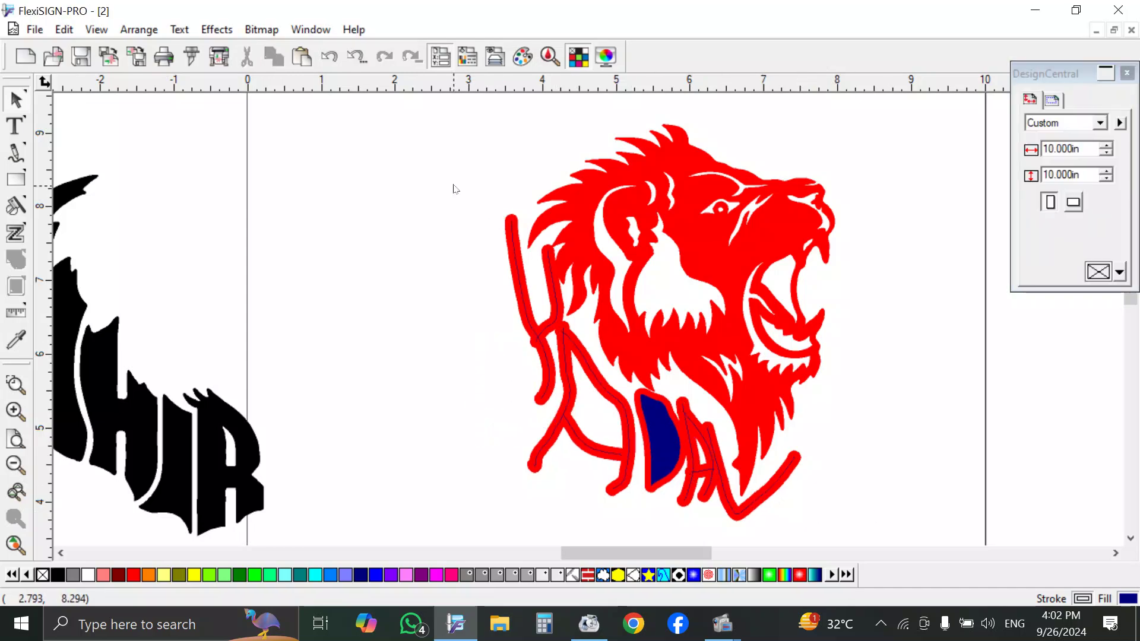
left_click(710, 248)
left_click(169, 574)
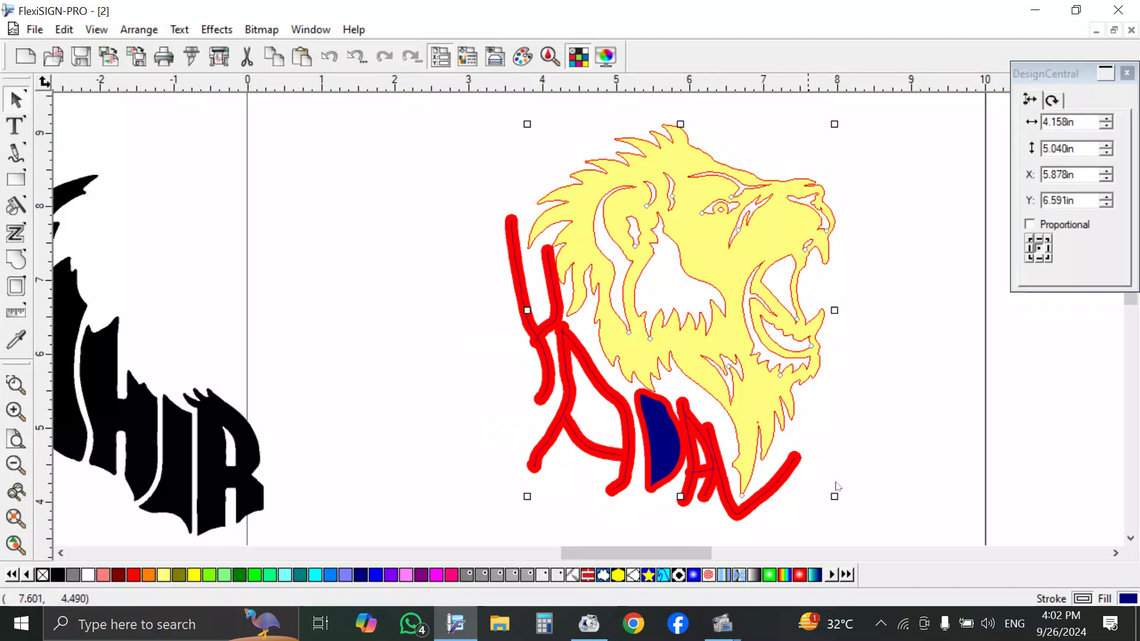
Weld the lion and the outlined letters into one shape and move it to about X 4.03 in, Y 6.39 in.
left_click_drag(879, 504, 461, 210)
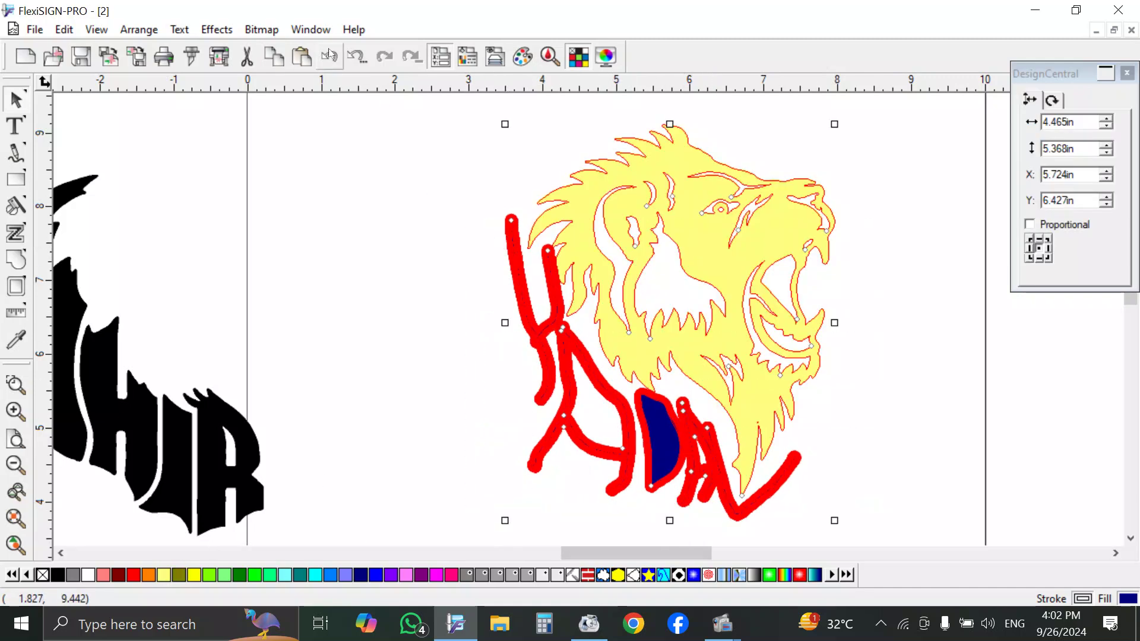
left_click(217, 29)
mouse_move(240, 53)
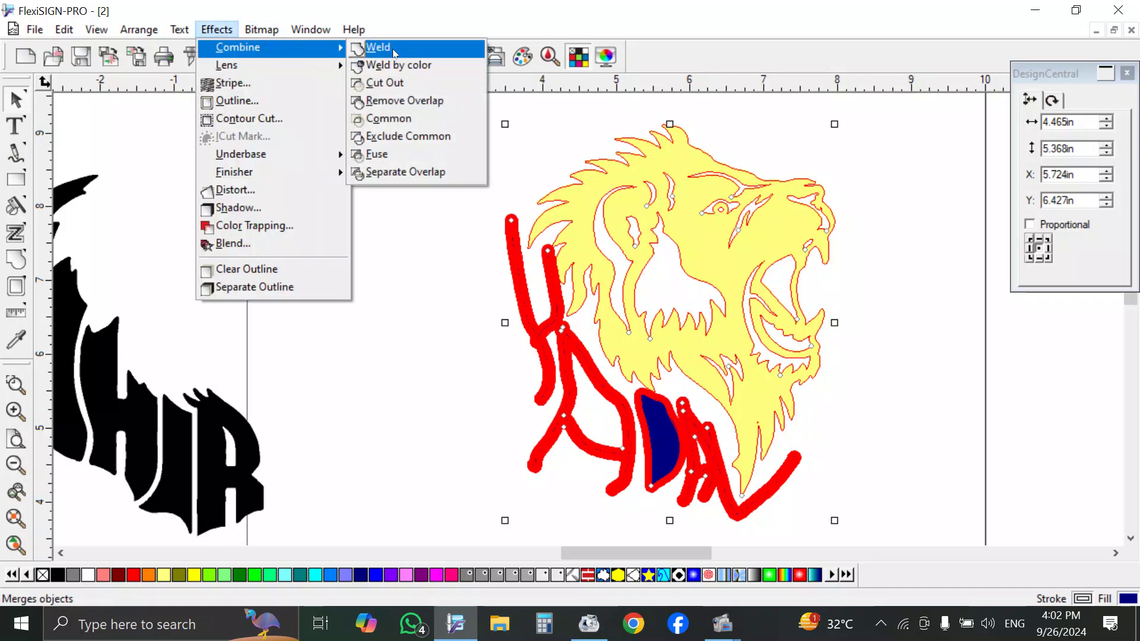
left_click(374, 48)
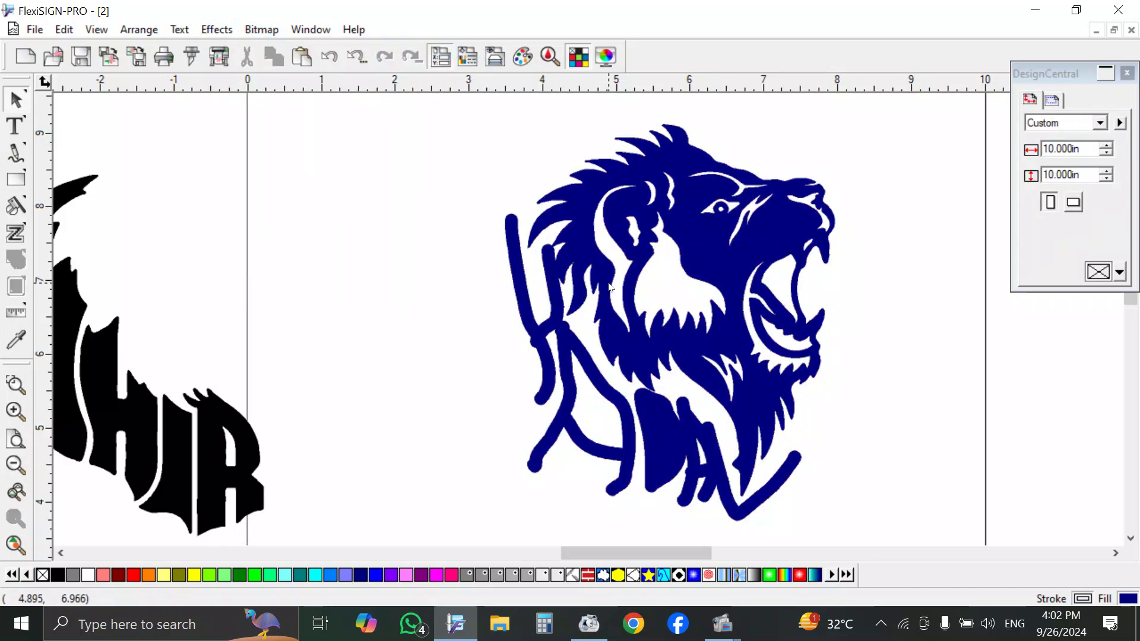
left_click_drag(610, 287, 480, 282)
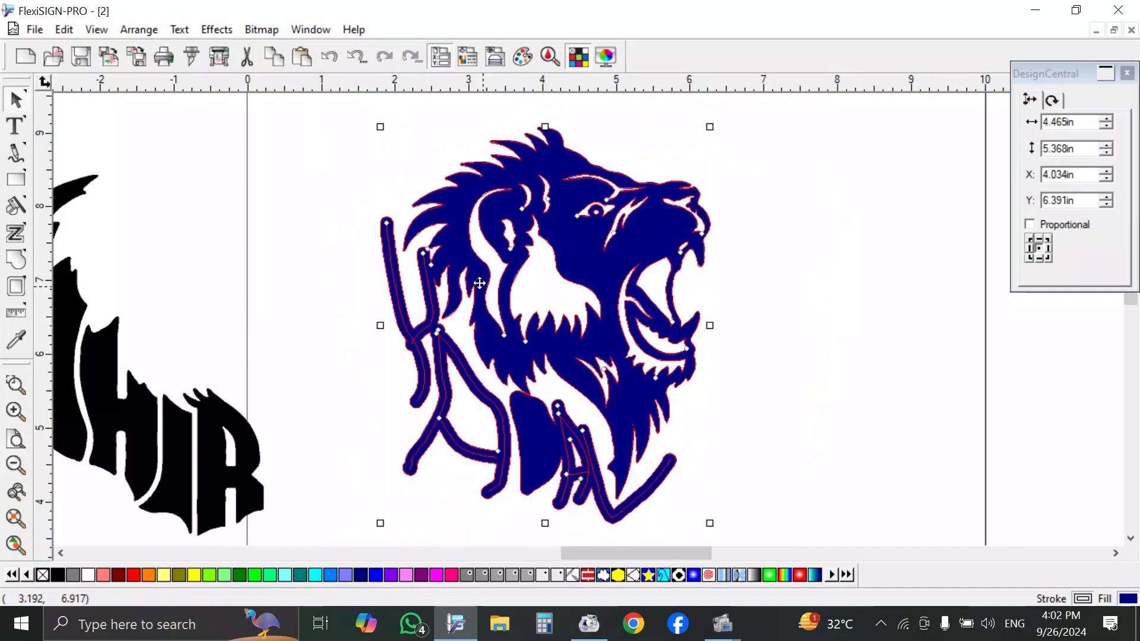
Apply an outline with a 0.000 in offset to the welded lion and lettering, keeping the original.
left_click(291, 270)
left_click(390, 279)
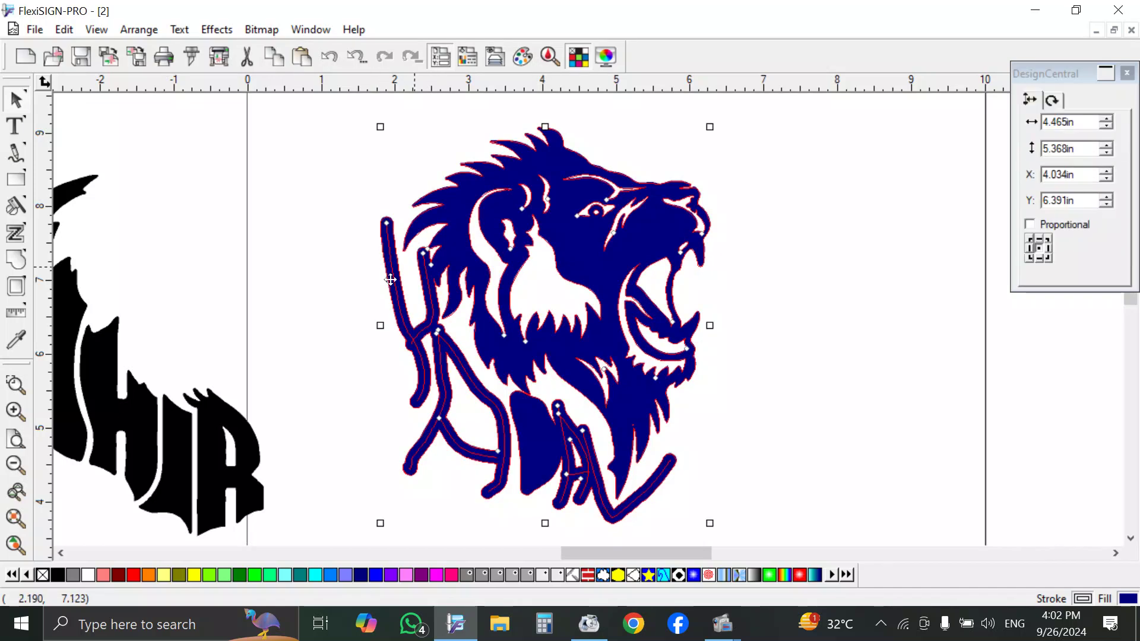
left_click(26, 285)
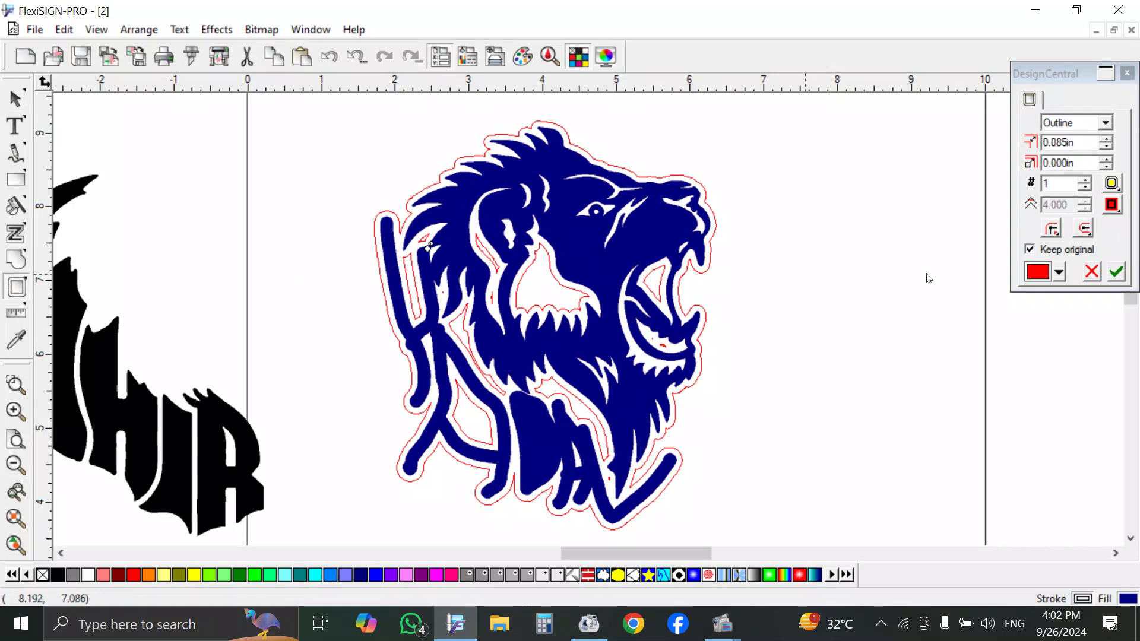
left_click(1109, 138)
left_click(1107, 147)
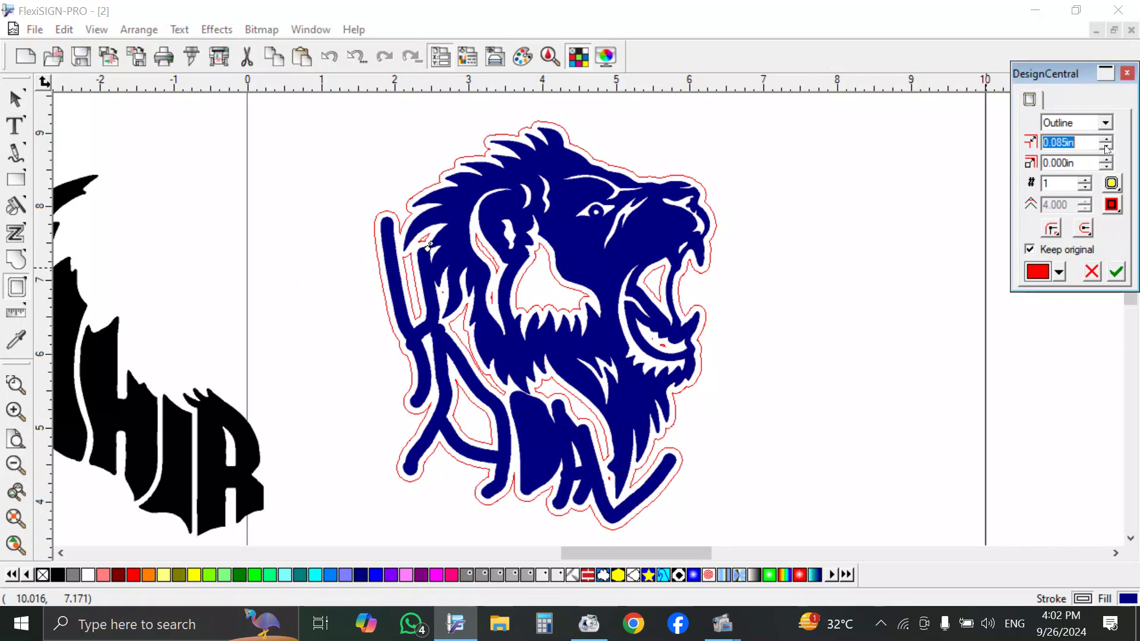
left_click(1107, 148)
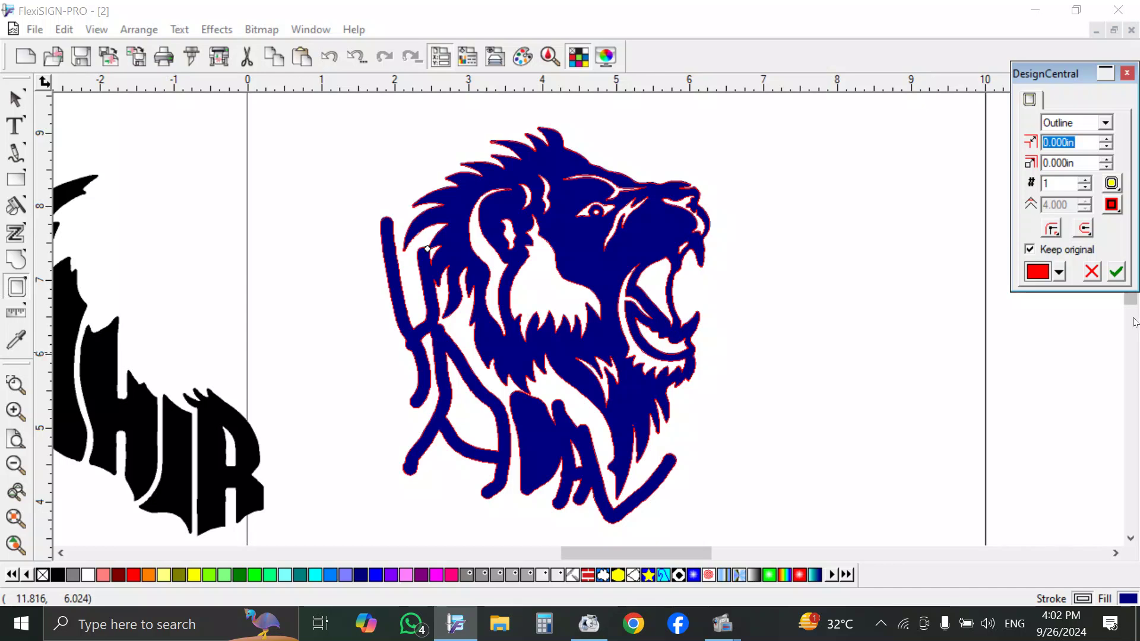
left_click(1116, 272)
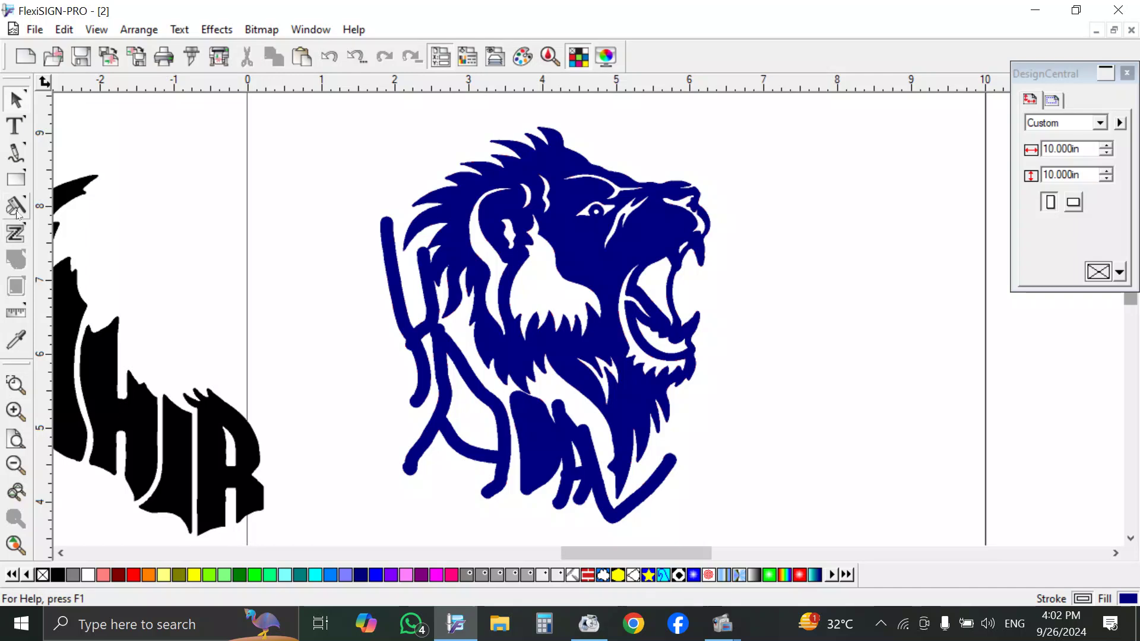
Draw a closed freehand counter about 0.25 by 0.86 in inside the solid D and fill it white.
left_click(16, 155)
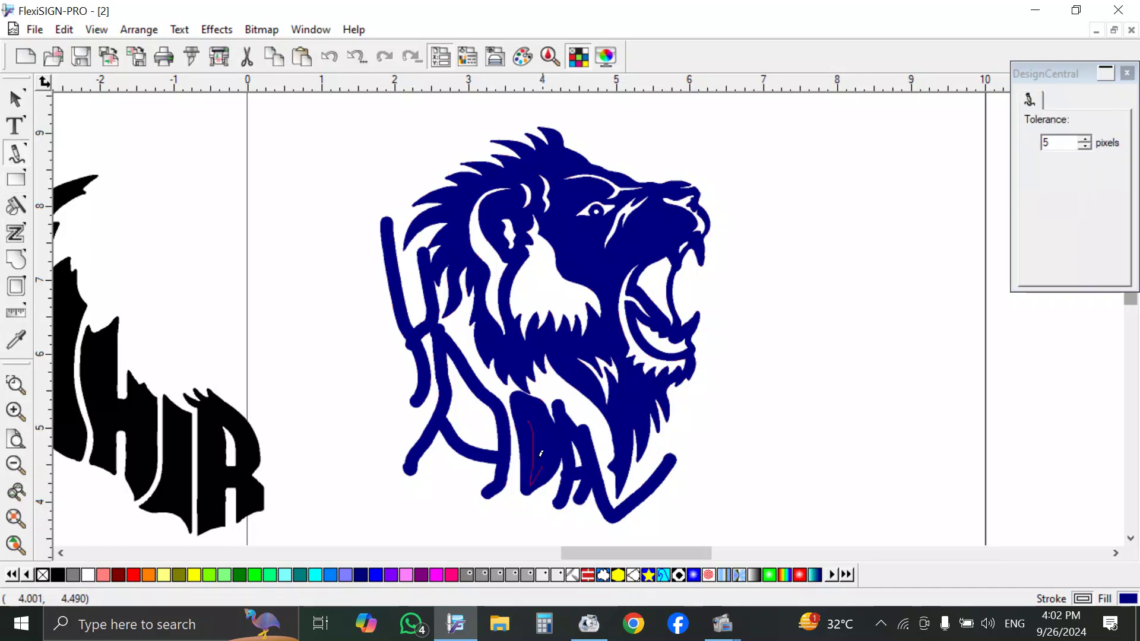
left_click_drag(527, 410, 530, 426)
left_click(16, 98)
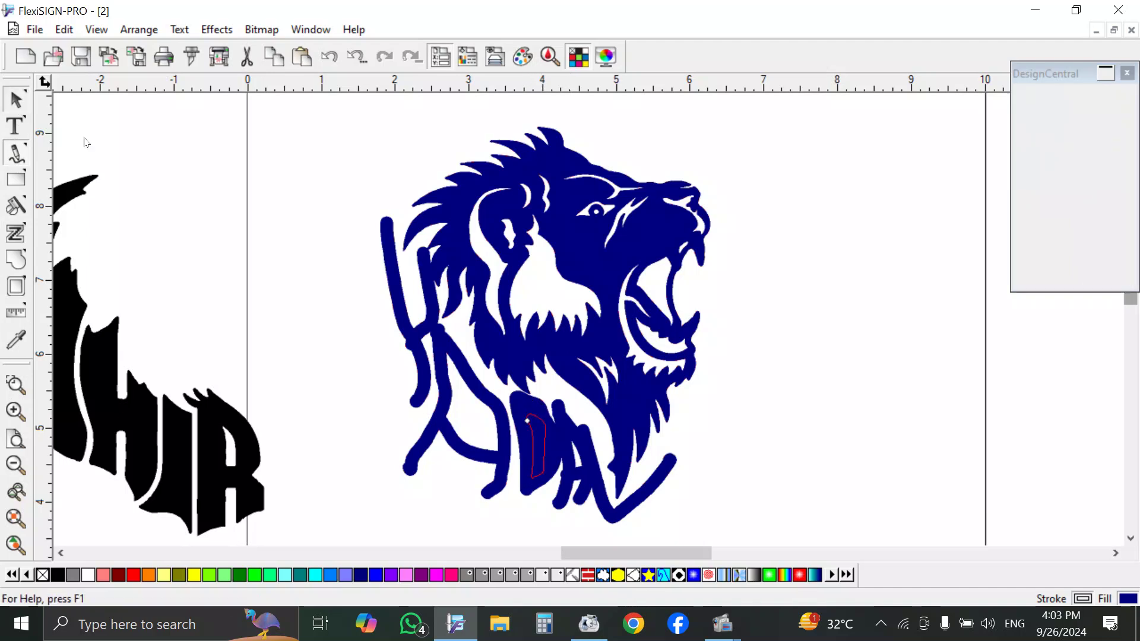
left_click(88, 576)
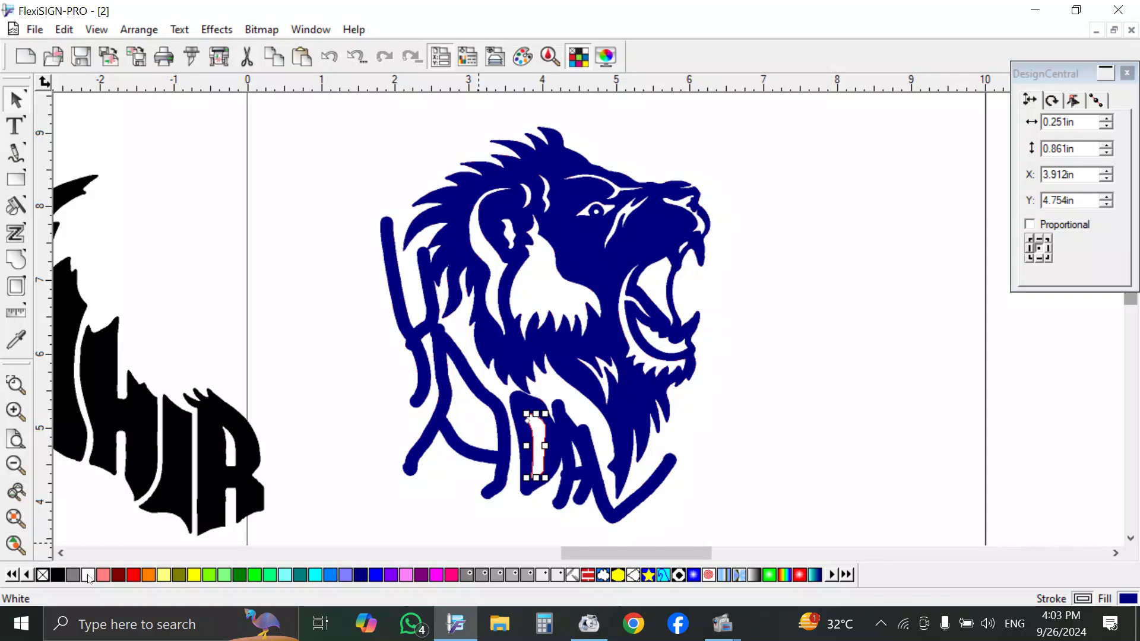
left_click(667, 378)
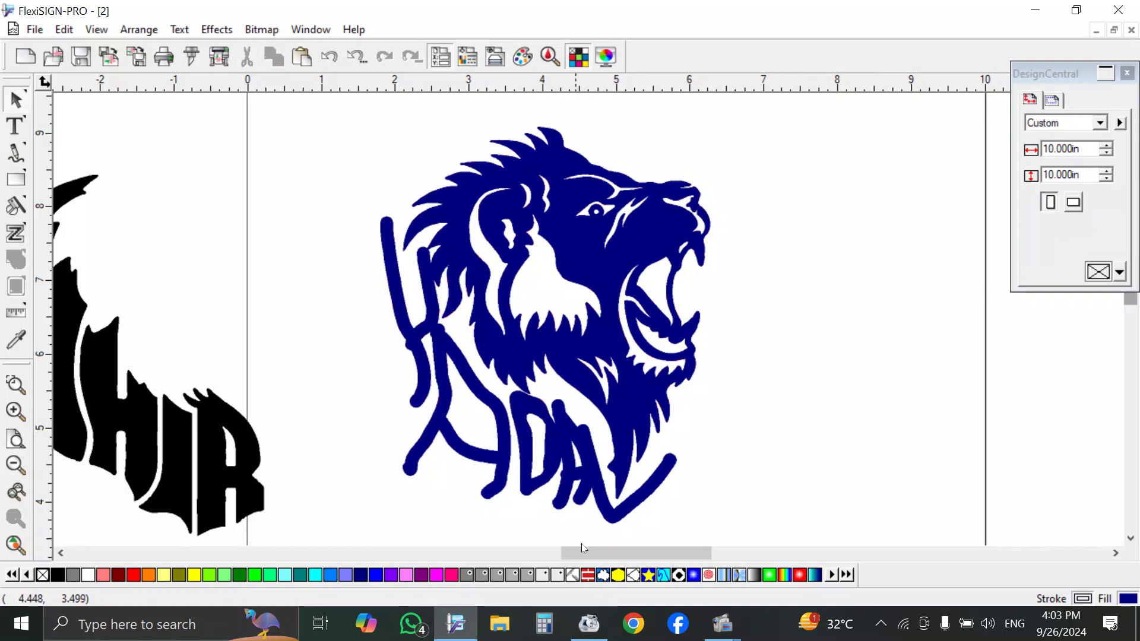
Move the welded lion emblem together with the D's white counter farther away from the black AHIR letters.
left_click_drag(621, 553, 583, 553)
left_click_drag(597, 184, 992, 458)
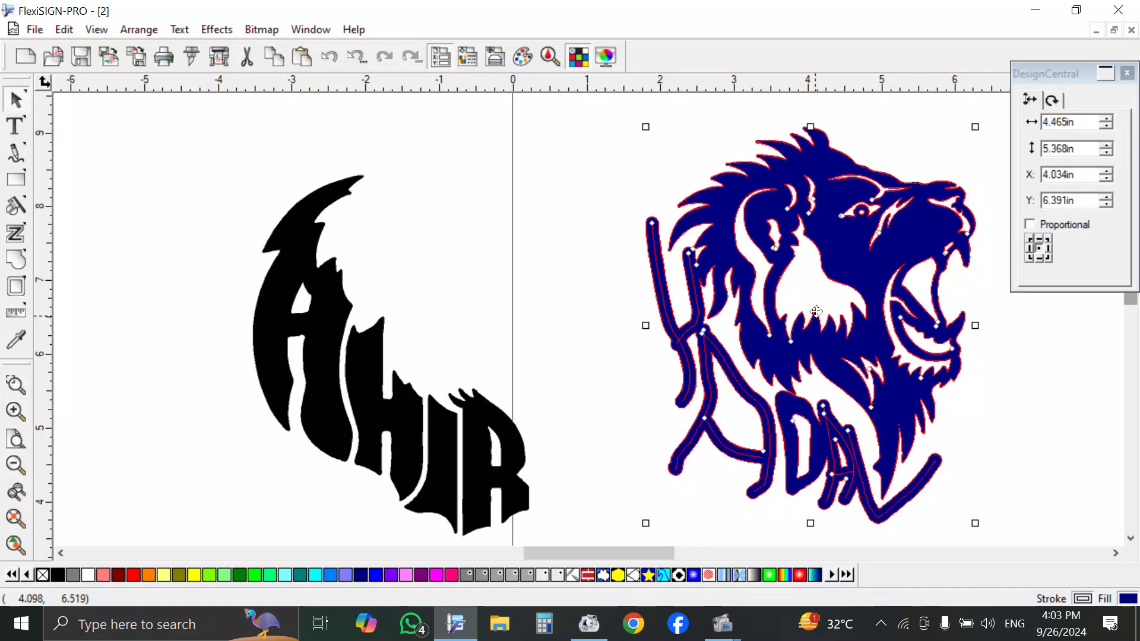
left_click_drag(812, 312, 1003, 315)
left_click(726, 328)
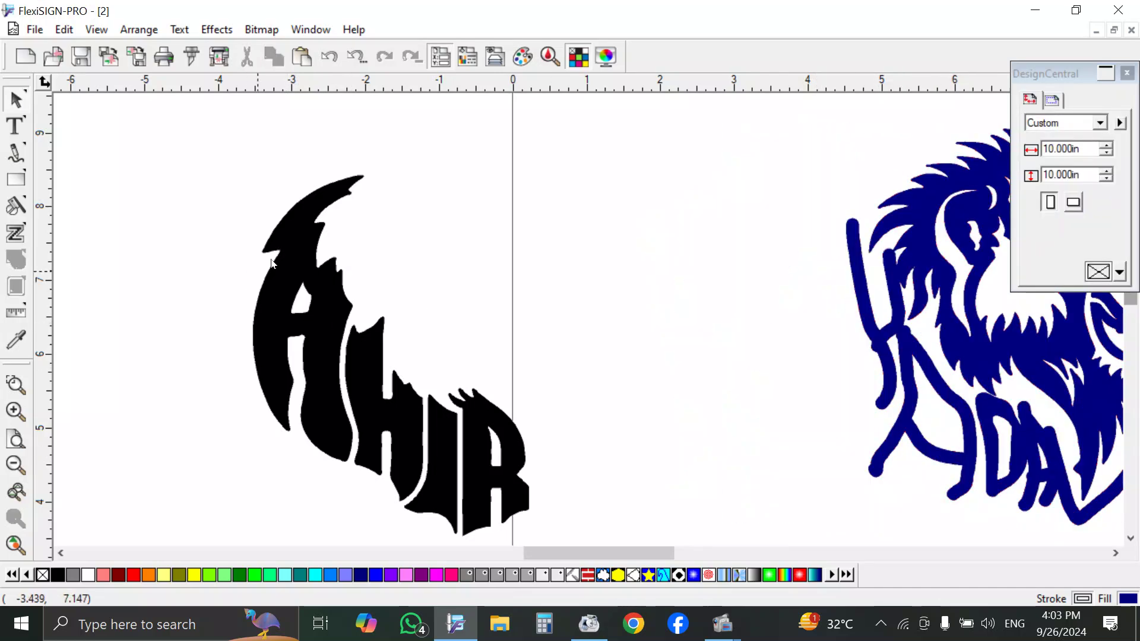
Paste the red lion and move it beside the AHIR letters, at about X 0.36 in, Y 6.33 in.
key("ctrl+v")
left_click(568, 142)
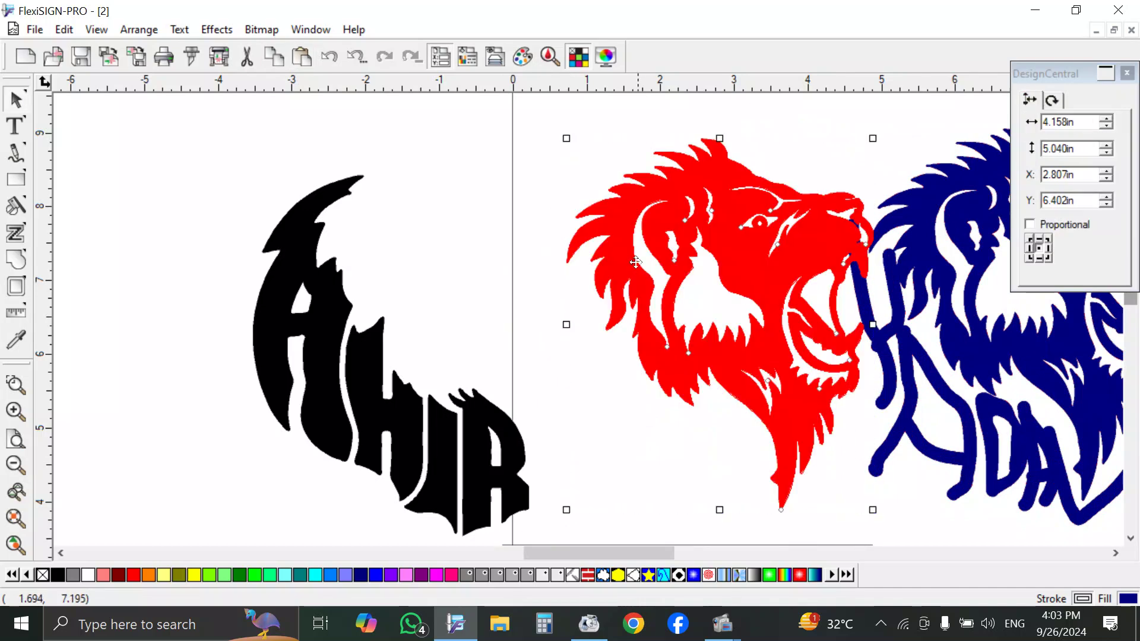
left_click_drag(734, 252, 532, 257)
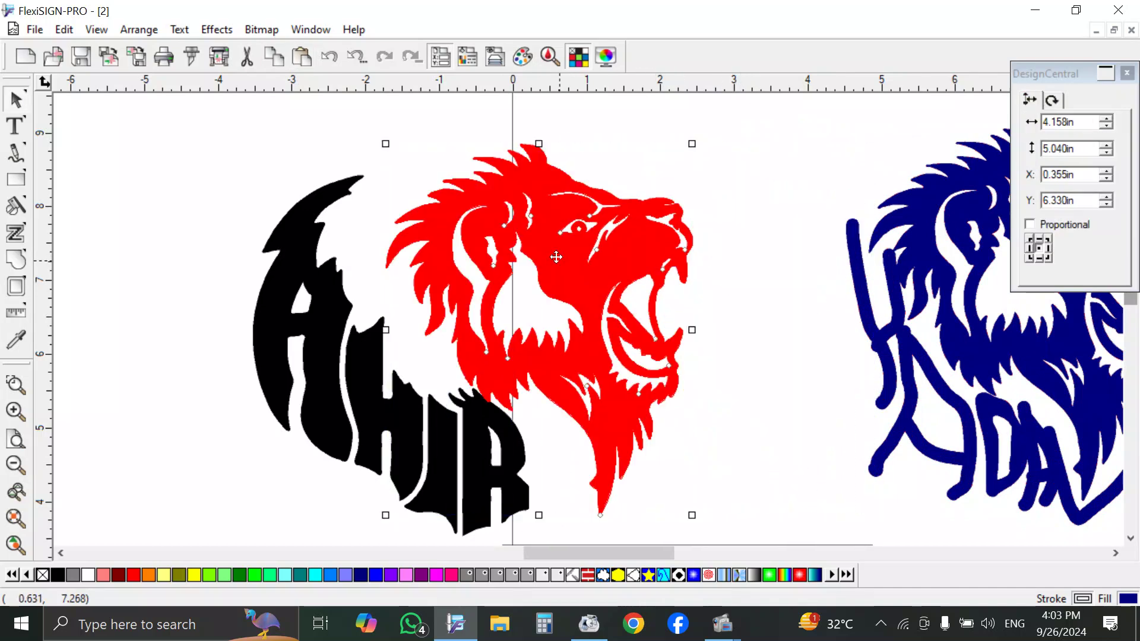
Fill the AHIR letters lime green and fit them against the lion's mane at about X -0.76 in, Y 5.81 in, about 4.99 in tall.
left_click(348, 365)
left_click(389, 435, "shift")
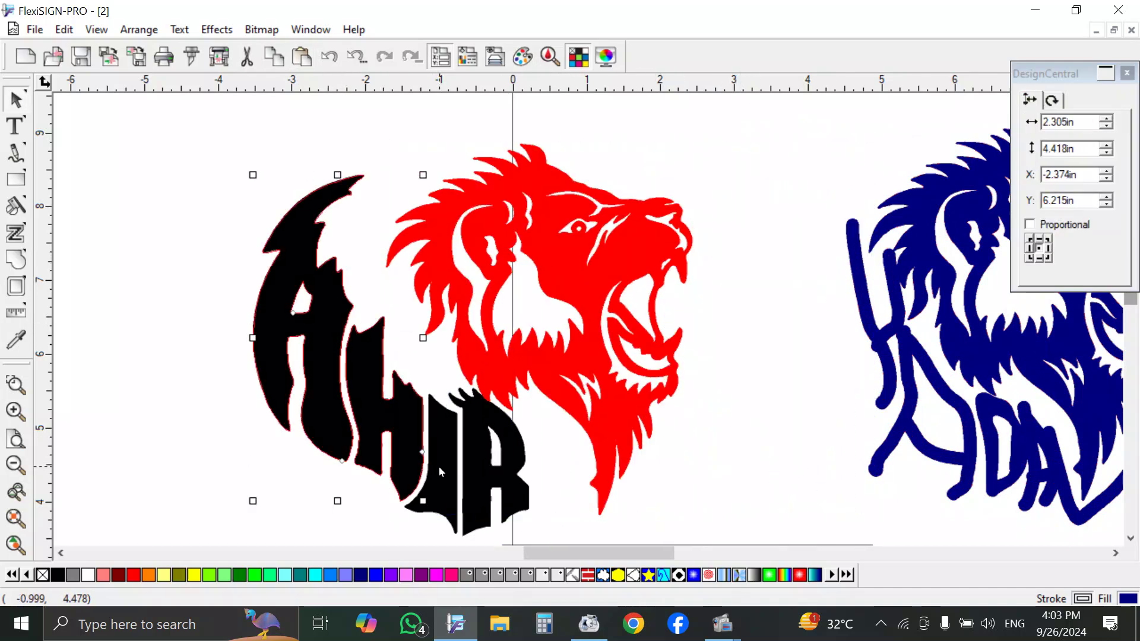
left_click(480, 480, "shift")
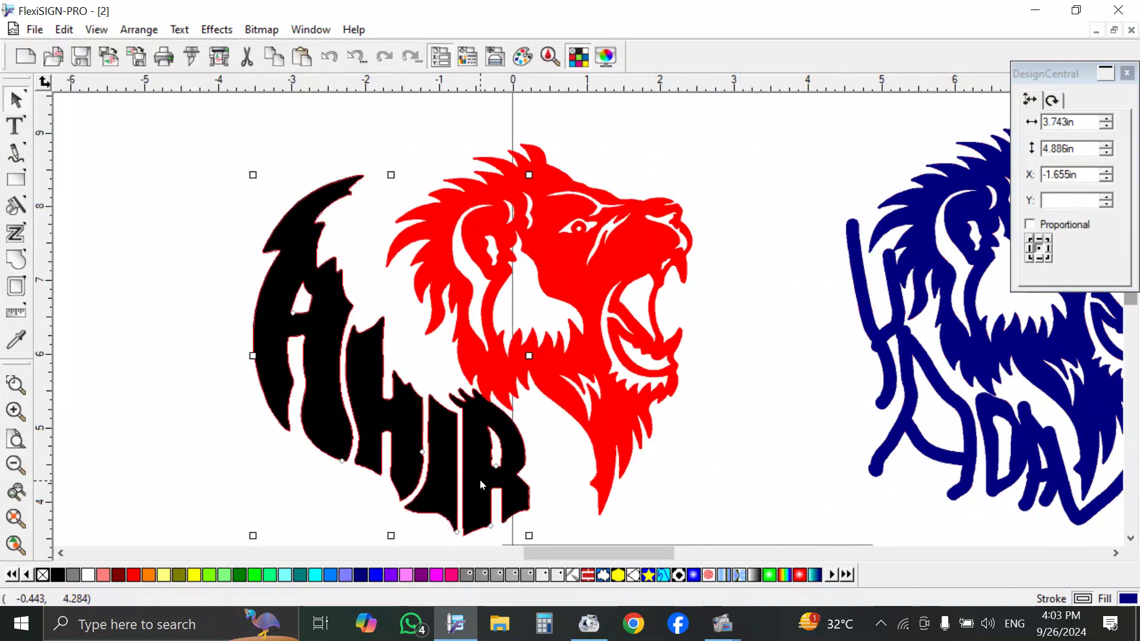
left_click(210, 575)
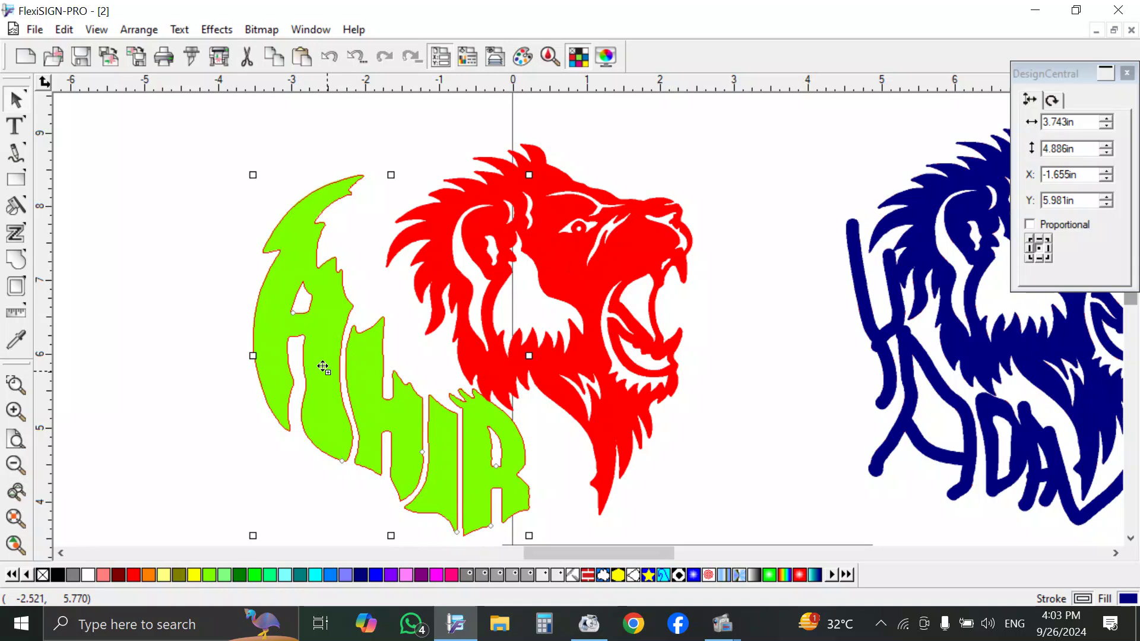
left_click_drag(321, 364, 378, 375)
left_click(376, 372)
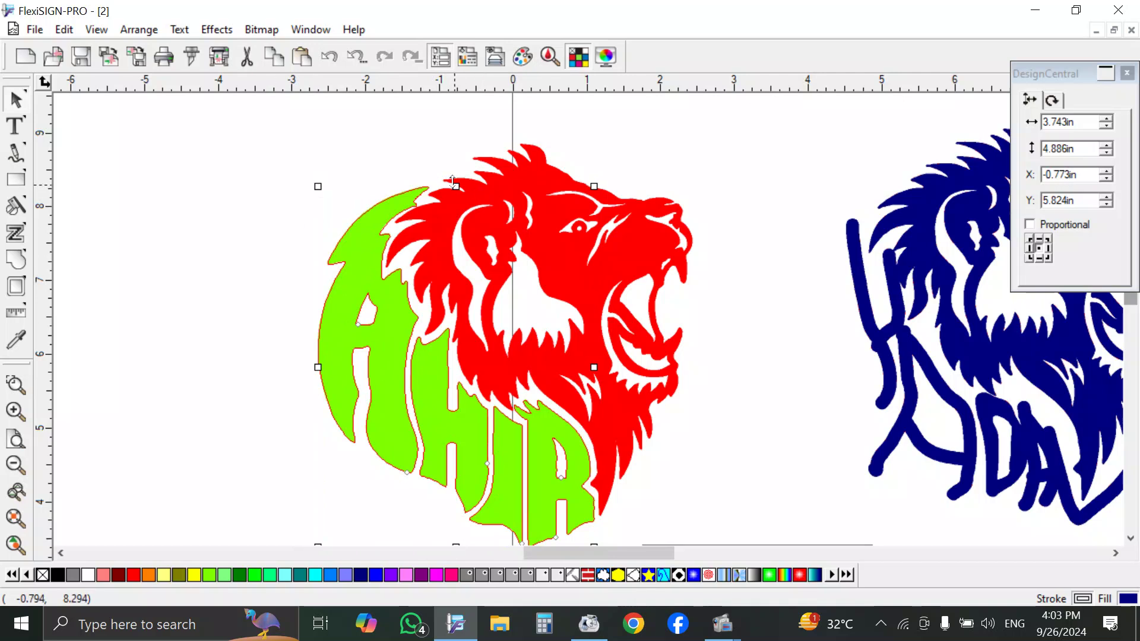
left_click_drag(452, 181, 456, 185)
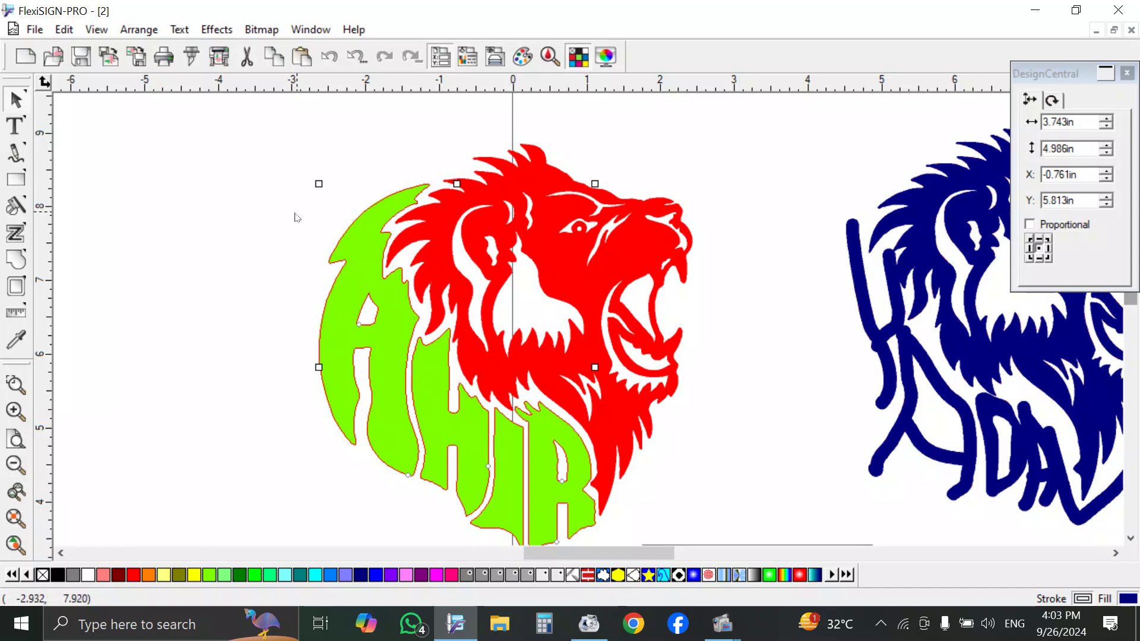
left_click(366, 240)
left_click(366, 240)
left_click(544, 261)
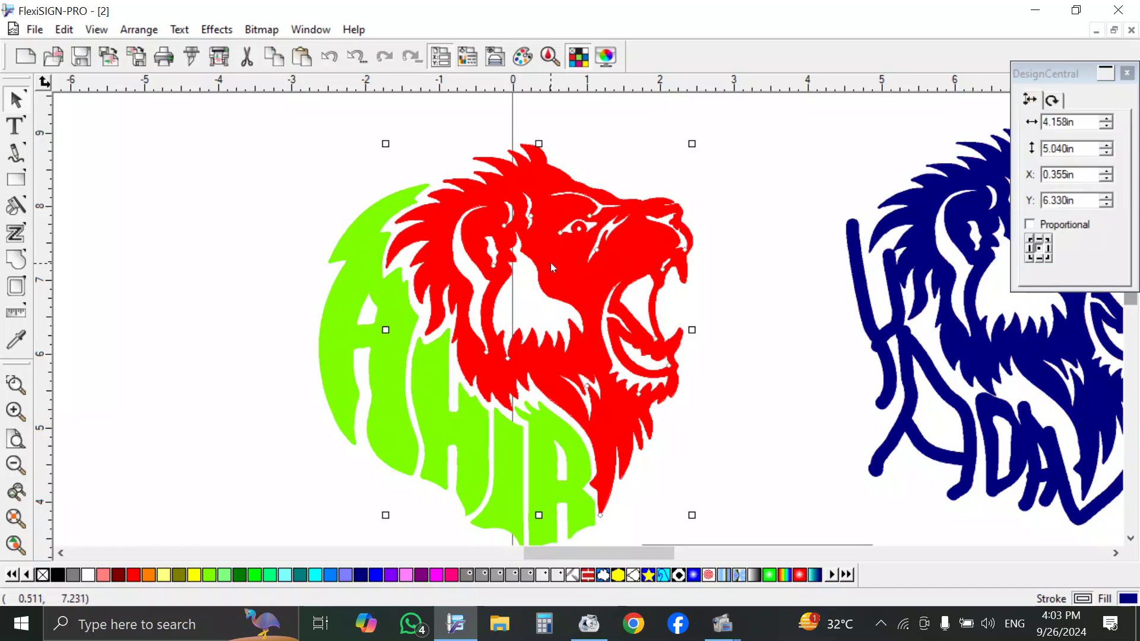
left_click(188, 231)
left_click_drag(253, 215, 675, 435)
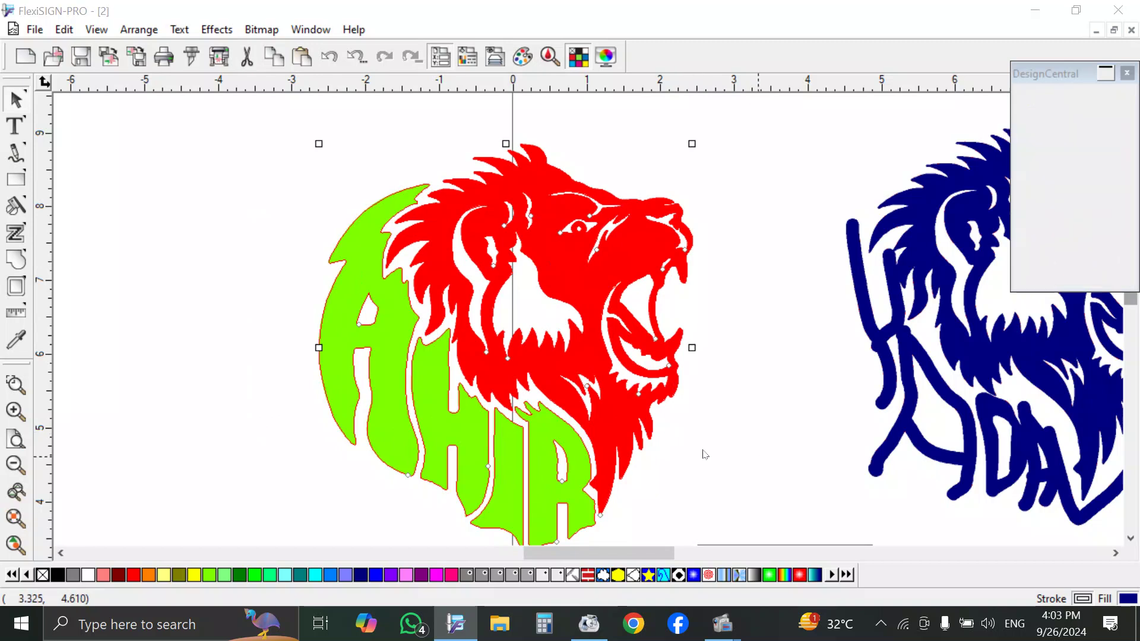
Recolor the AHIR letters beside the red lion with a blue fill and clear the selection.
left_click(429, 449)
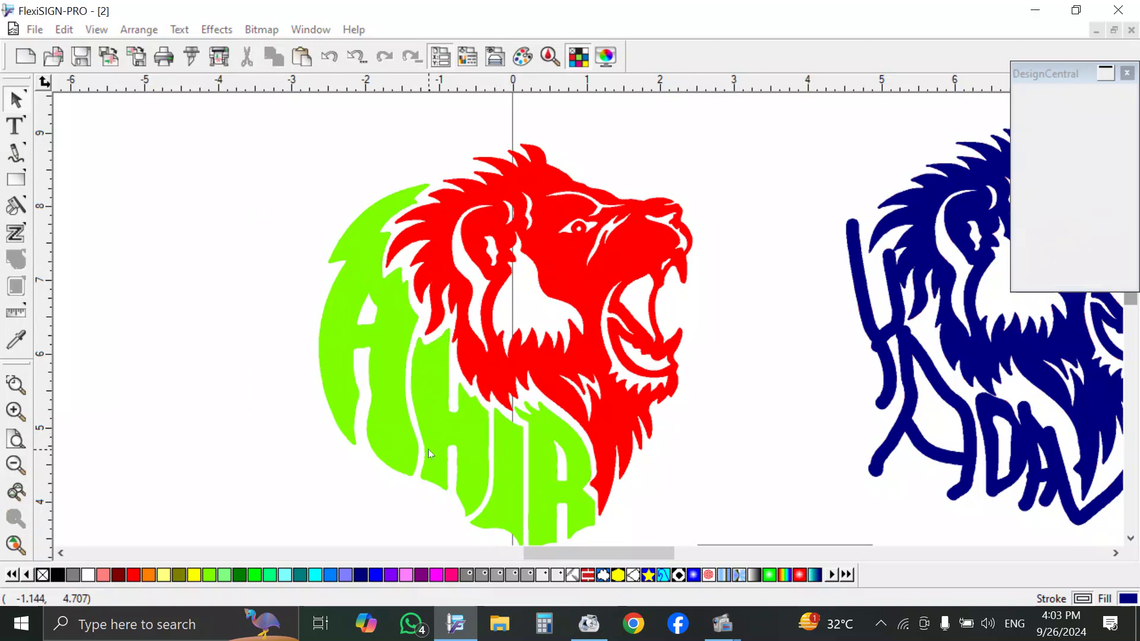
left_click(376, 574)
left_click_drag(204, 420, 614, 301)
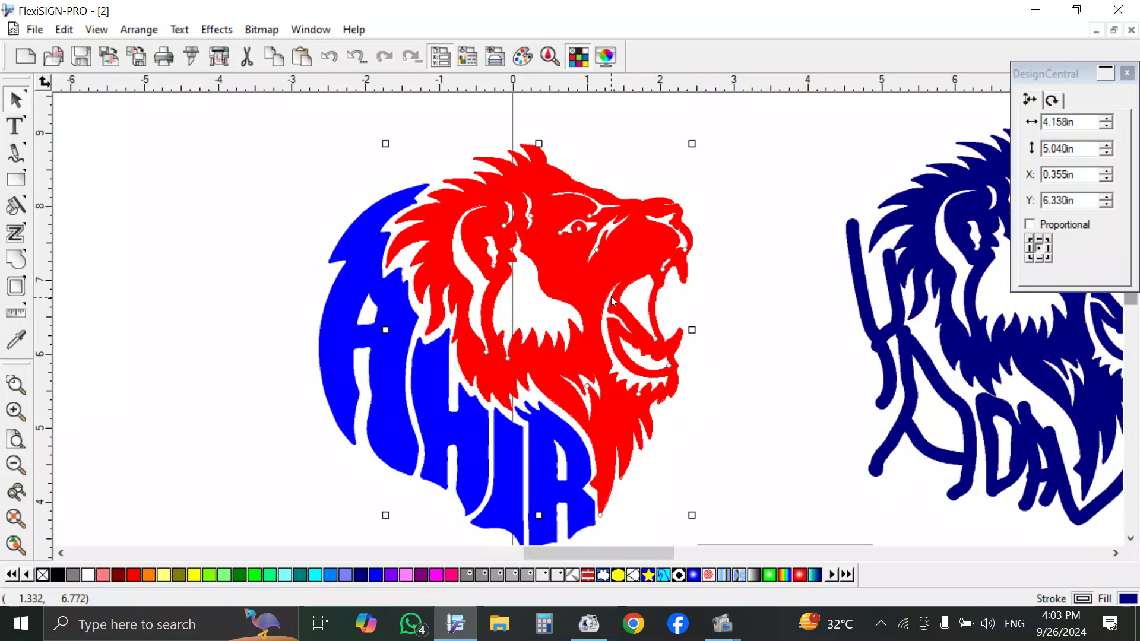
left_click(151, 406)
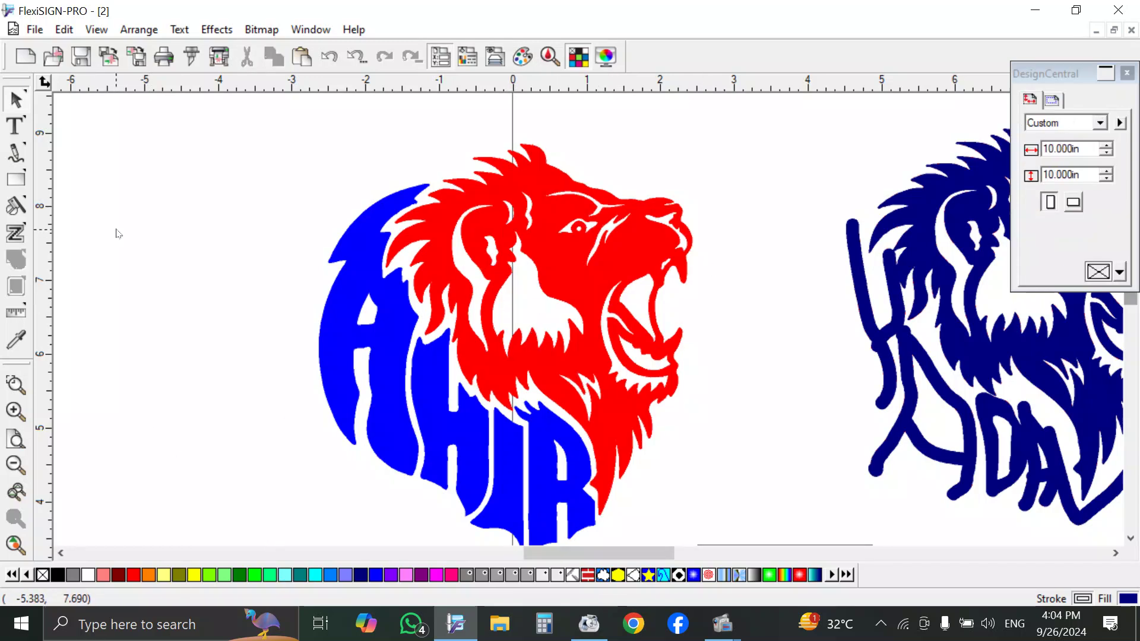
mouse_move(722, 623)
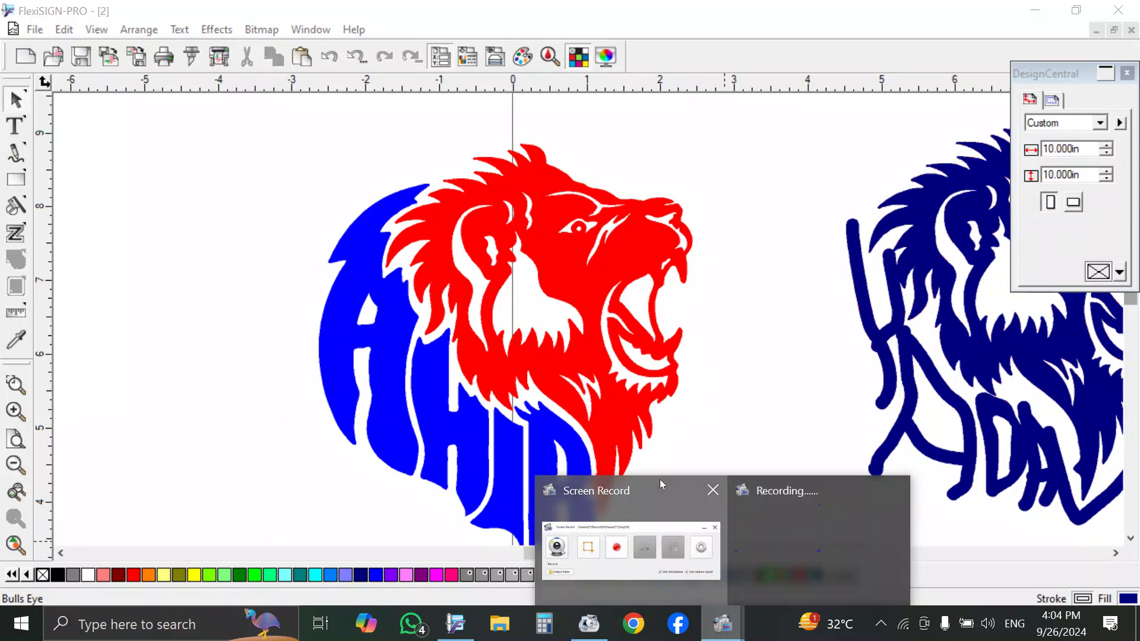